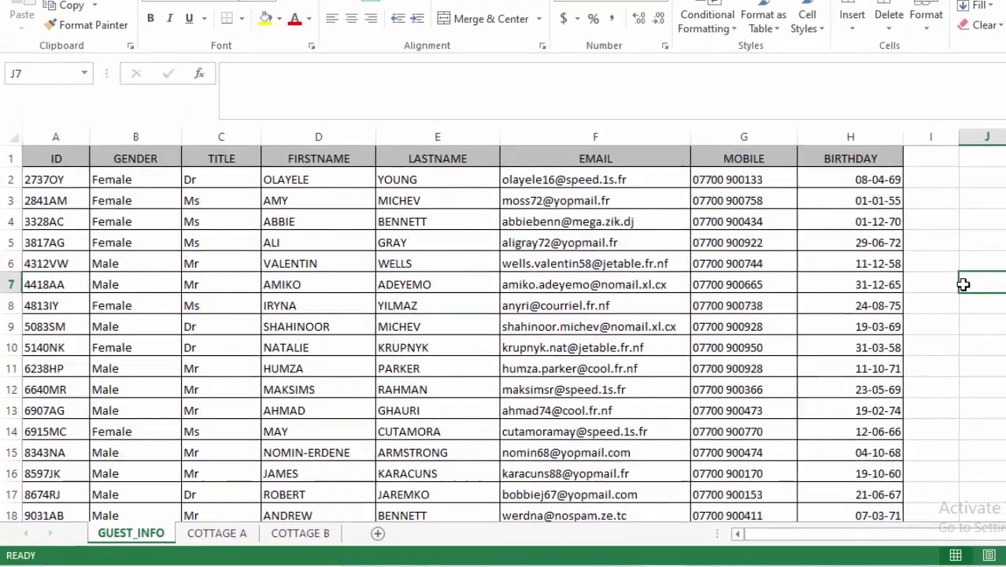
type("V")
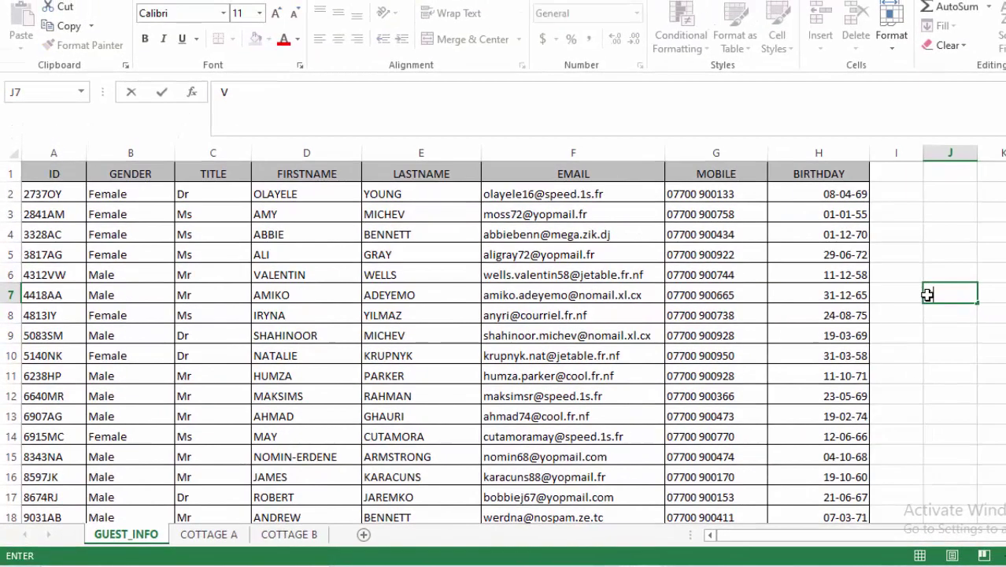
type("LOOKUP")
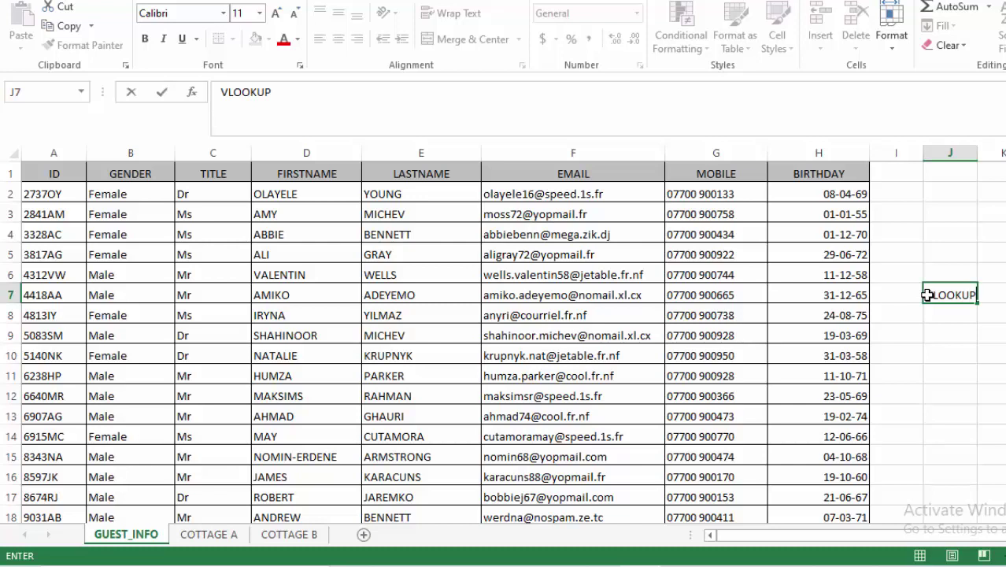
key("Escape")
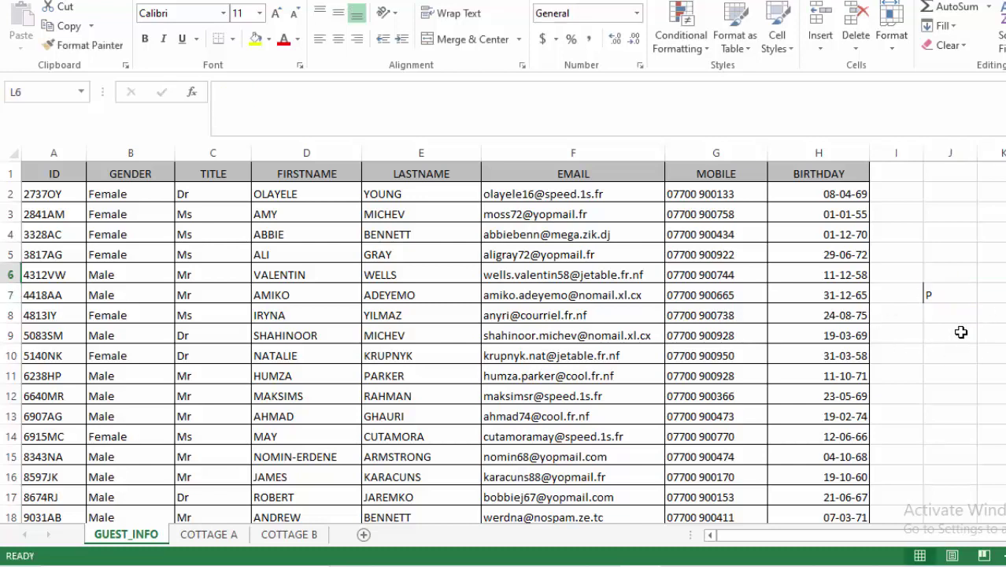
left_click(935, 301)
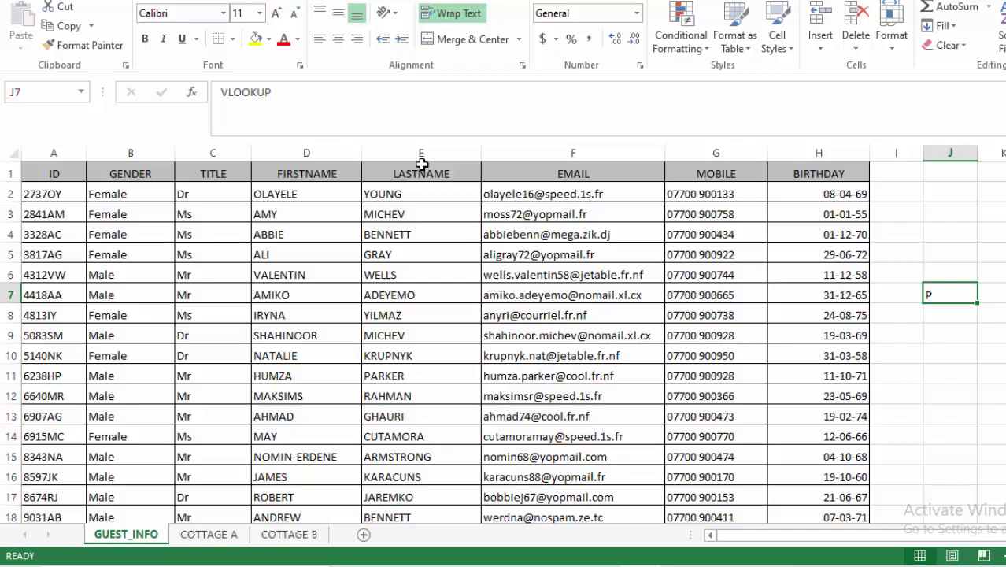
key("Delete")
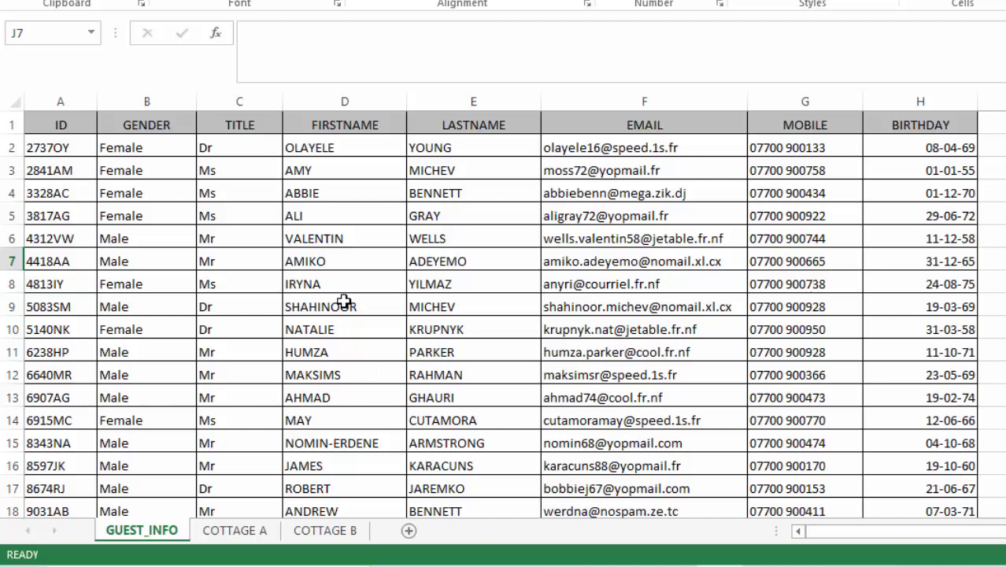
- Examine the ID, gender, title, first name, last name, email and mobile columns on the GUEST_INFO sheet
left_click(340, 235)
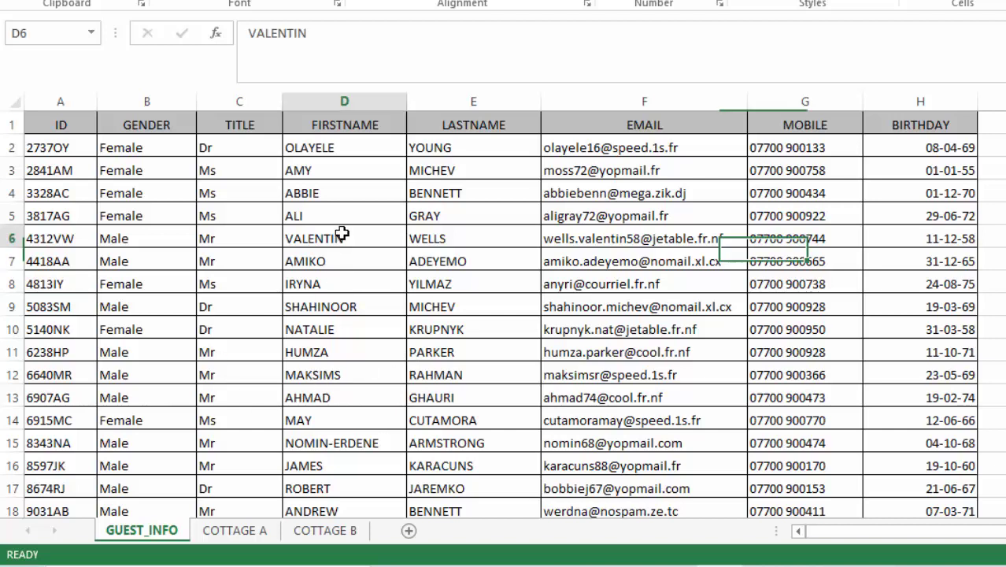
left_click(63, 102)
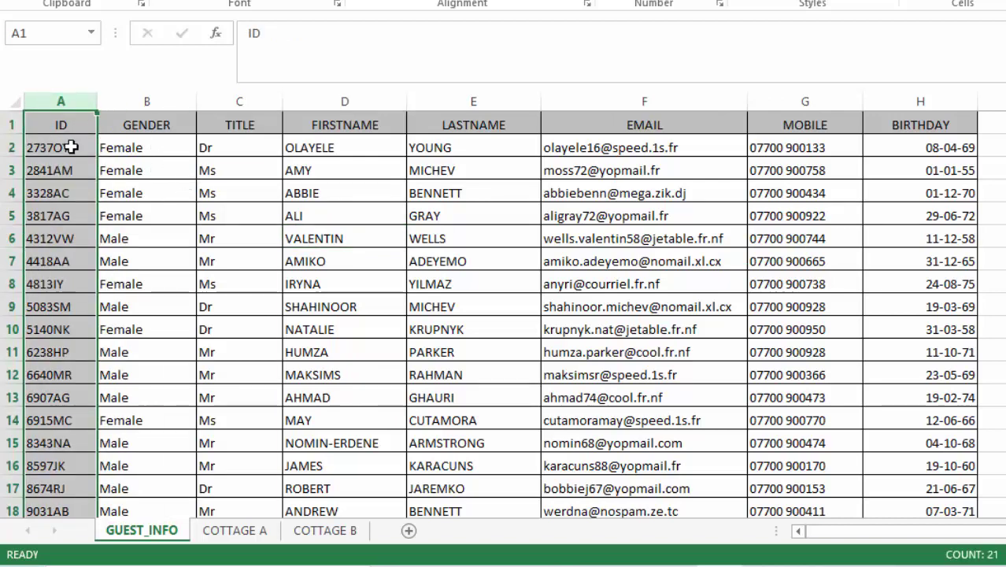
left_click(143, 149)
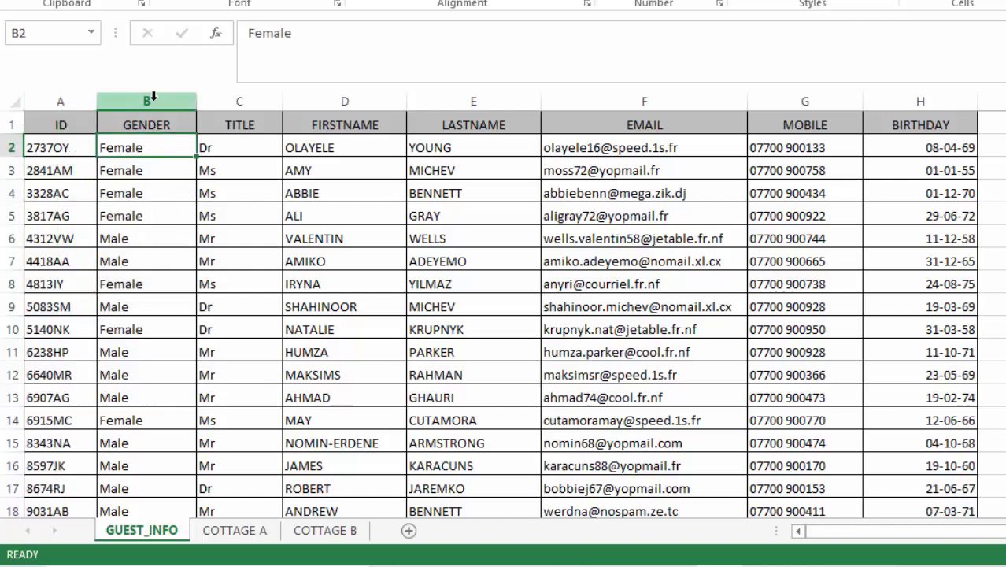
left_click(149, 101)
left_click(239, 102)
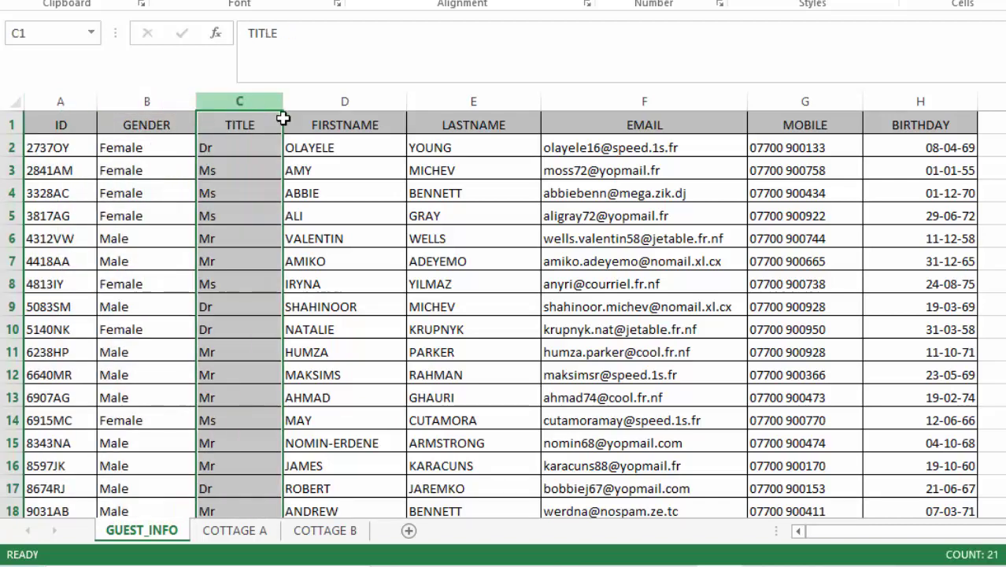
left_click(347, 102)
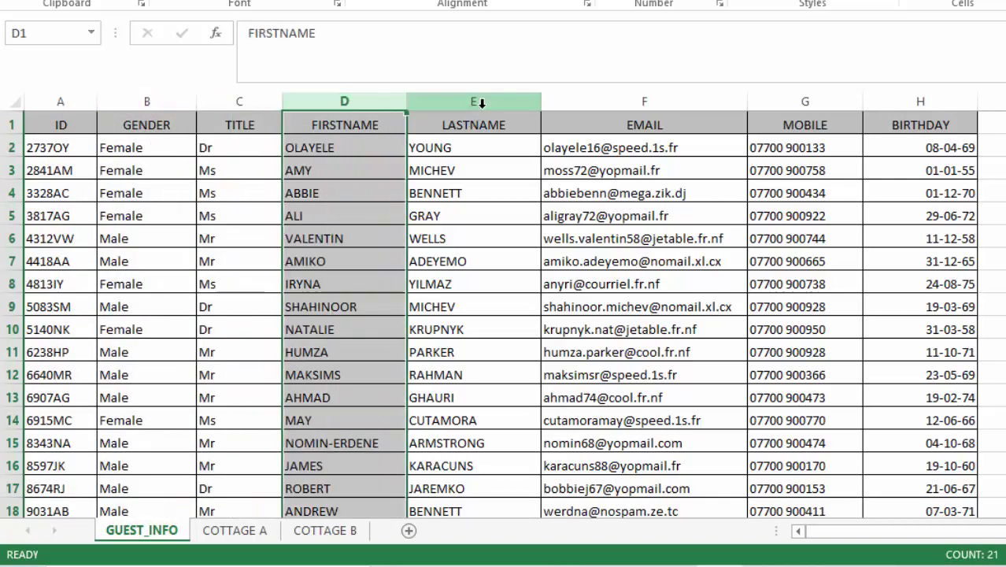
left_click(477, 101)
left_click(646, 123)
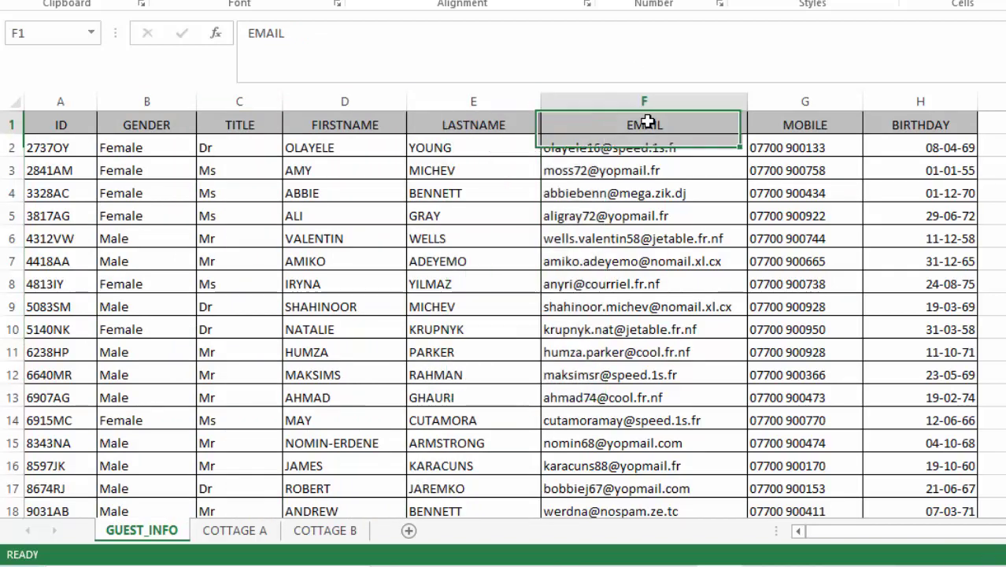
left_click(798, 125)
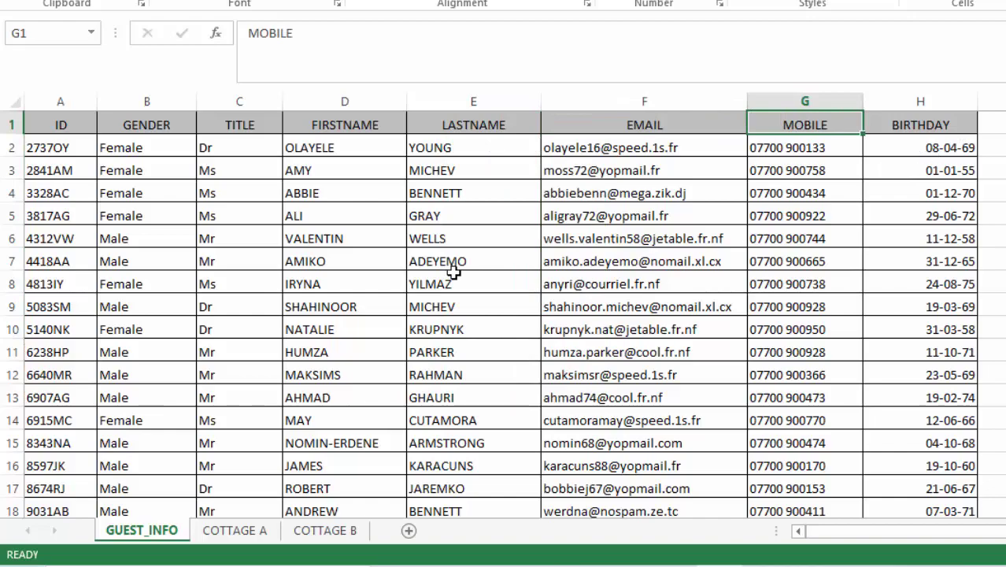
- Look through the individual guest records on the GUEST_INFO sheet down to the last row
left_click(318, 235)
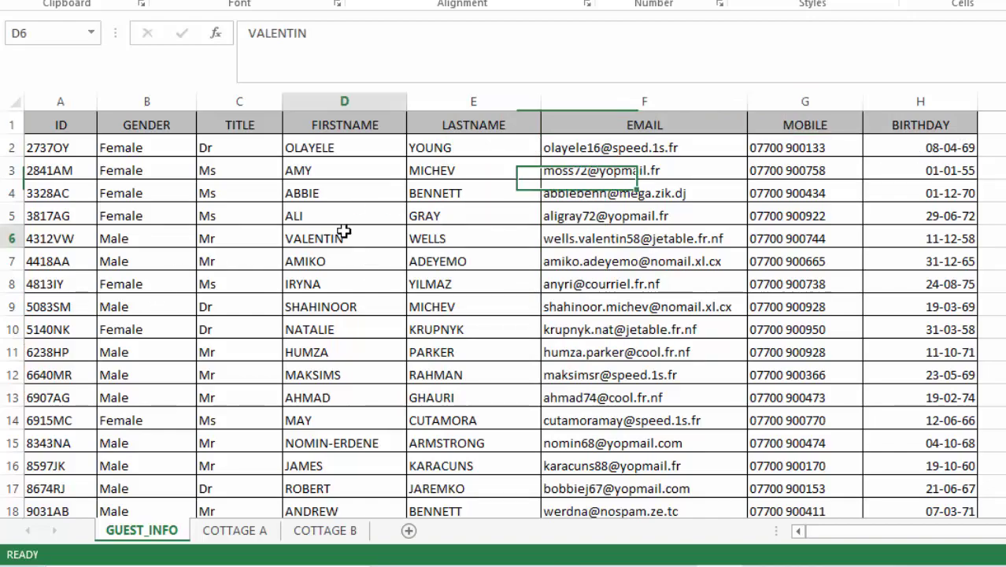
scroll(133, 275, "down", 4)
scroll(133, 275, "up", 4)
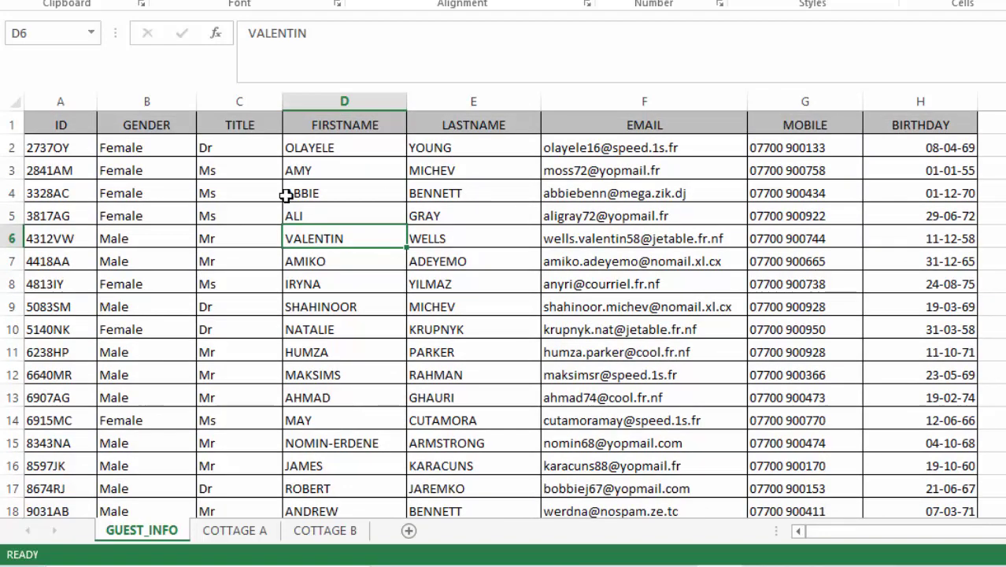
scroll(167, 192, "down", 2)
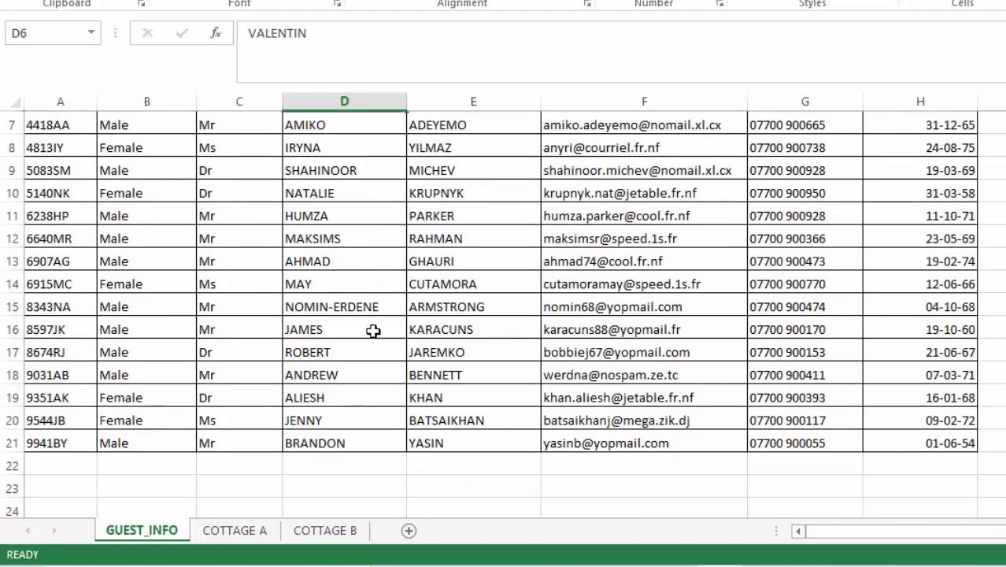
scroll(373, 330, "up", 2)
scroll(572, 195, "down", 1)
left_click(572, 195)
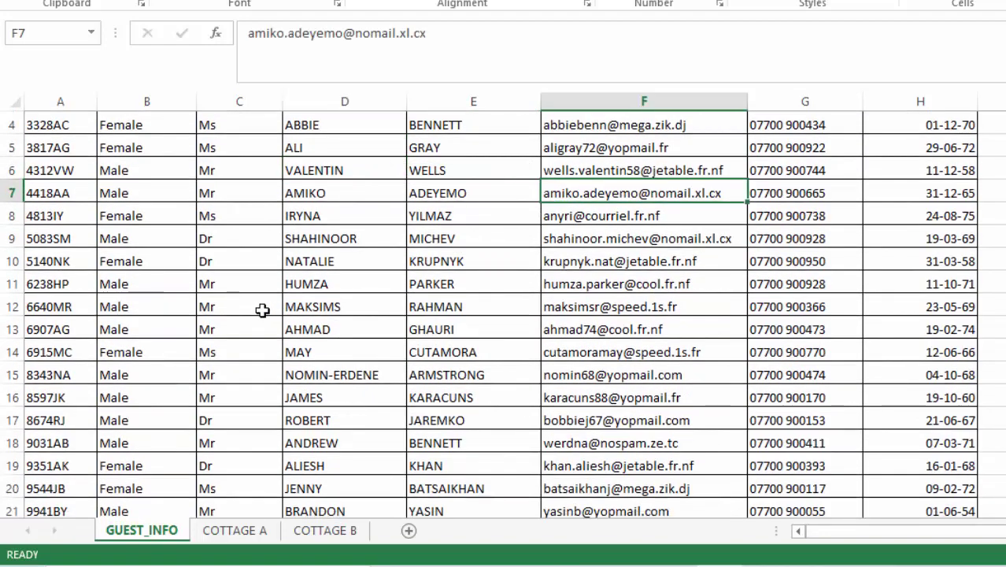
scroll(262, 310, "up", 1)
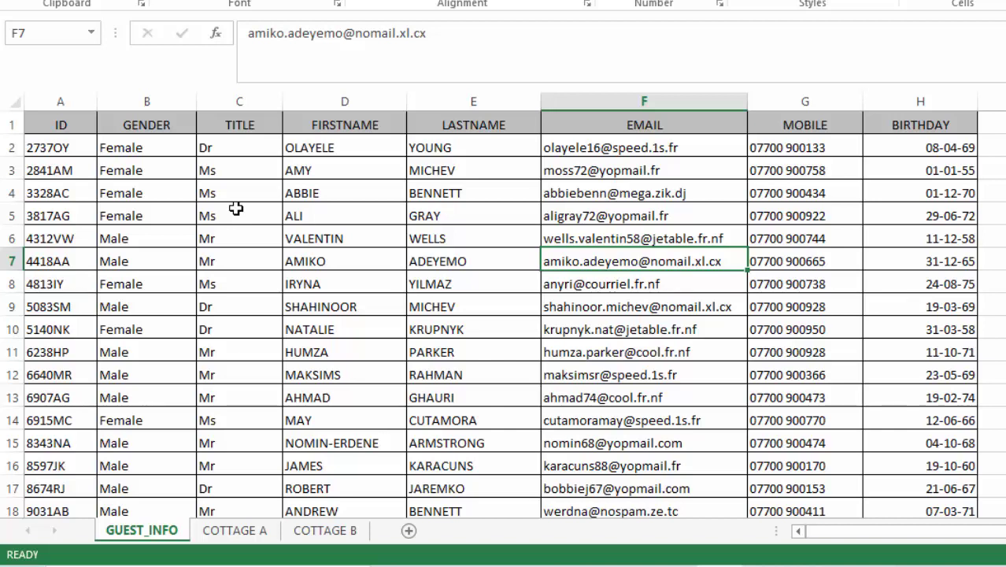
left_click(289, 350)
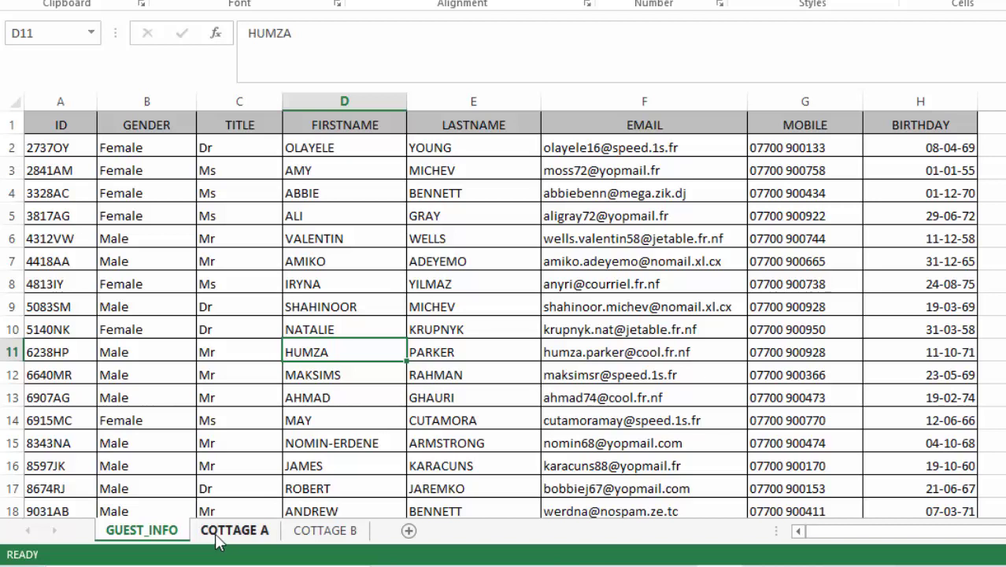
left_click(268, 349)
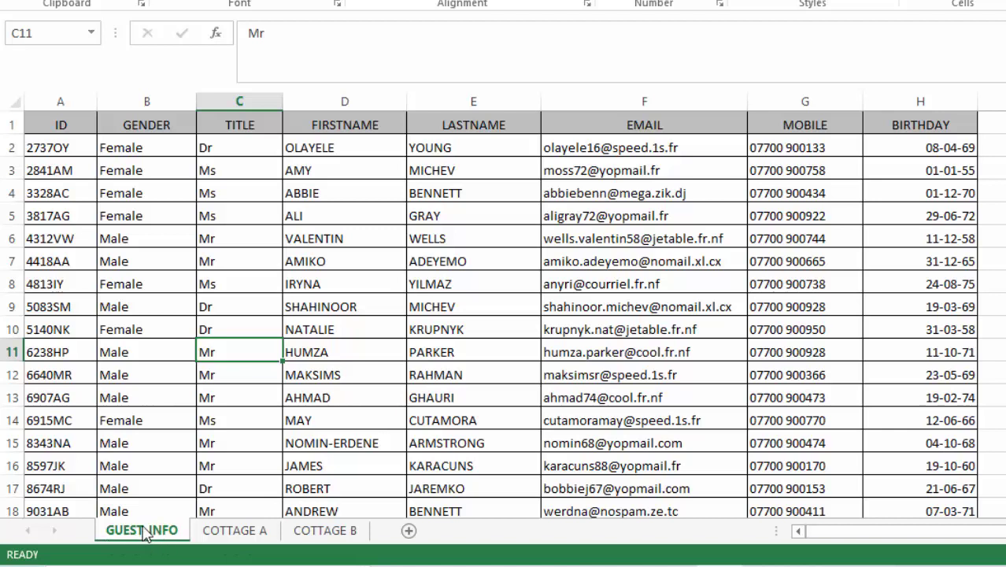
left_click(344, 233)
left_click(522, 232)
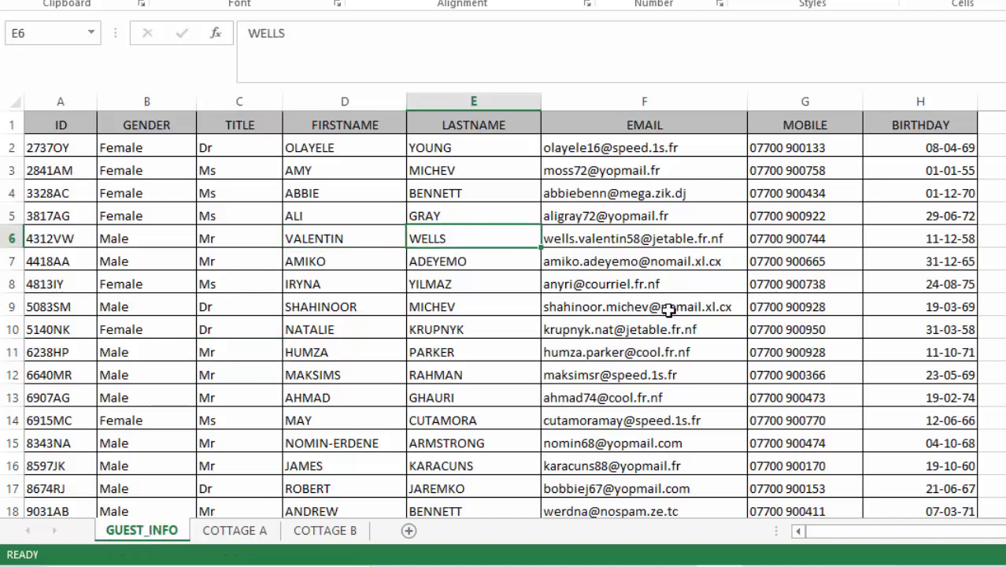
left_click(786, 288)
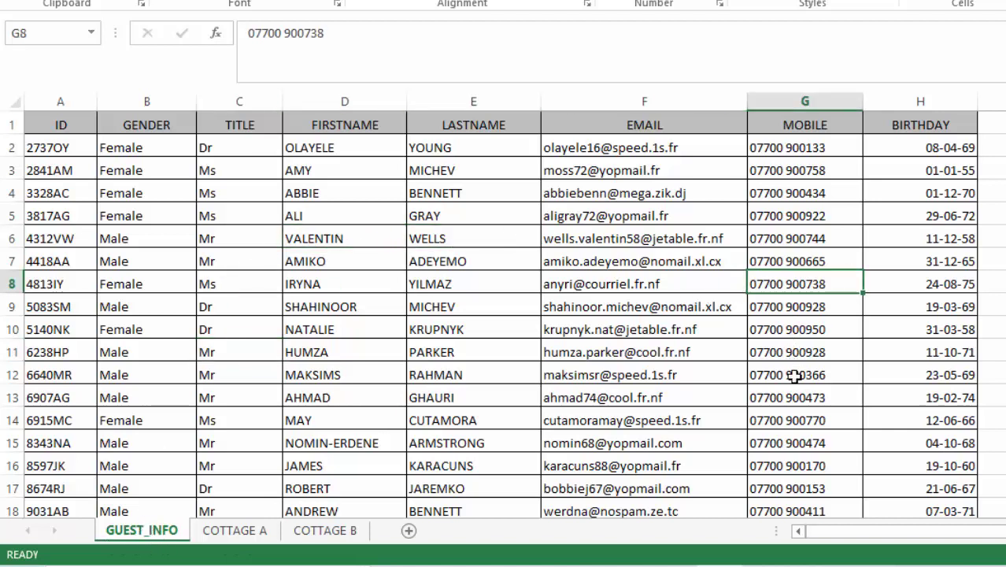
left_click(174, 330)
left_click(512, 376)
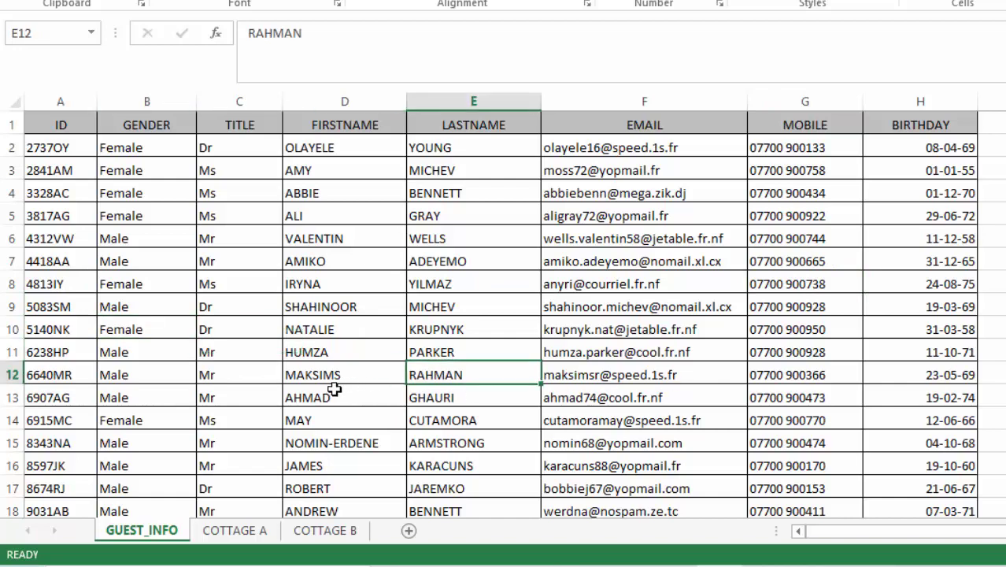
scroll(158, 395, "down", 1)
scroll(157, 395, "down", 2)
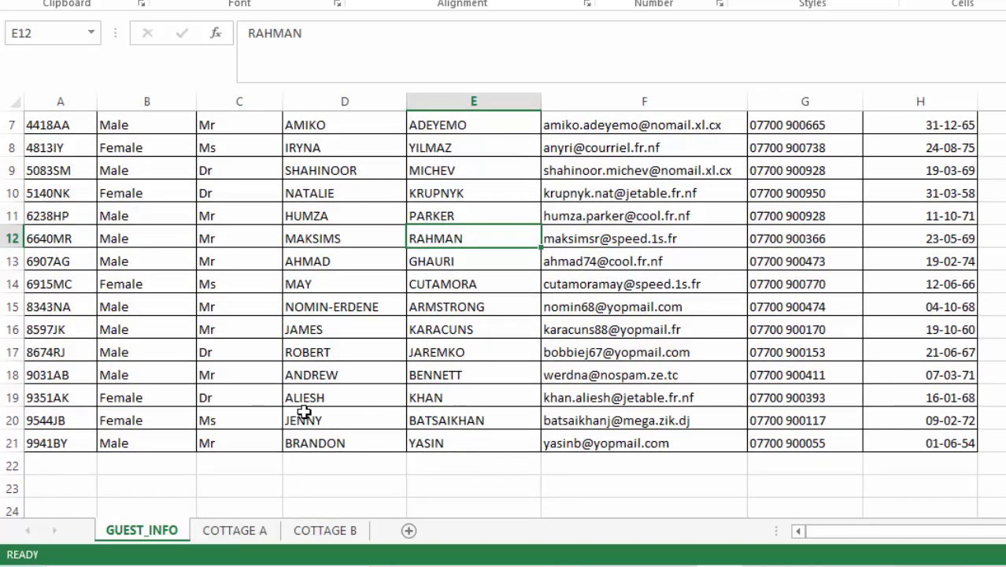
scroll(838, 397, "up", 2)
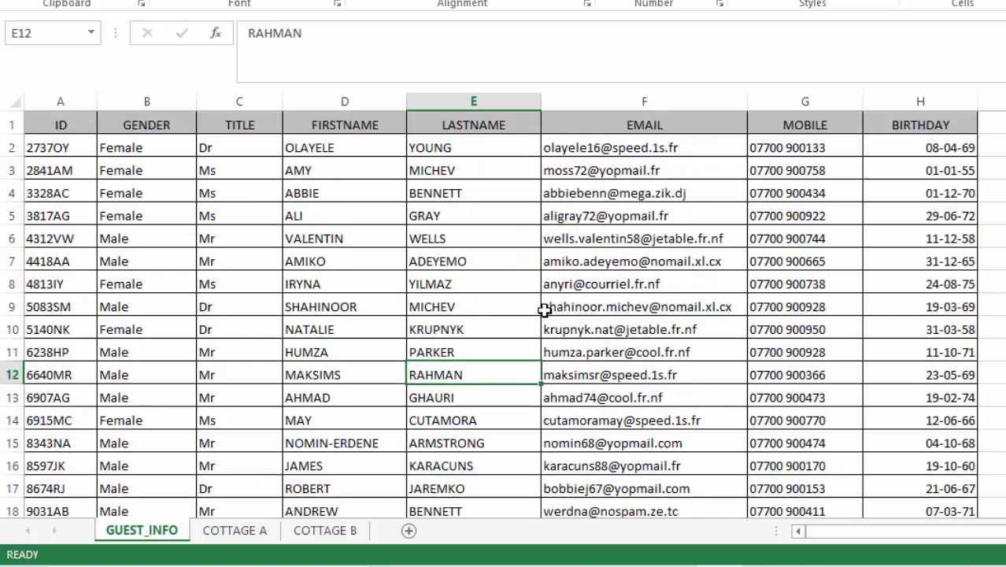
left_click(614, 344)
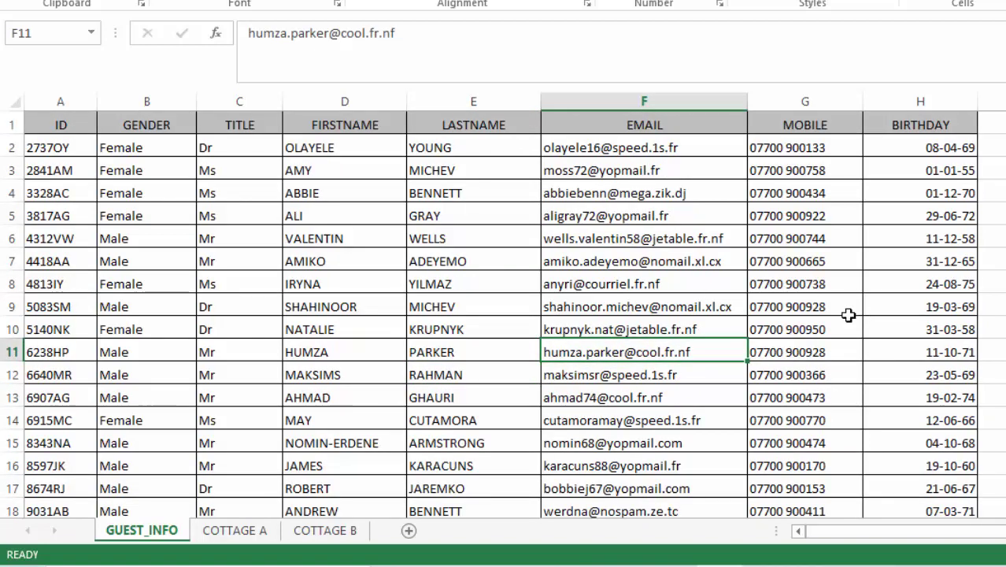
- Open the COTTAGE A sheet and examine its guest IDs and days stayed
left_click(250, 532)
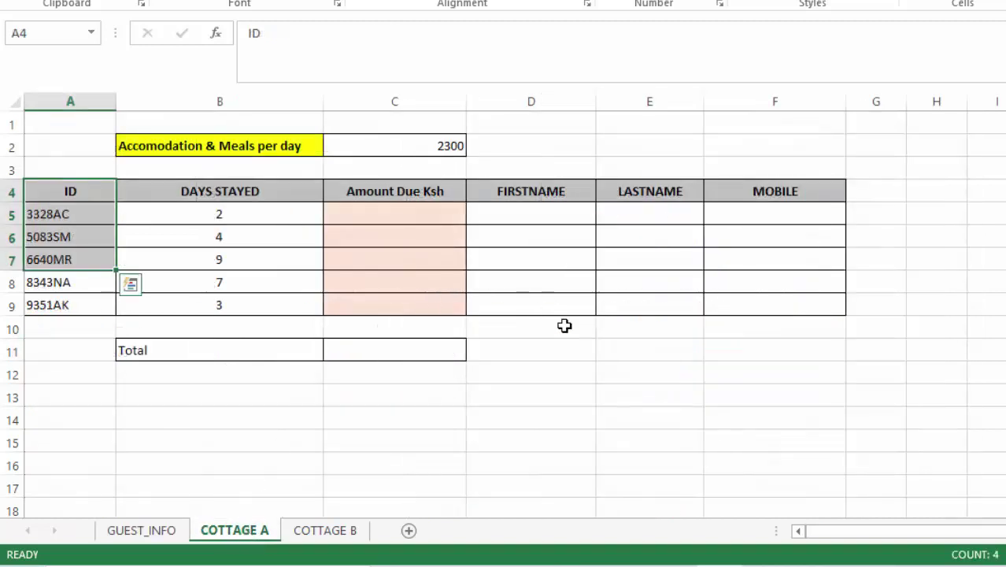
left_click(504, 350)
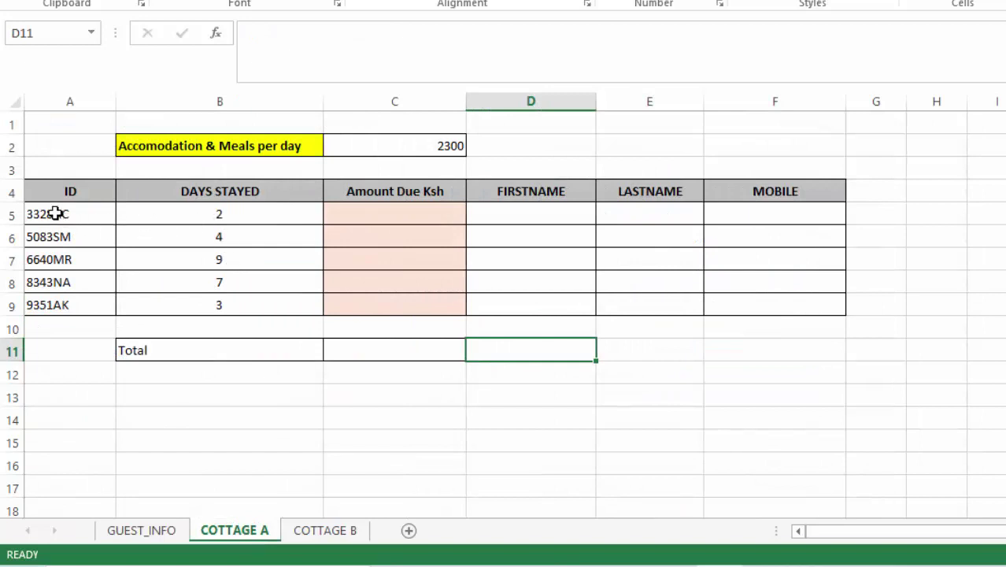
left_click_drag(61, 214, 60, 307)
left_click(577, 346)
left_click_drag(225, 209, 223, 306)
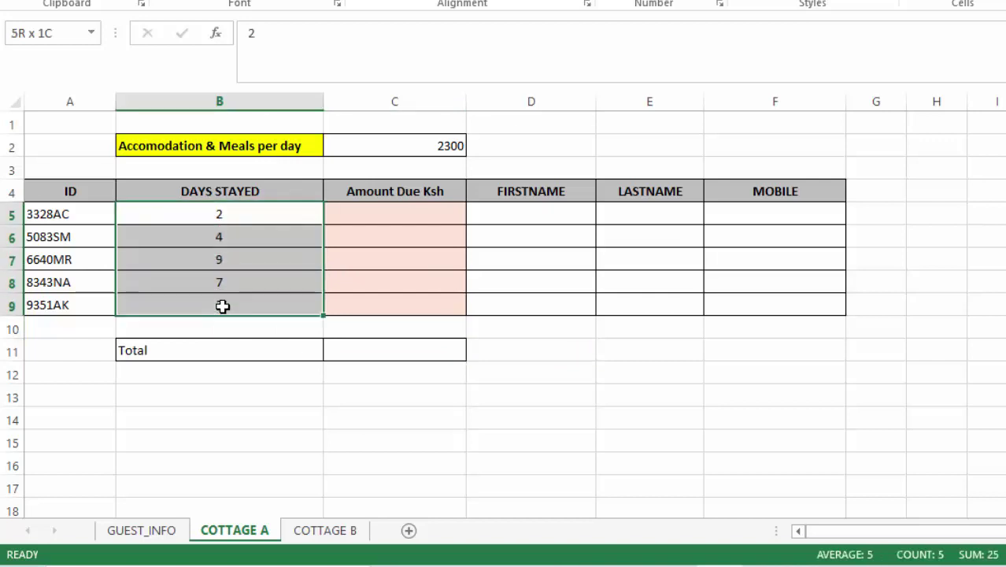
left_click(655, 381)
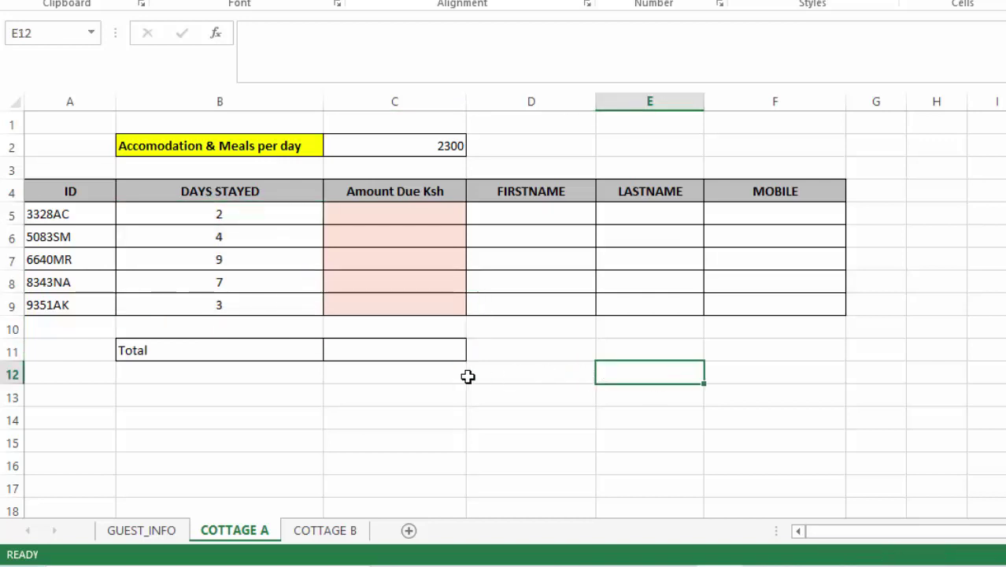
- Open the COTTAGE B sheet and examine its guest IDs and days stayed
left_click(322, 531)
left_click(394, 419)
left_click_drag(59, 219, 59, 331)
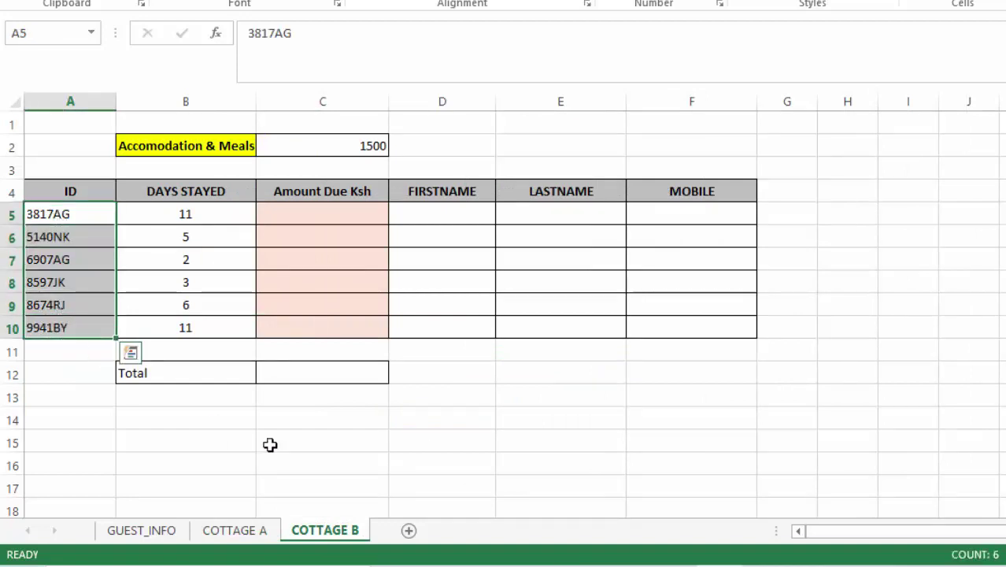
left_click(185, 215)
left_click_drag(185, 215, 178, 334)
left_click(659, 428)
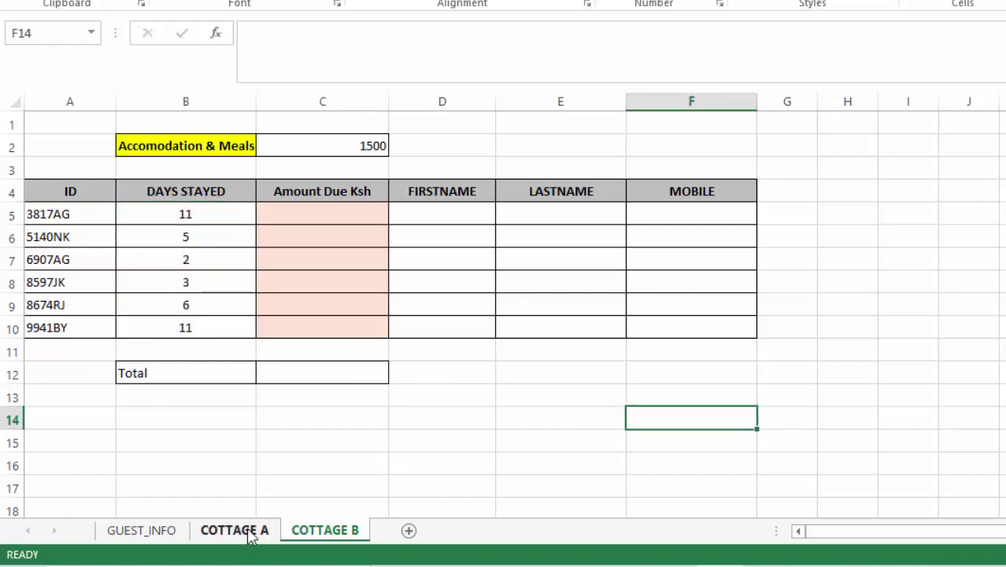
- Compare the layouts of the COTTAGE A and COTTAGE B sheets, ending on COTTAGE A
left_click(249, 533)
left_click(347, 535)
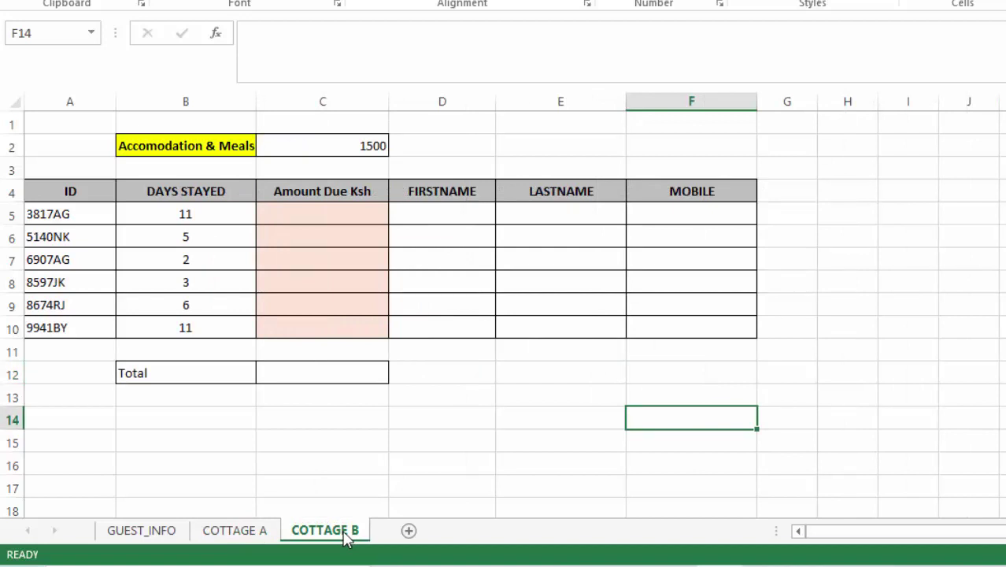
left_click(890, 368)
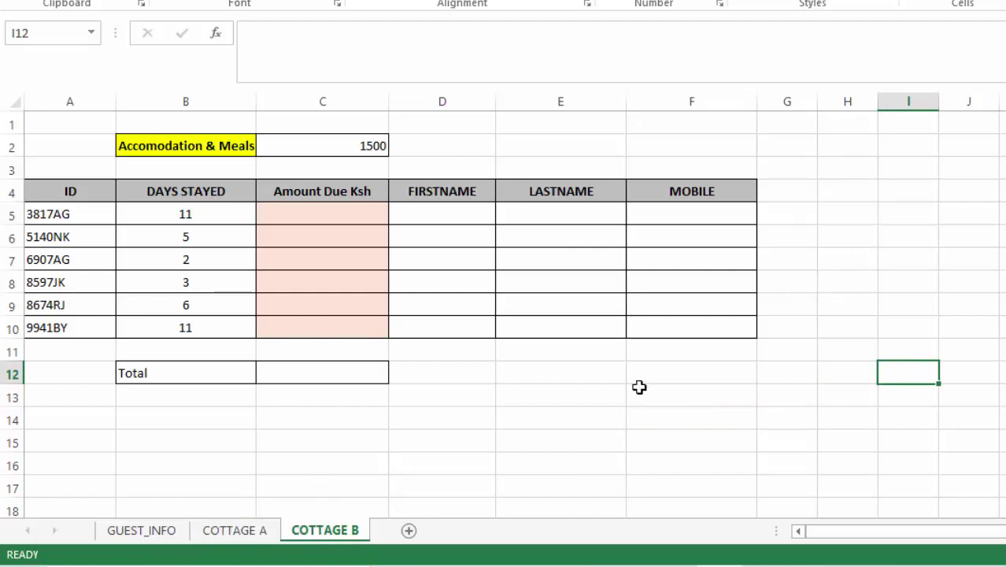
left_click(922, 185)
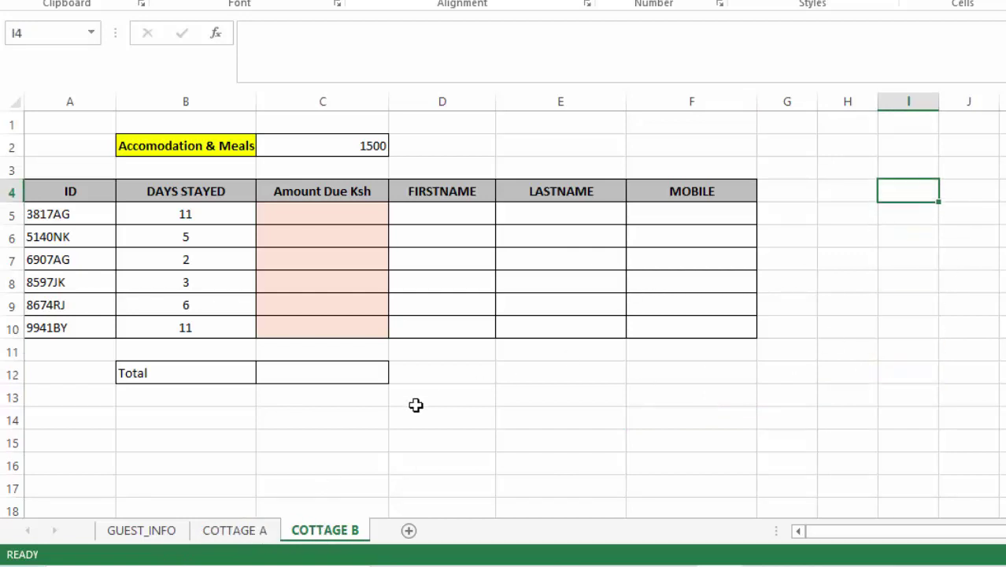
left_click(246, 535)
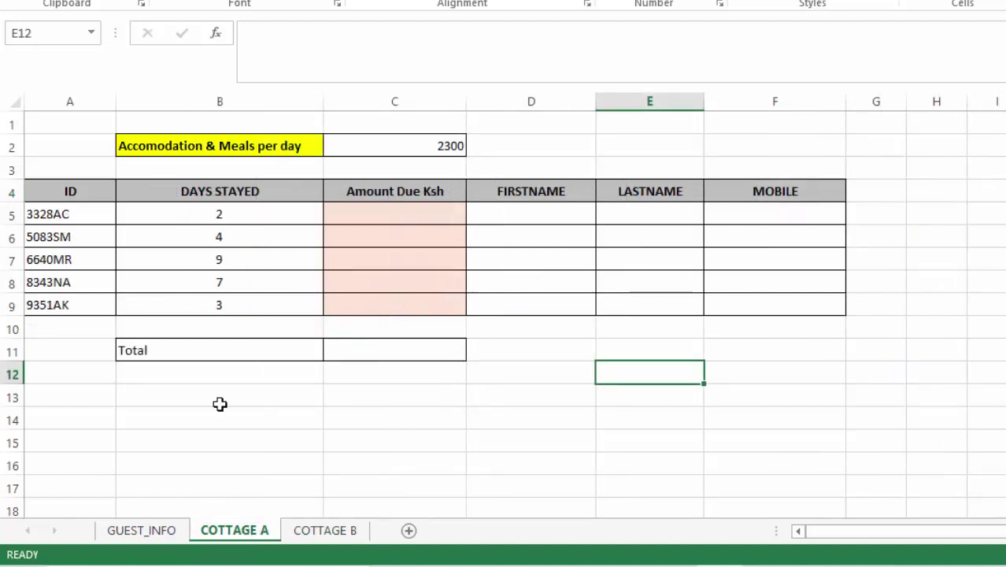
- Examine the daily accommodation and meals rate, the days stayed and the empty Amount Due Ksh column on COTTAGE A
left_click(373, 216)
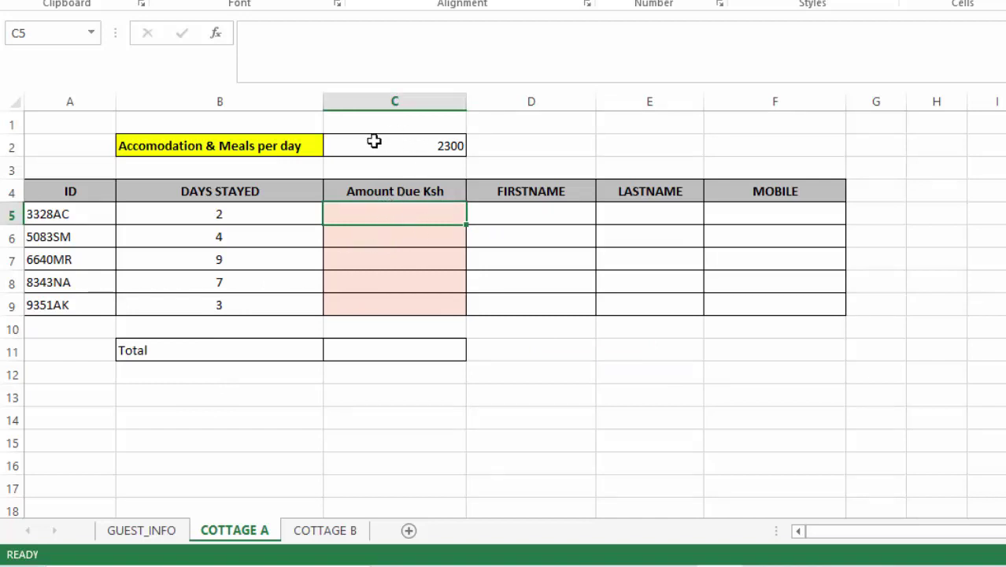
left_click(423, 146)
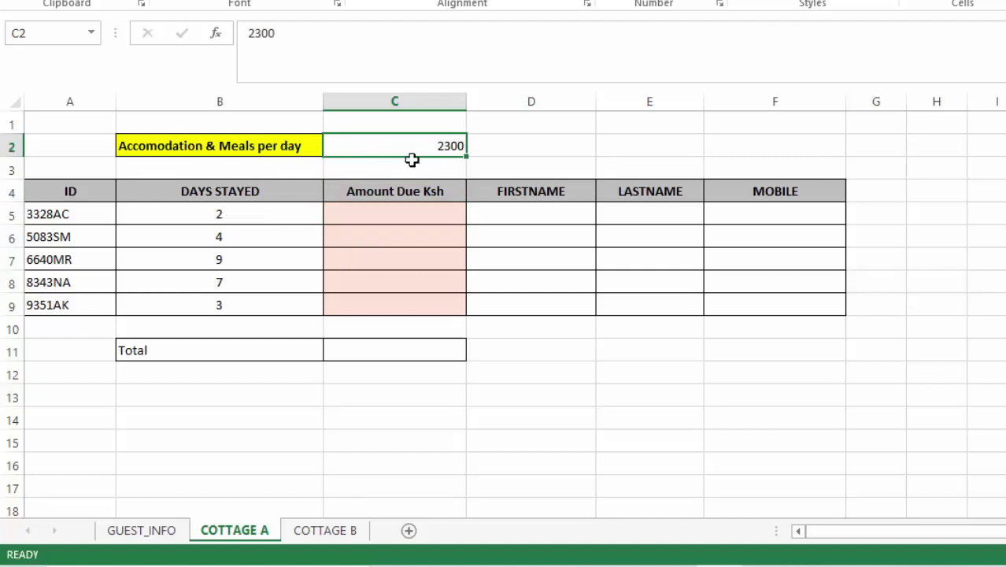
left_click(219, 214)
left_click(374, 213)
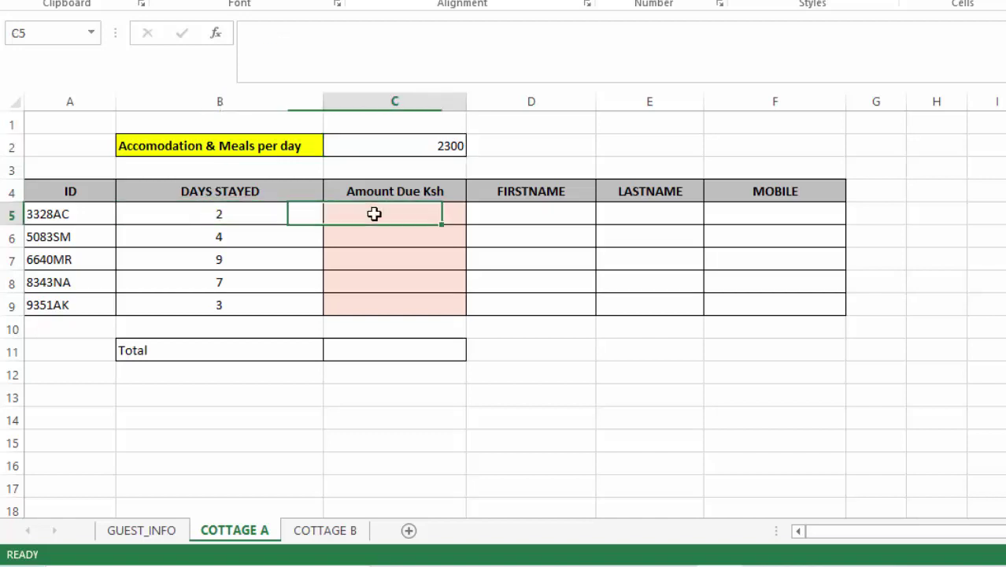
left_click(236, 253)
left_click(402, 279)
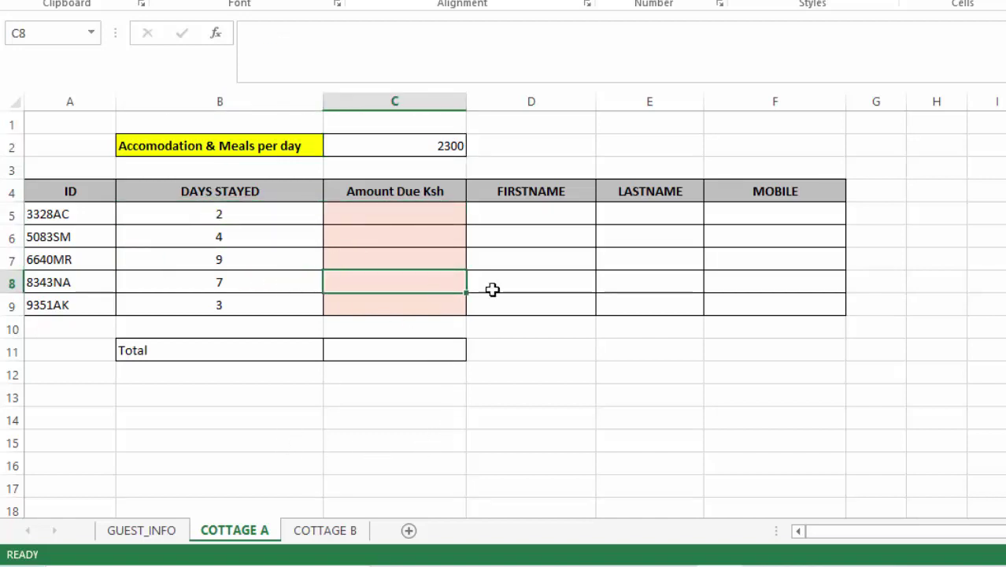
- Examine the empty FIRSTNAME, LASTNAME and MOBILE cells in the first guest row of COTTAGE A
left_click(520, 214)
left_click(647, 214)
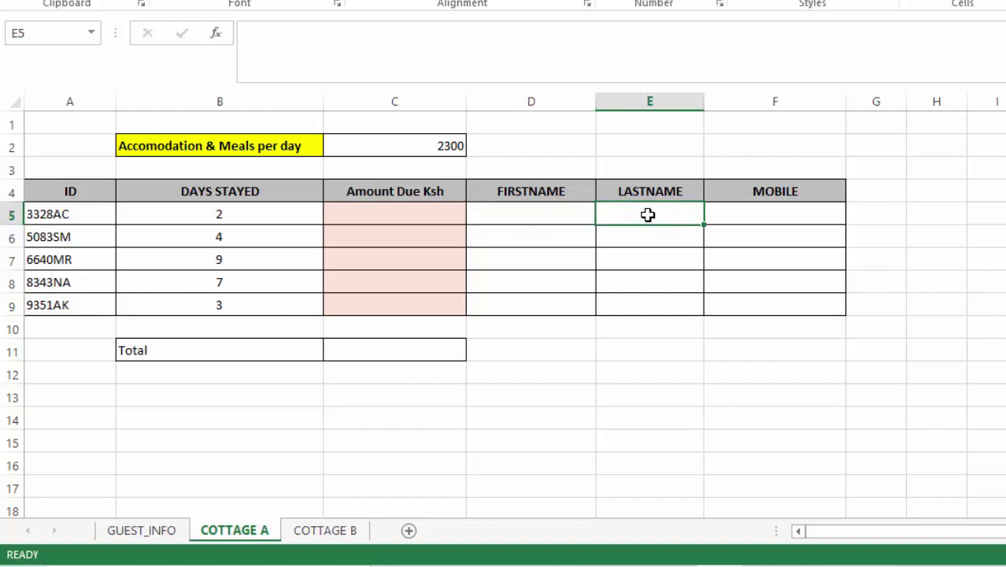
left_click(785, 213)
left_click(544, 216)
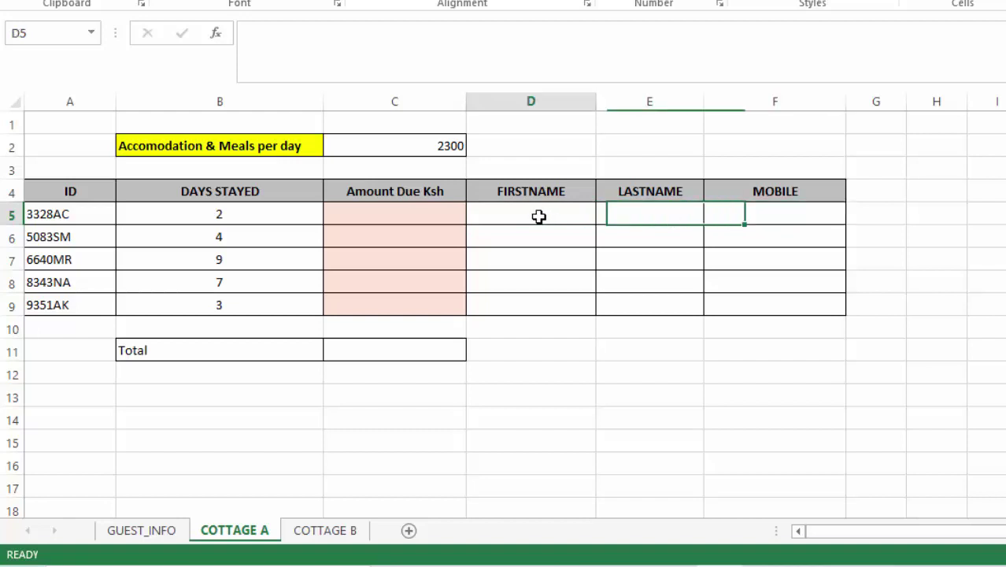
left_click(646, 214)
left_click(778, 211)
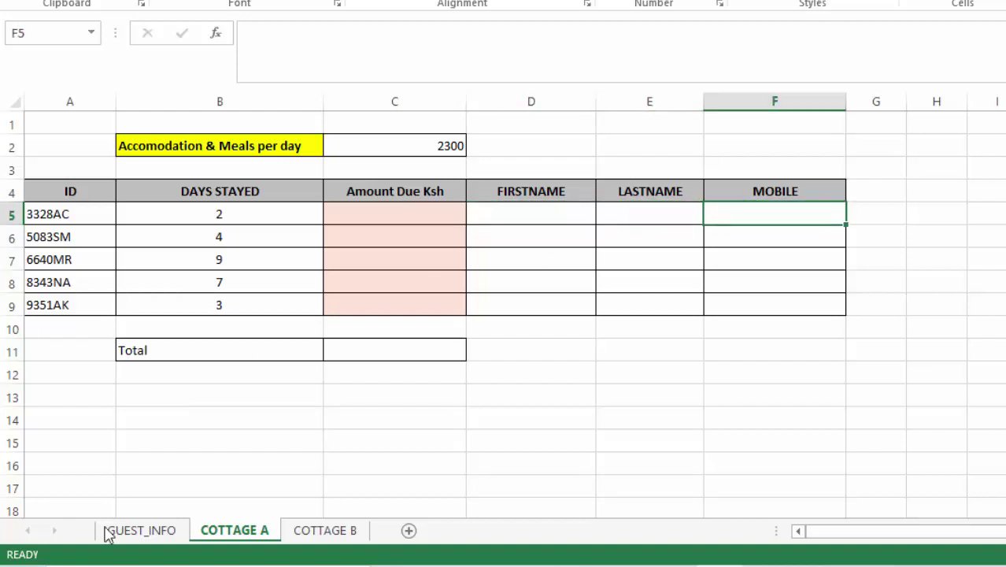
- Locate the FIRSTNAME, LASTNAME and MOBILE column headers on the GUEST_INFO sheet
left_click(140, 531)
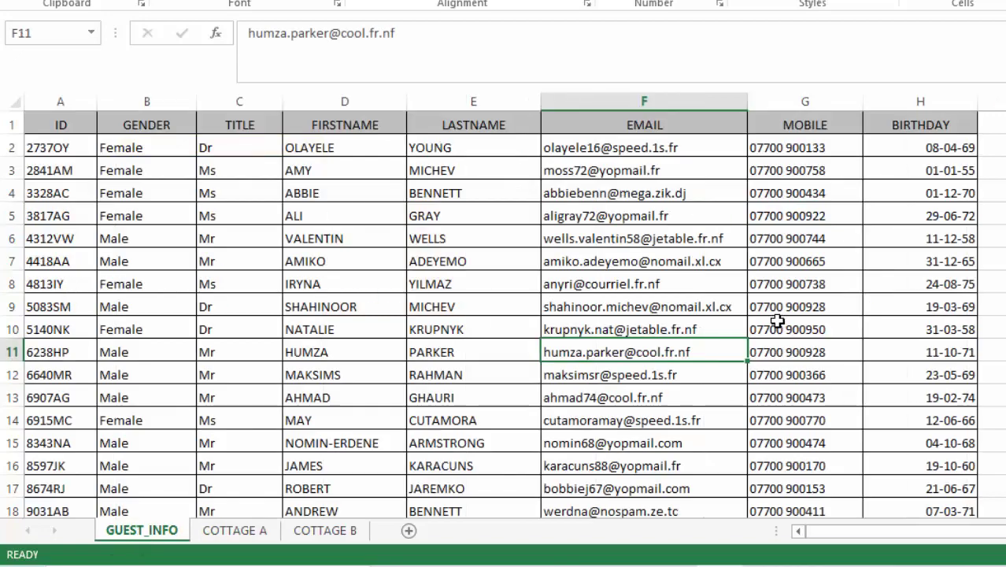
left_click(364, 124)
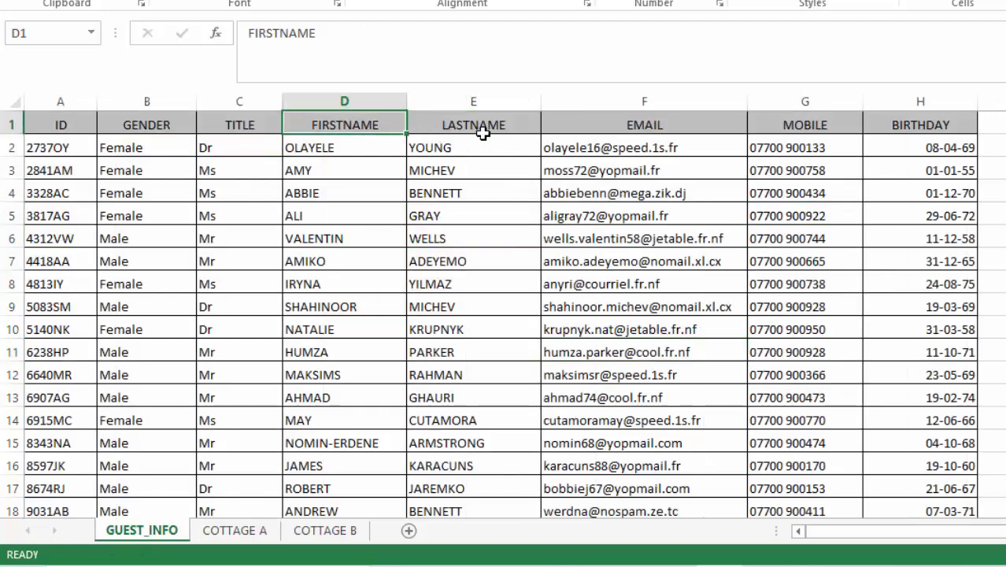
left_click(480, 128)
left_click(789, 125)
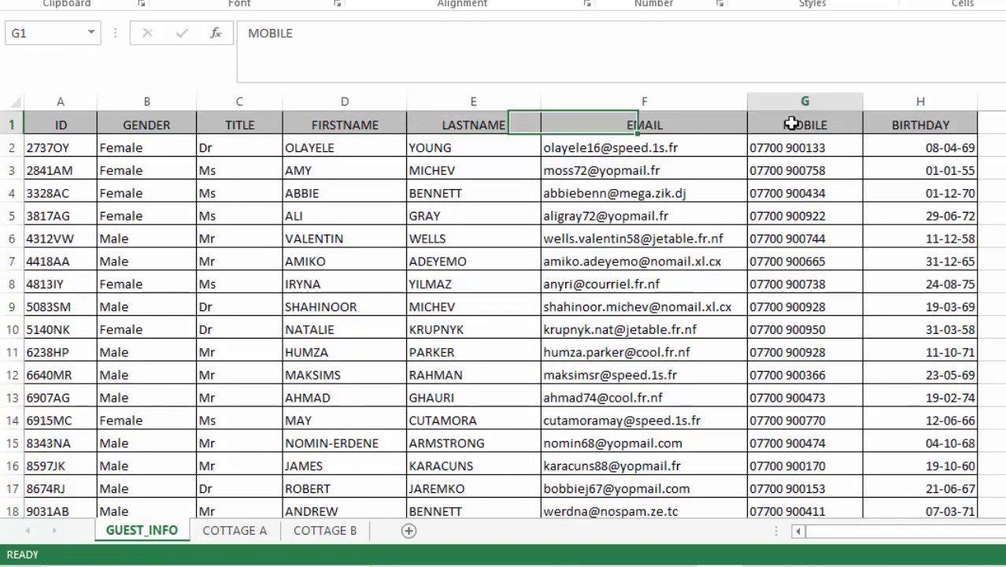
- Return to COTTAGE A and compare the ID column with the empty range D5:F9 for the guest details
left_click(236, 531)
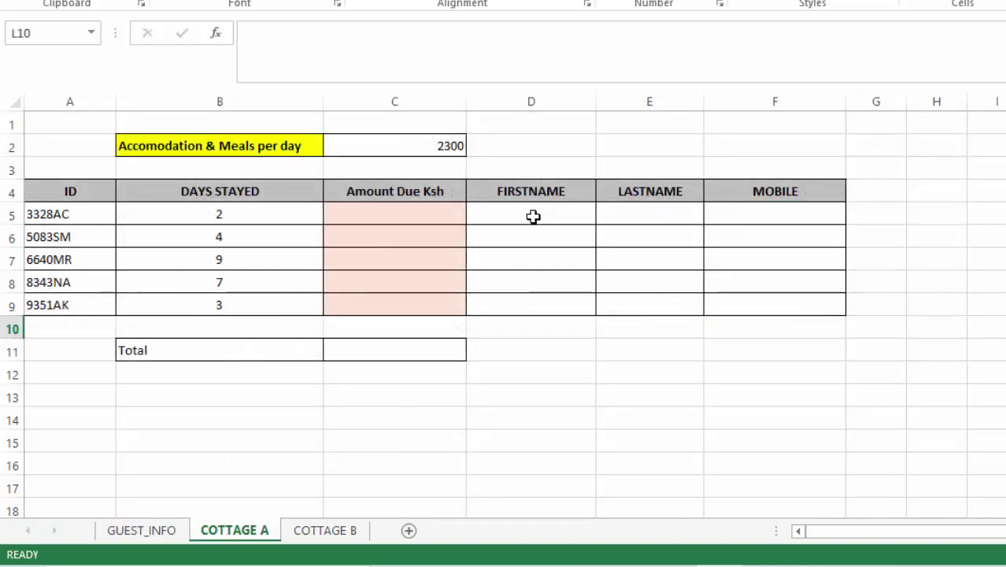
left_click_drag(527, 211, 774, 301)
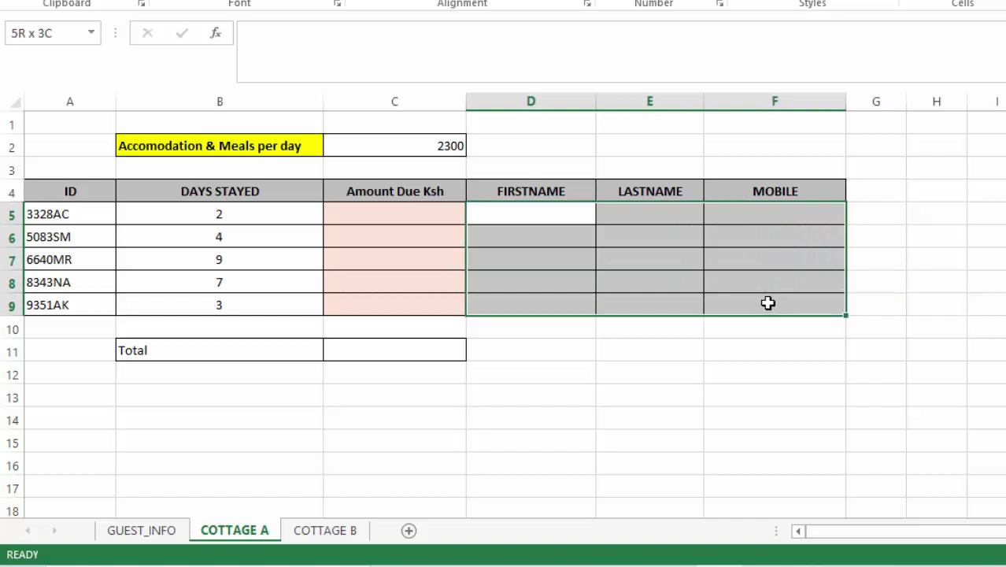
left_click_drag(53, 211, 73, 300)
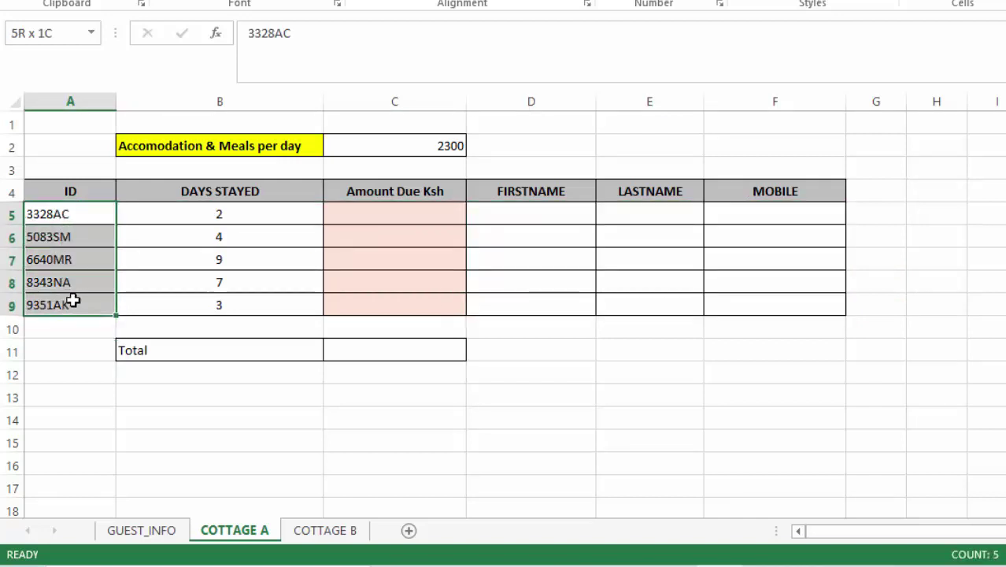
left_click(553, 216)
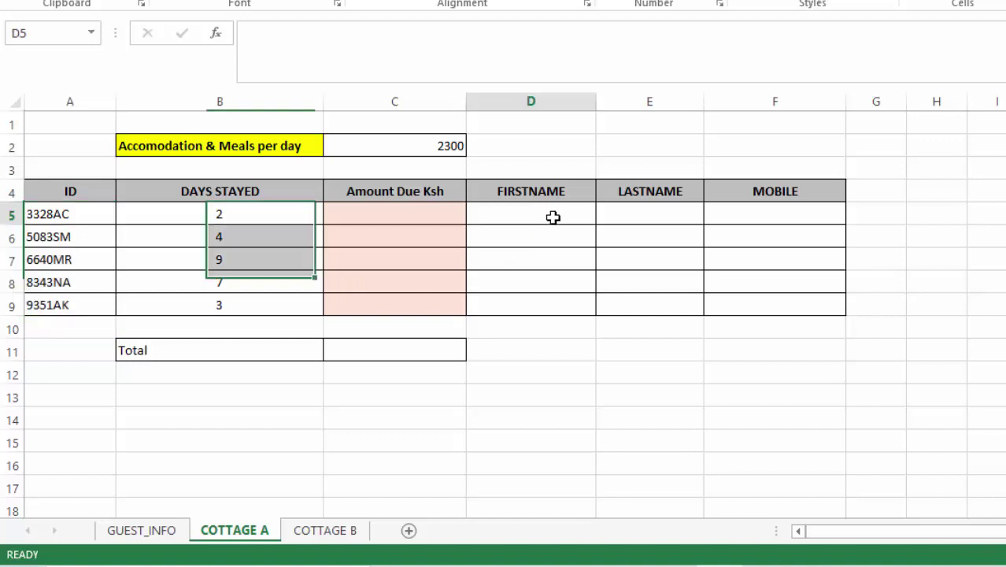
left_click(643, 218)
left_click(761, 214)
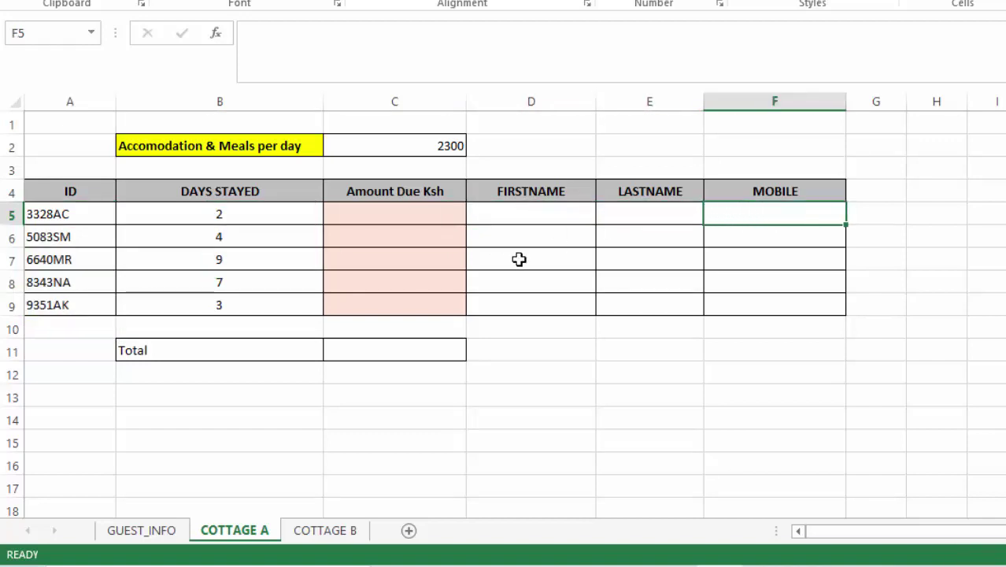
left_click(529, 210)
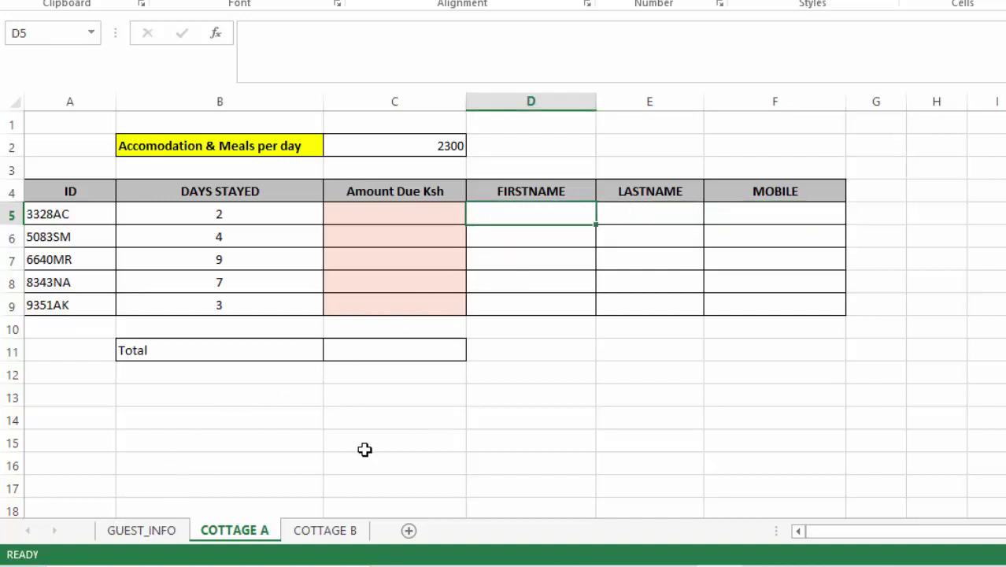
- Check the first COTTAGE A guest ID, then look through the IDs, names and mobile column on GUEST_INFO
left_click(60, 213)
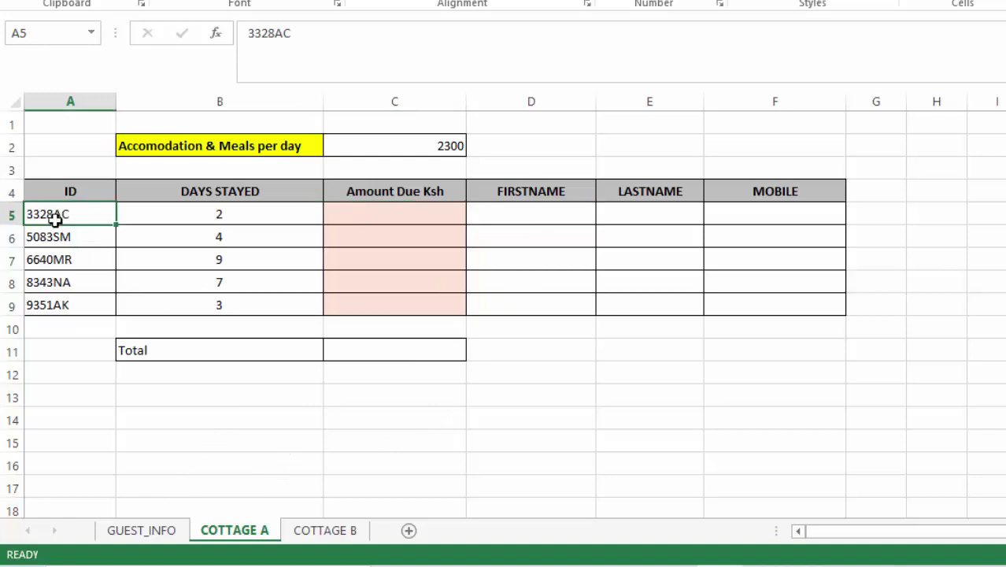
left_click(149, 532)
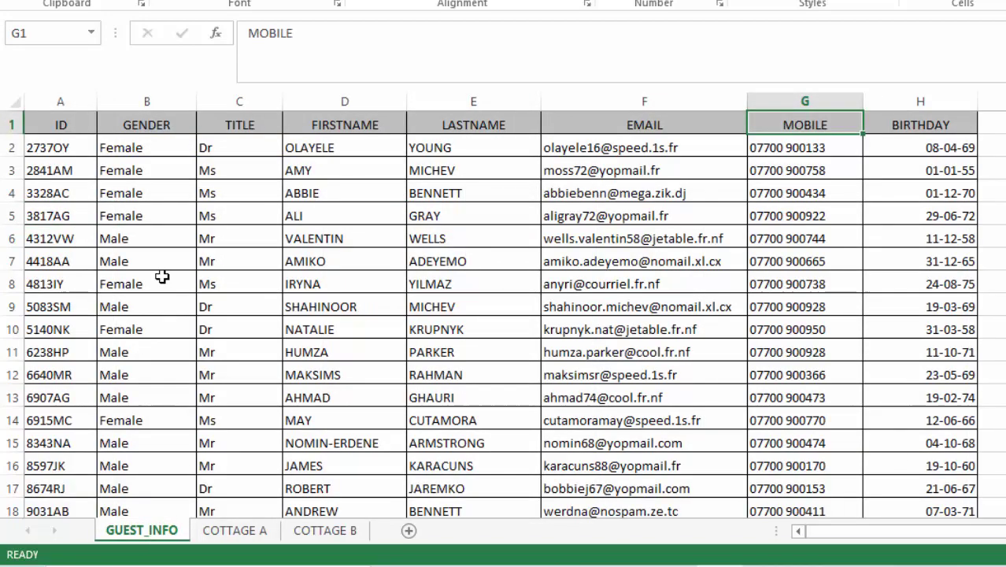
scroll(44, 299, "down", 3)
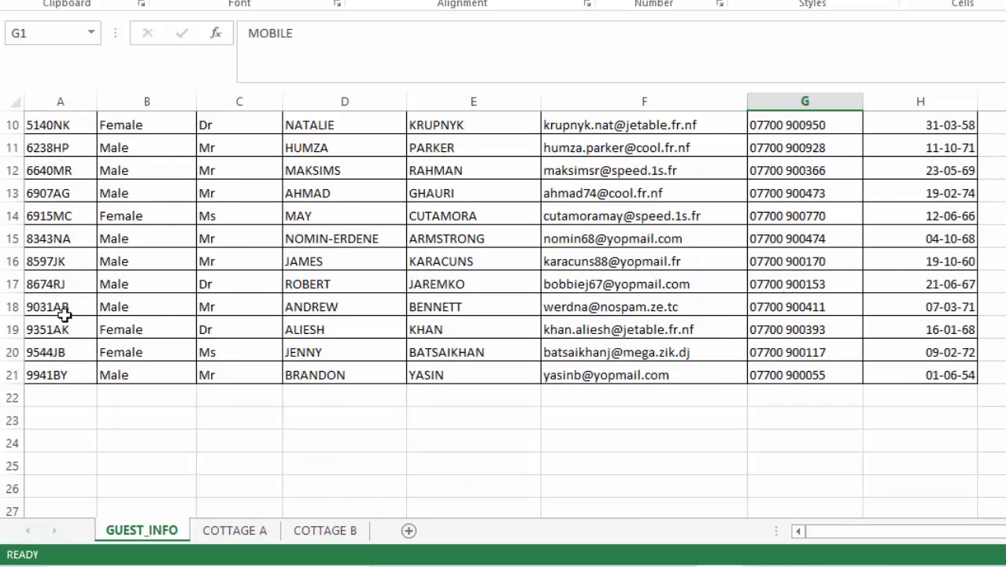
scroll(65, 288, "up", 3)
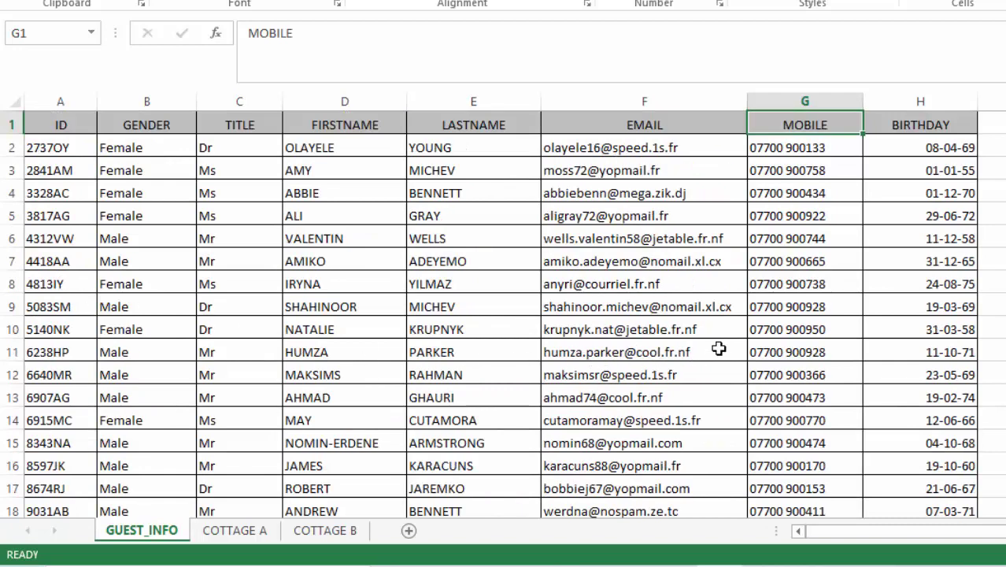
left_click(309, 320)
left_click(443, 329)
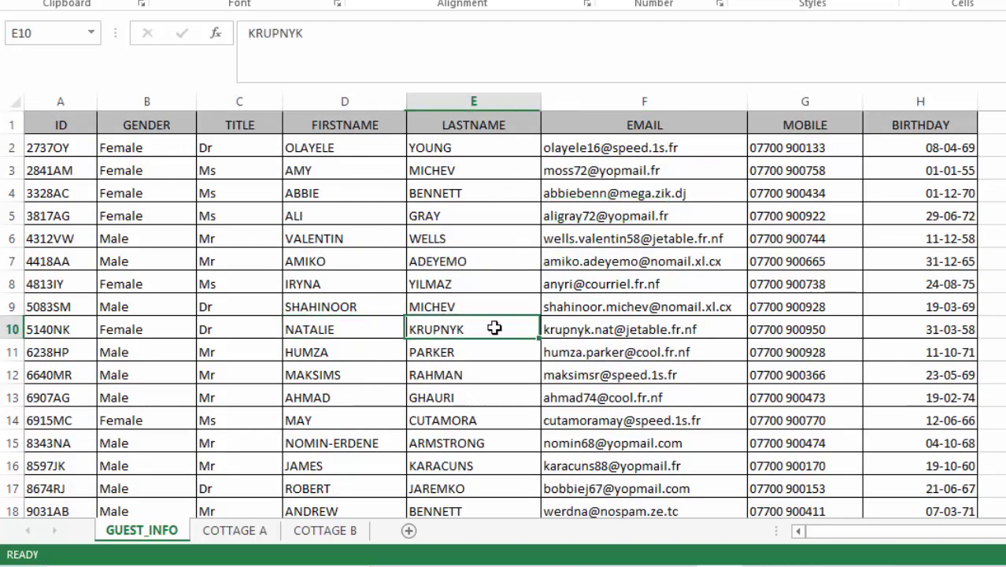
left_click(792, 261)
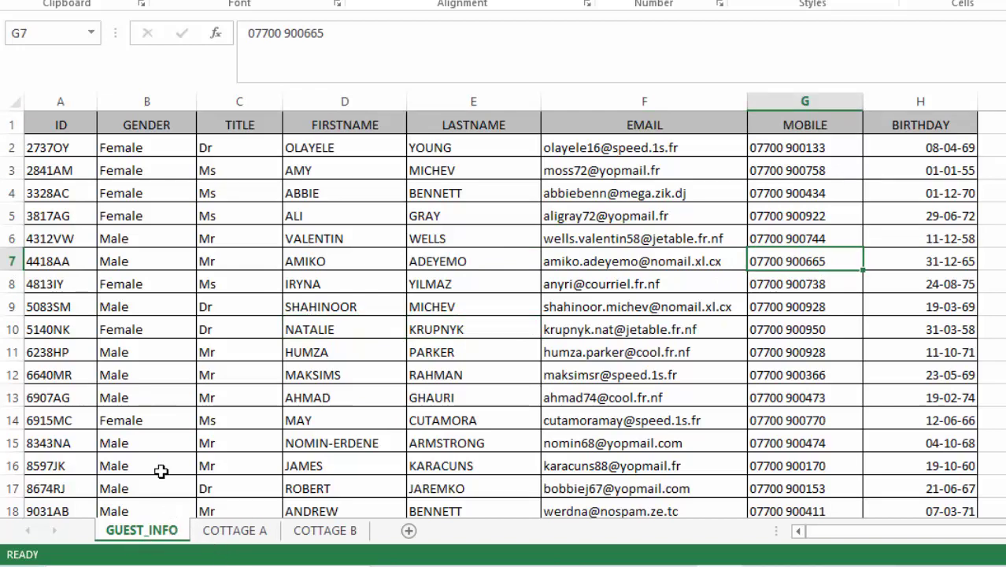
- Start a VLOOKUP formula in D5 of COTTAGE A, using the guest ID in A5 as the lookup value
left_click(247, 533)
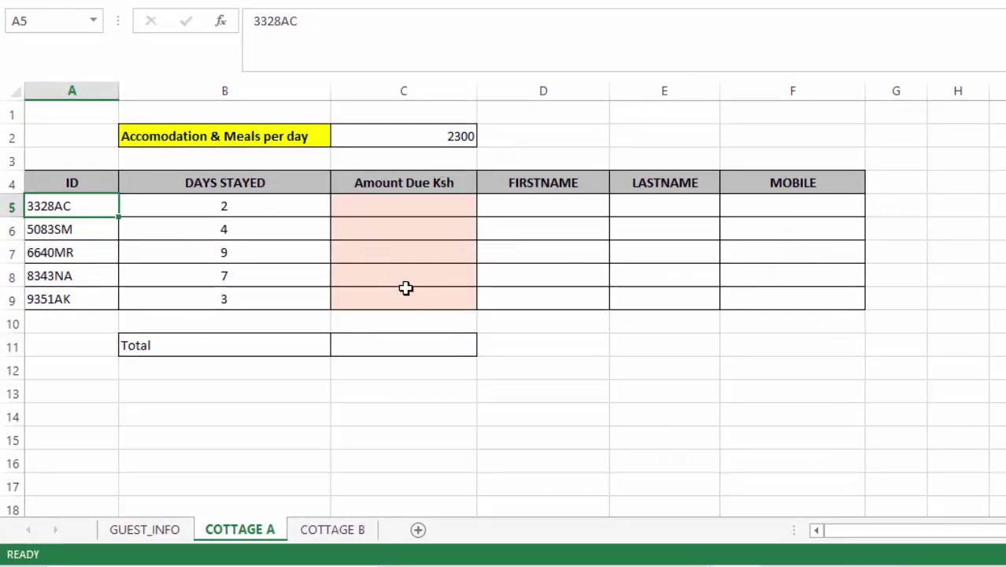
left_click(521, 207)
type("=")
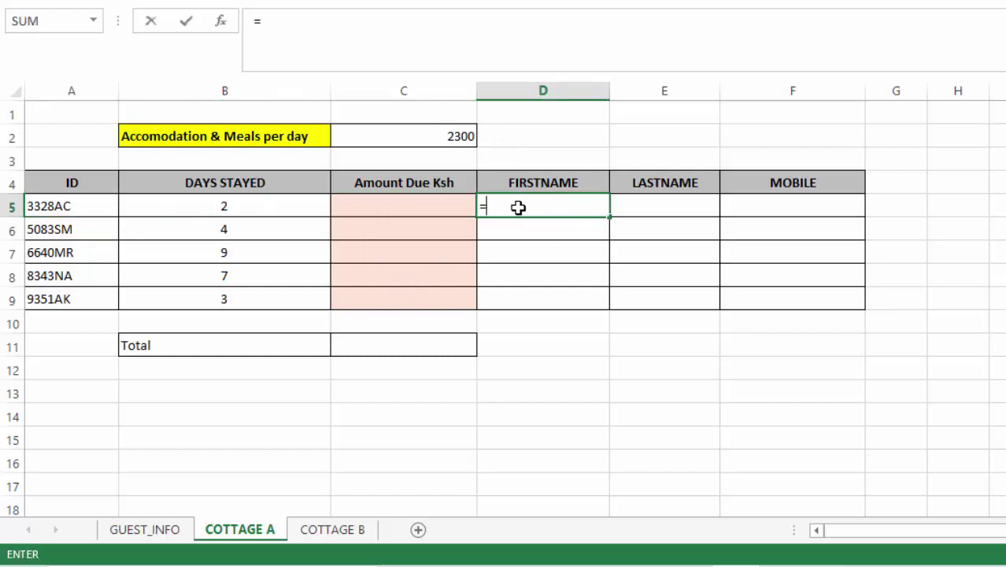
type("VLOO")
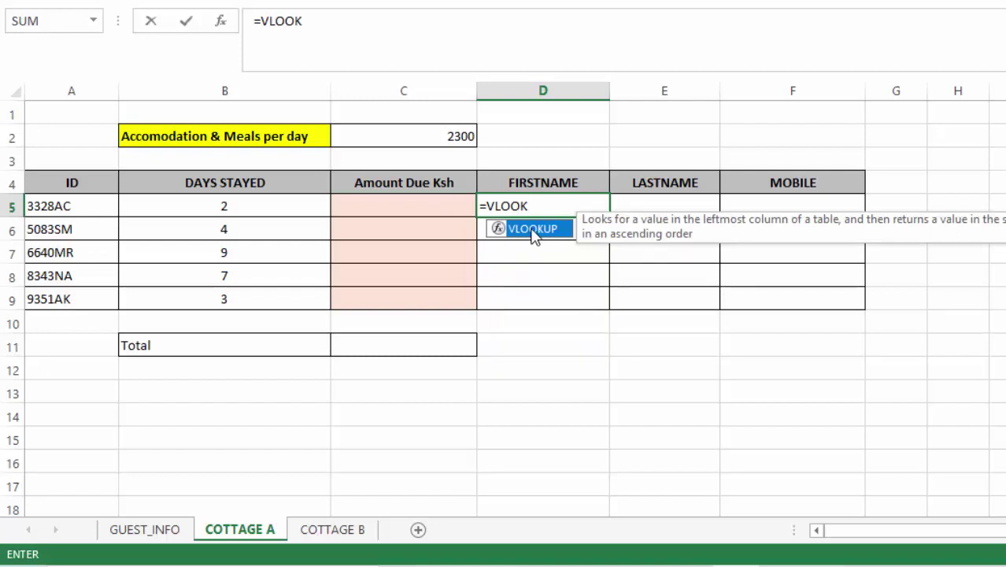
type("K")
double_click(543, 232)
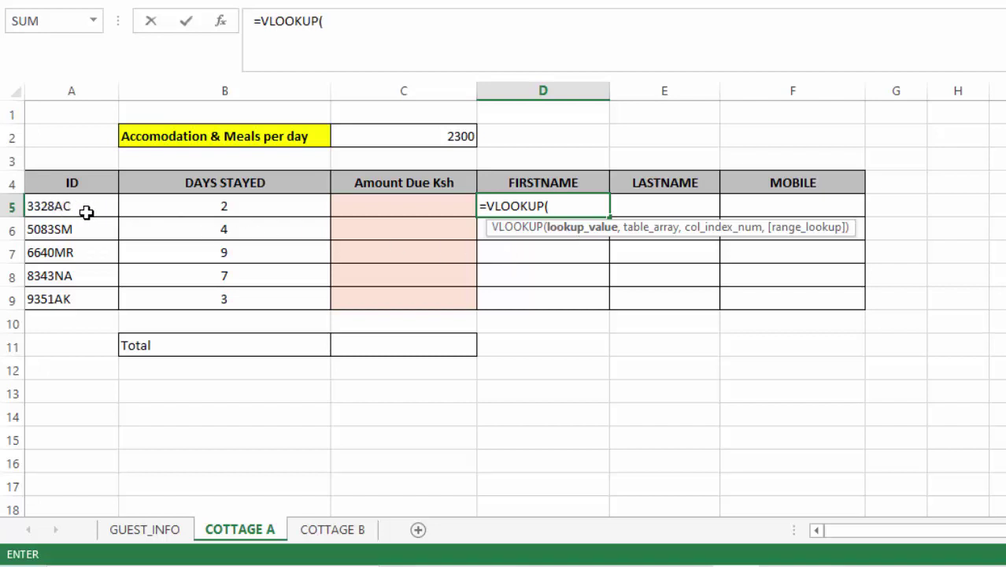
left_click(47, 205)
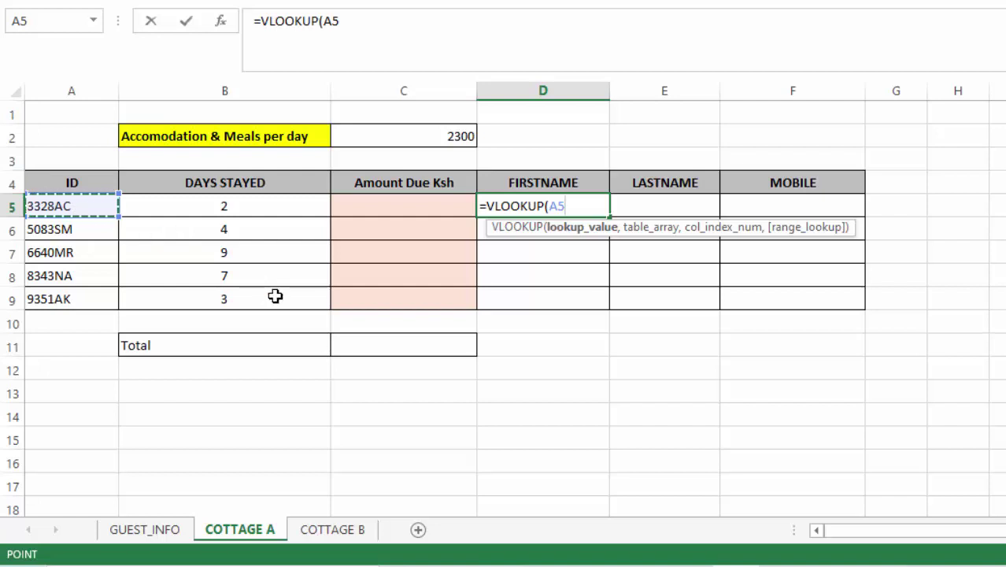
type(",")
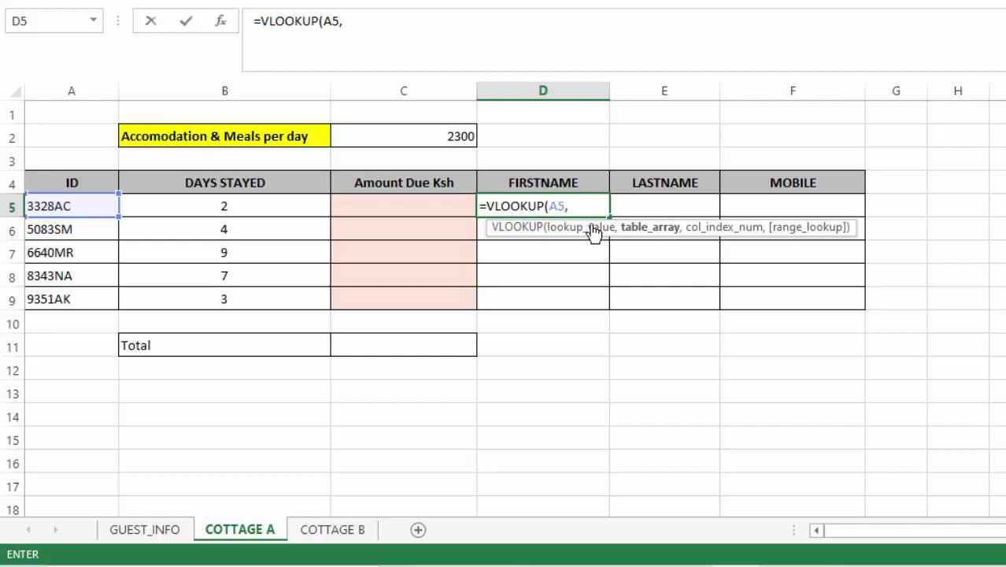
- Set the VLOOKUP table array to A2:D21 on the GUEST_INFO sheet, keeping the formula open for editing
left_click(146, 529)
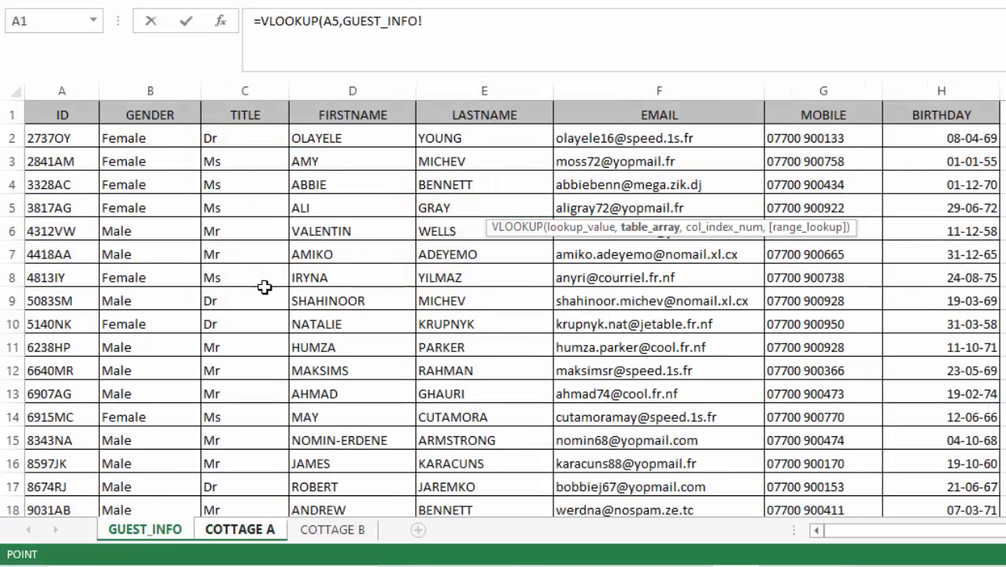
left_click(58, 138)
left_click_drag(58, 137, 339, 139)
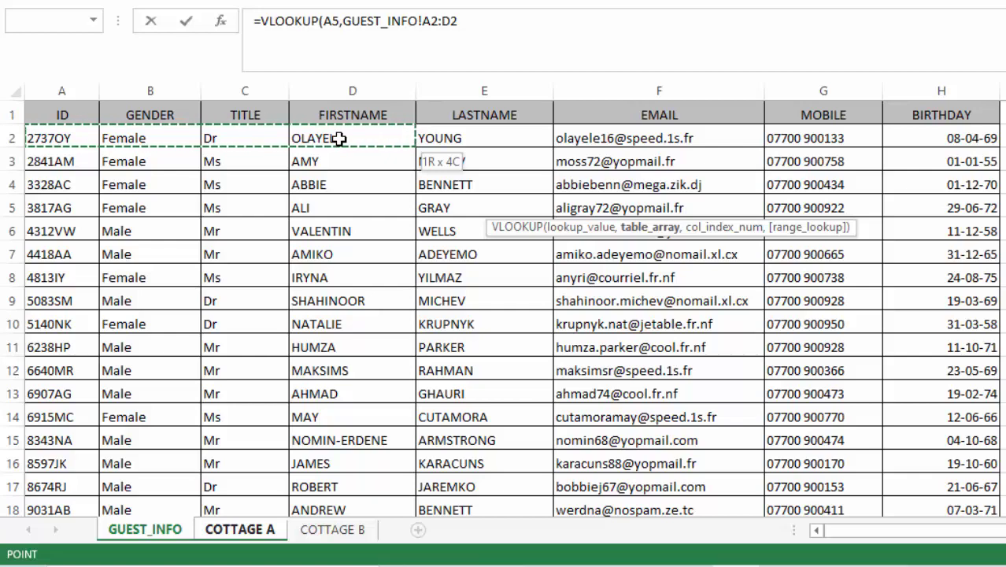
left_click_drag(339, 138, 372, 436)
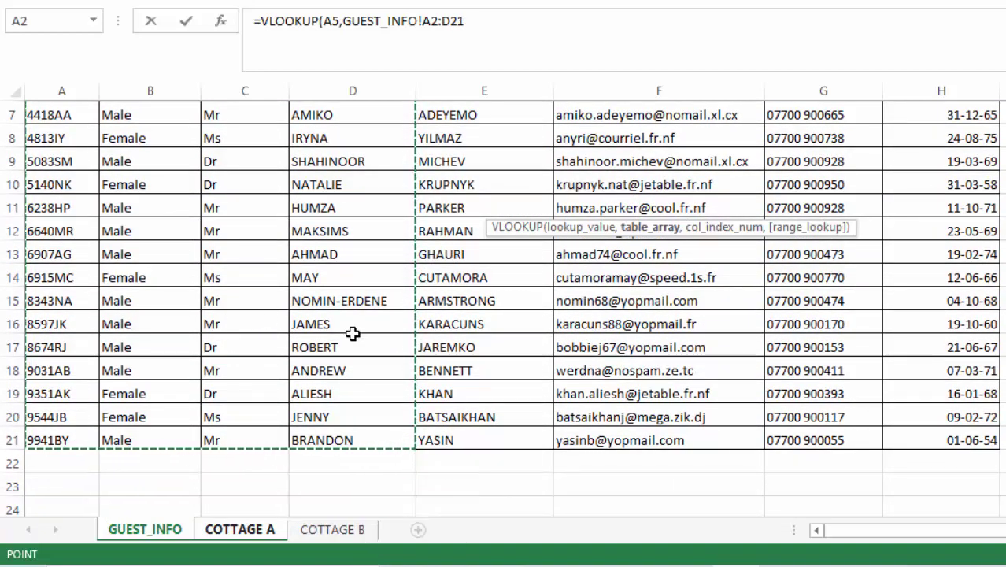
scroll(352, 331, "up", 2)
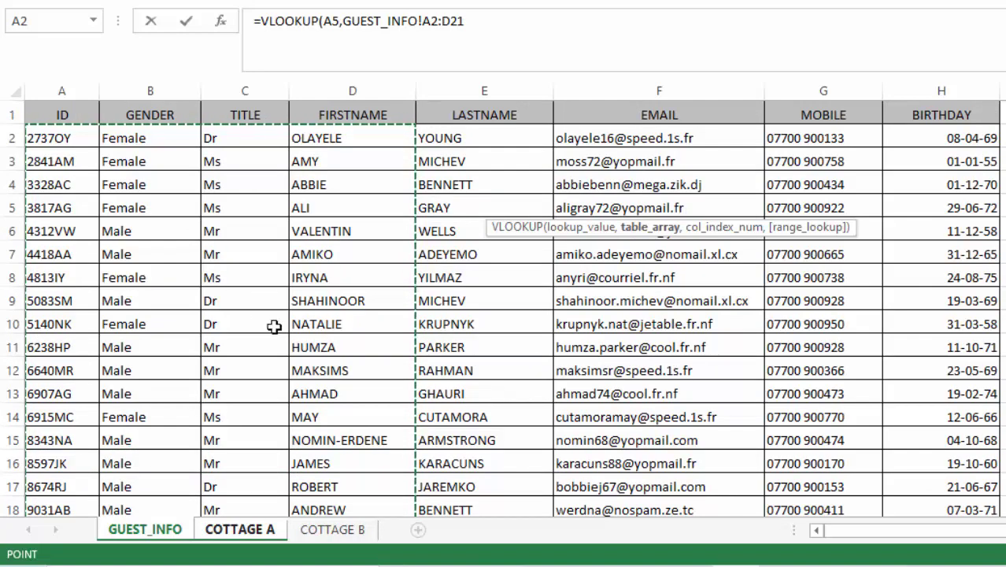
scroll(276, 326, "down", 2)
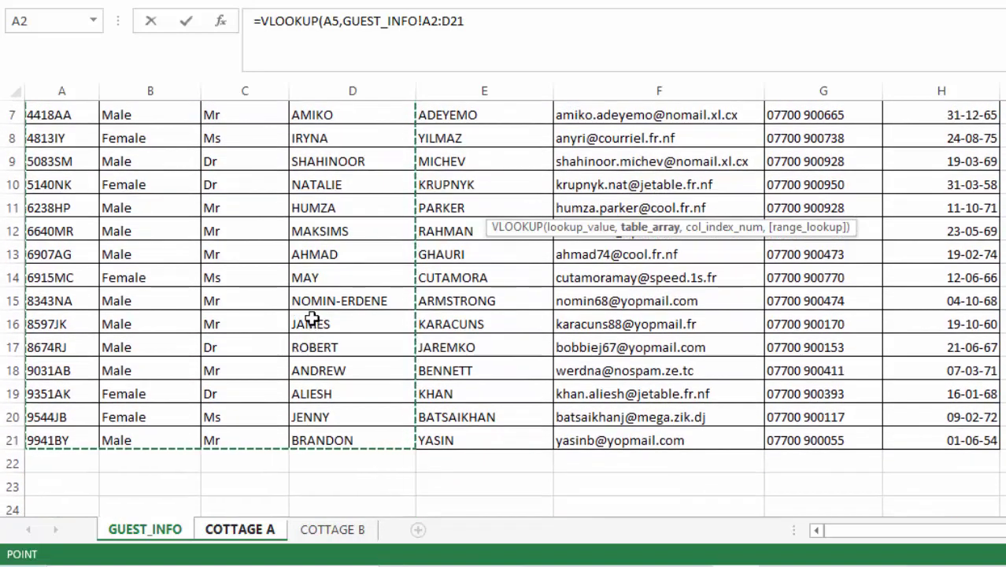
scroll(307, 311, "up", 2)
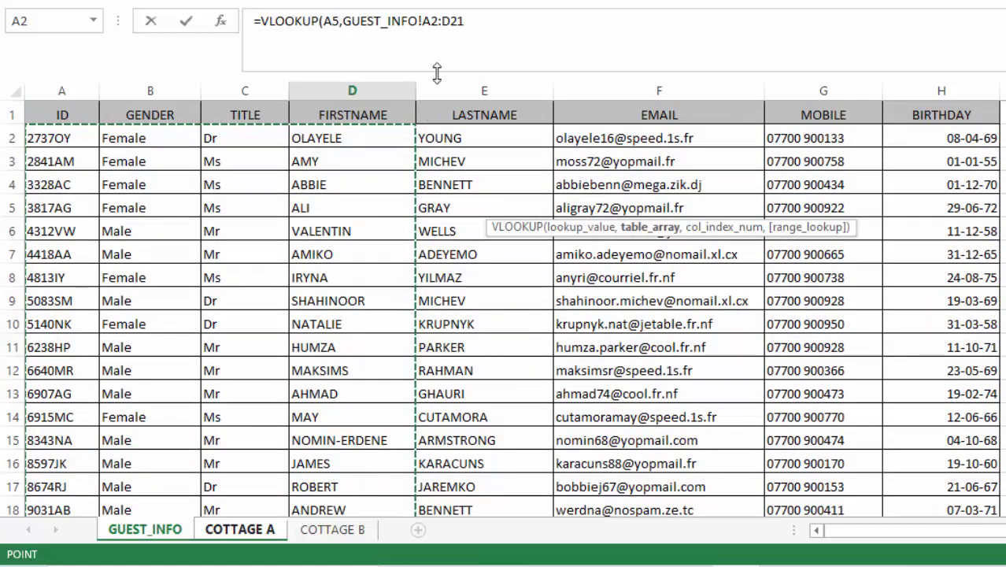
left_click(486, 22)
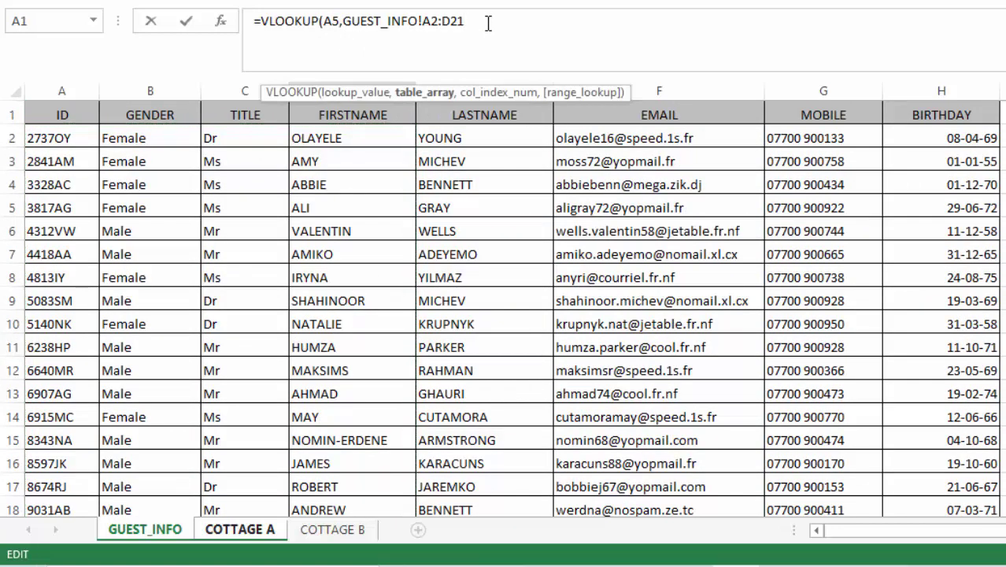
- Complete the VLOOKUP in D5 of COTTAGE A with column index 4 and an exact match (FALSE)
type(",4")
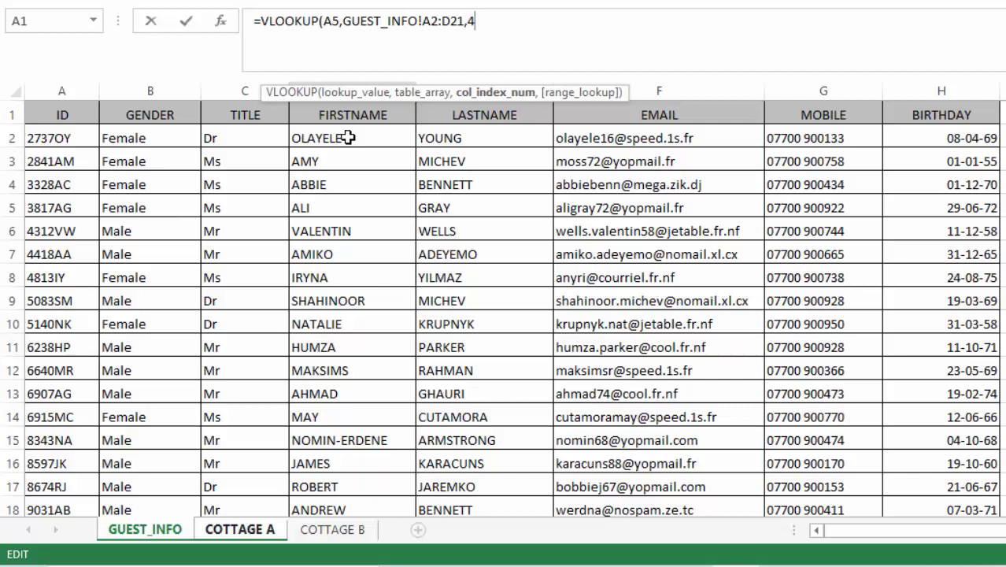
type(",")
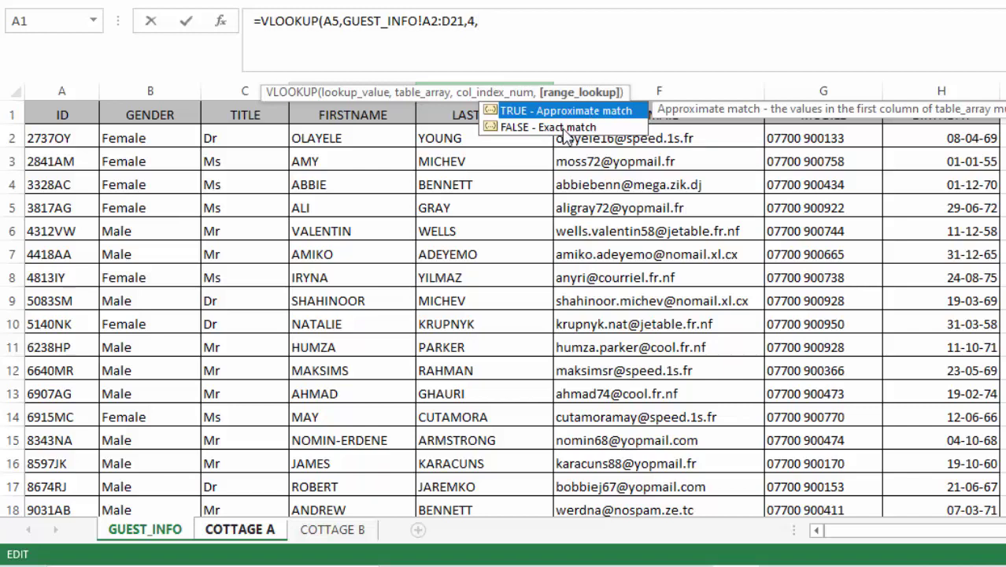
double_click(533, 134)
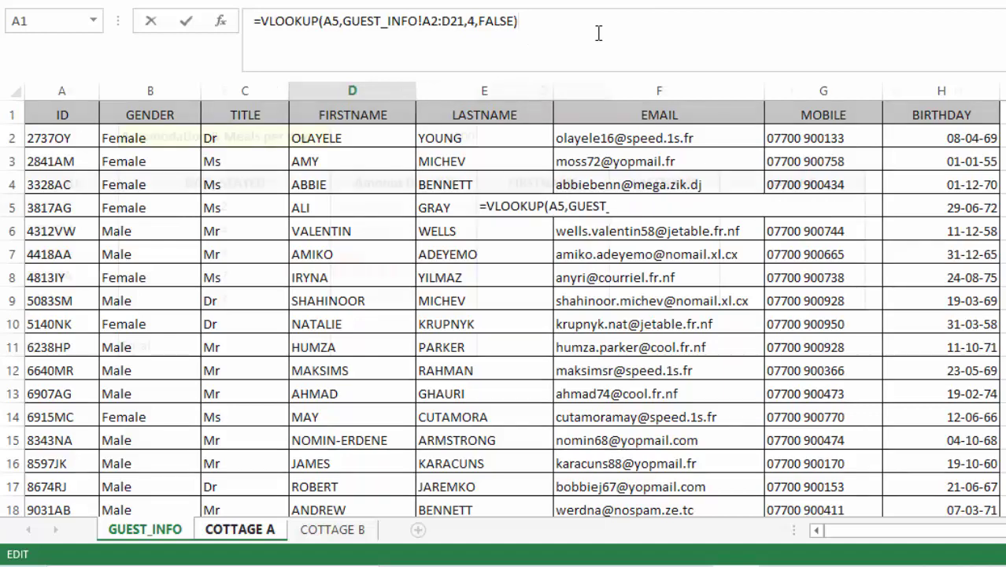
key("Return")
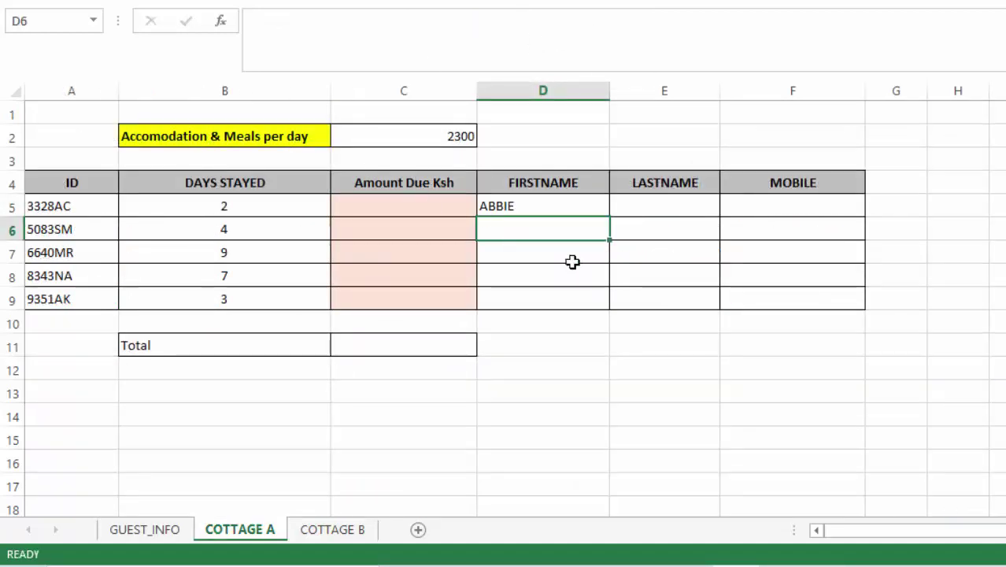
- Check the first name returned in D5 for the ID in A5 against row 4 of GUEST_INFO
left_click(517, 206)
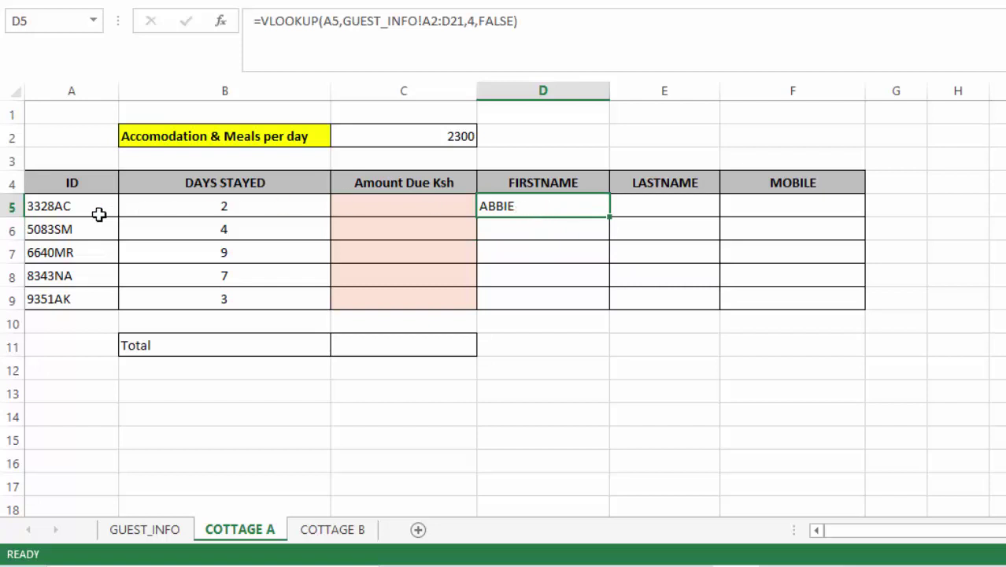
left_click(59, 206)
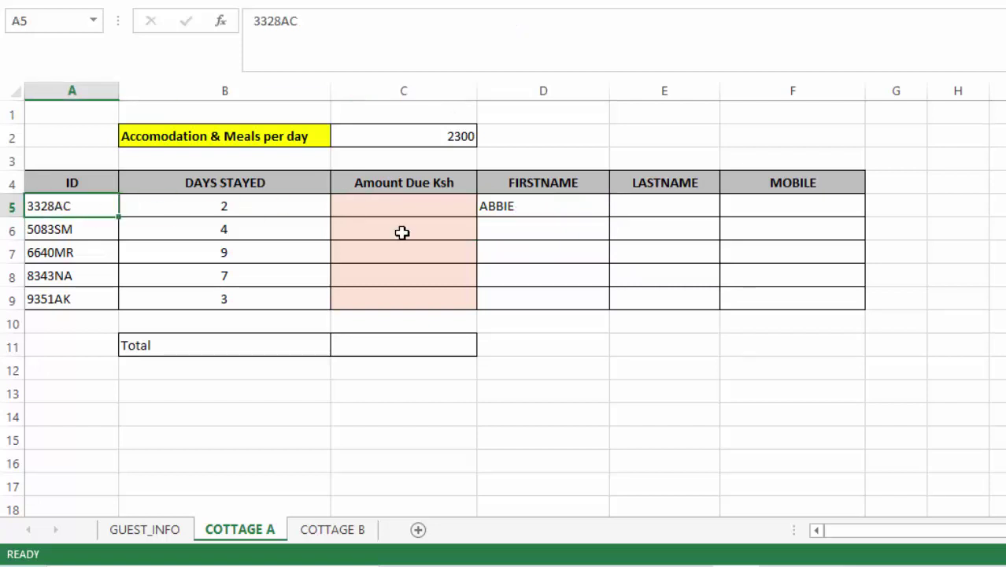
left_click(539, 205)
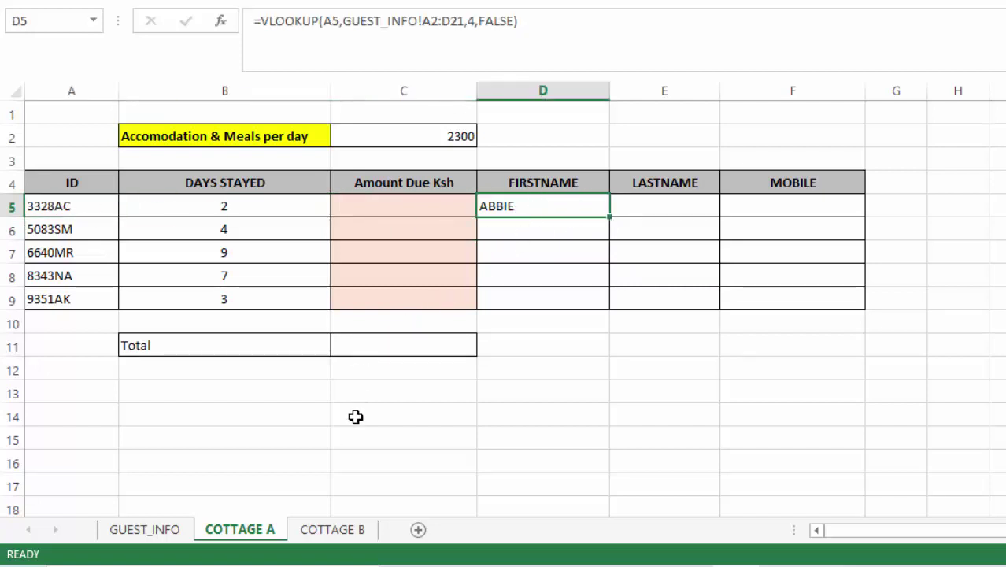
left_click(150, 533)
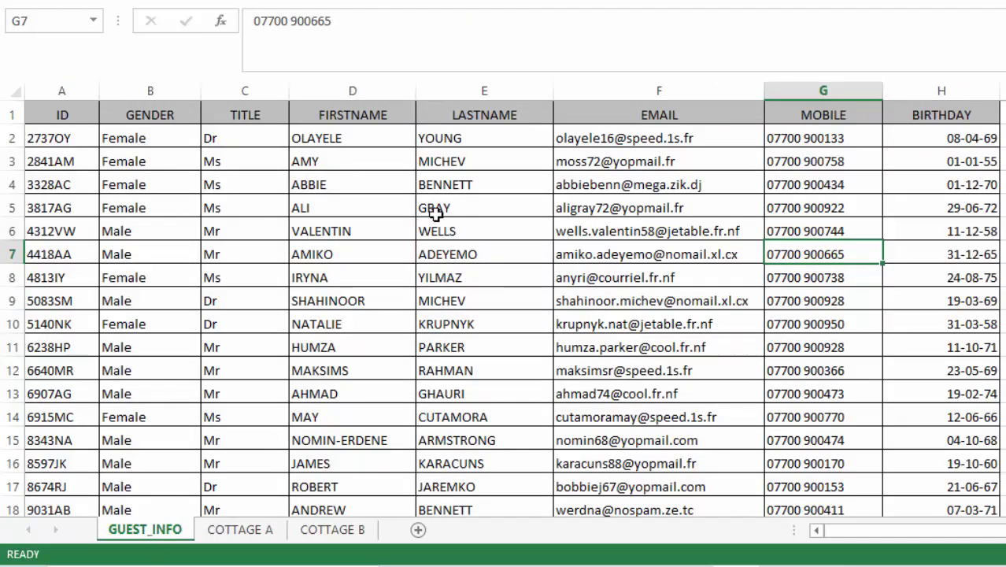
left_click(320, 182)
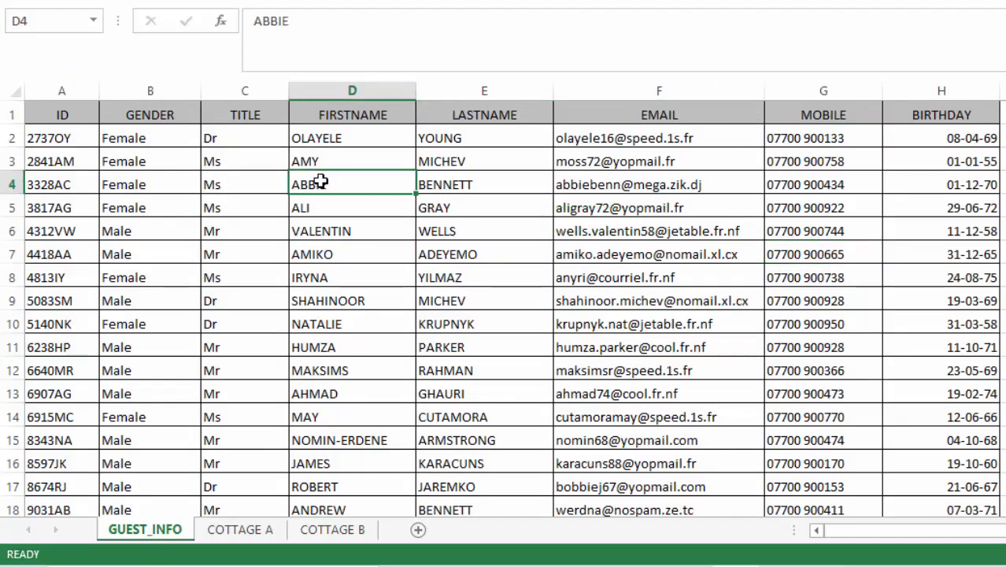
left_click(8, 185)
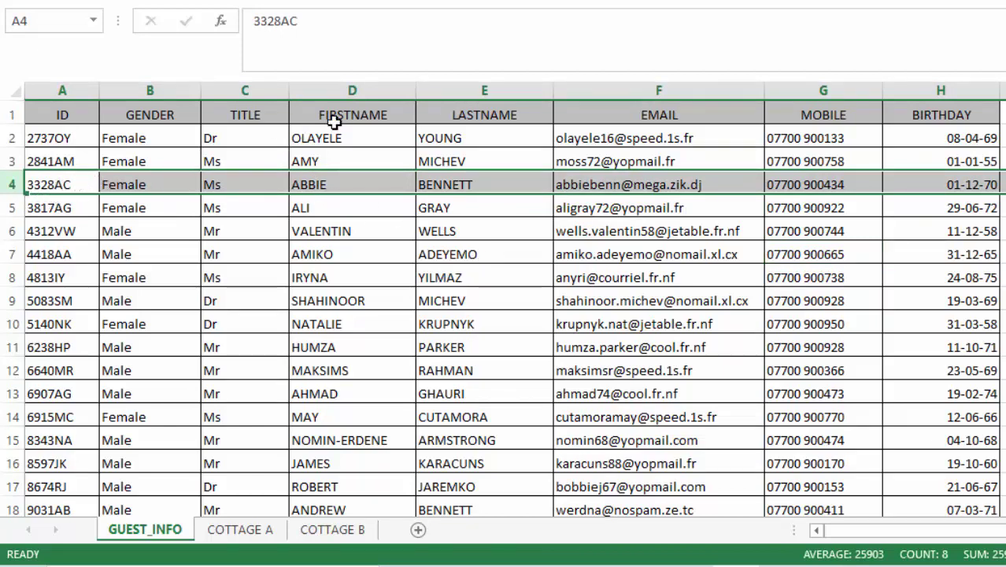
- Fill the first-name VLOOKUP from D5 down to D9 on COTTAGE A
left_click(236, 531)
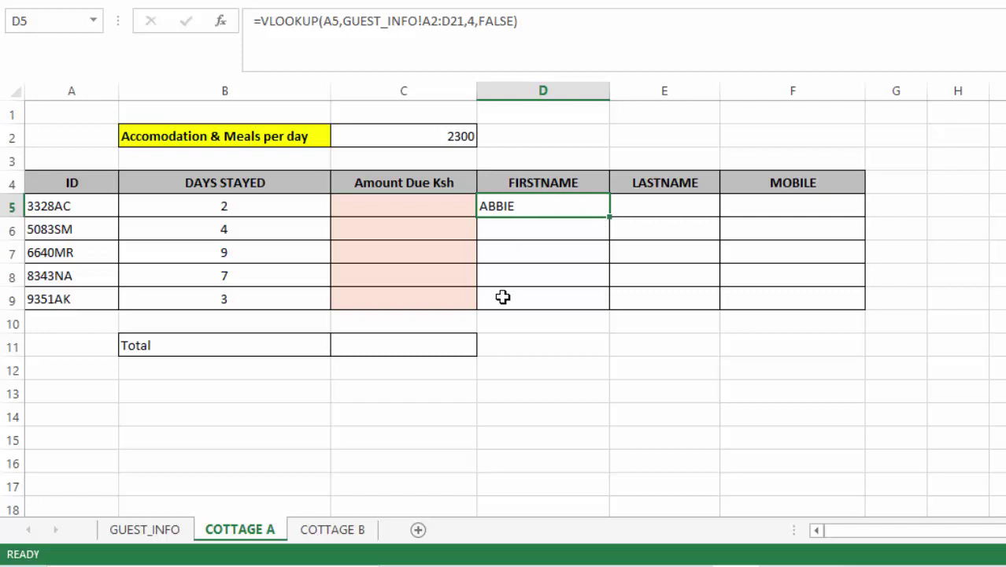
left_click_drag(608, 214, 610, 306)
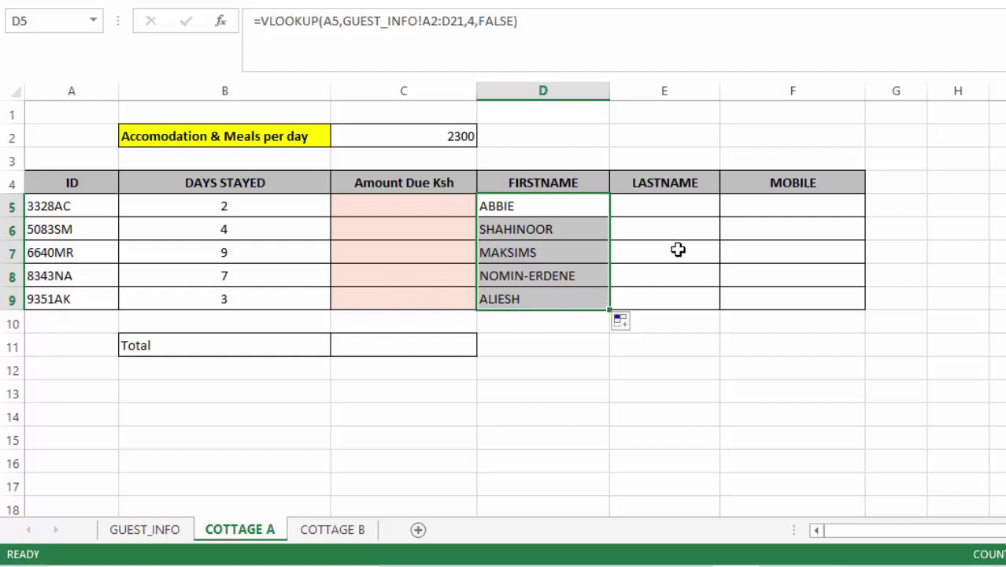
left_click(689, 251)
- Inspect the filled VLOOKUP formulas in the FIRSTNAME cells D5:D9, comparing their lookup cells and table ranges
left_click(512, 297)
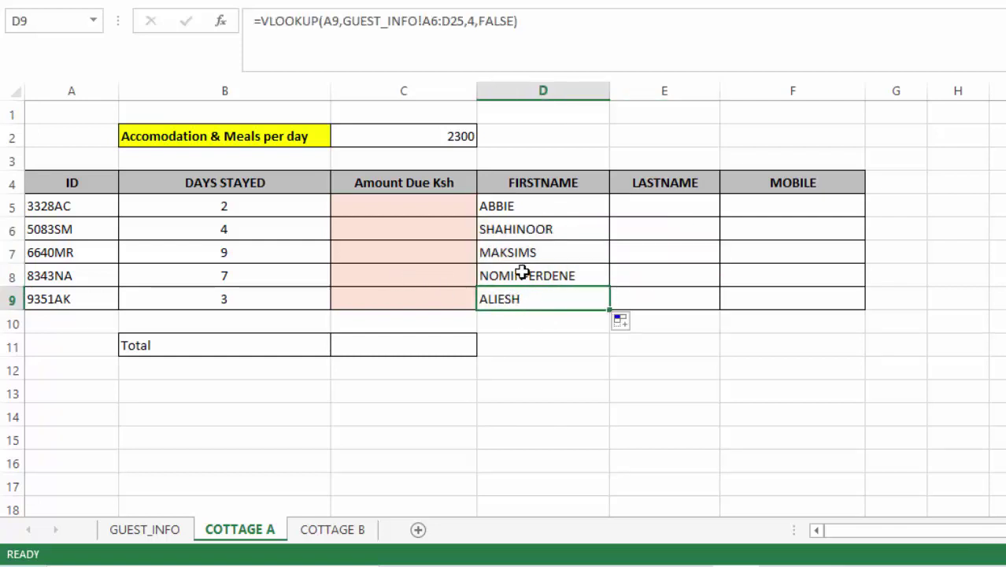
left_click(521, 274)
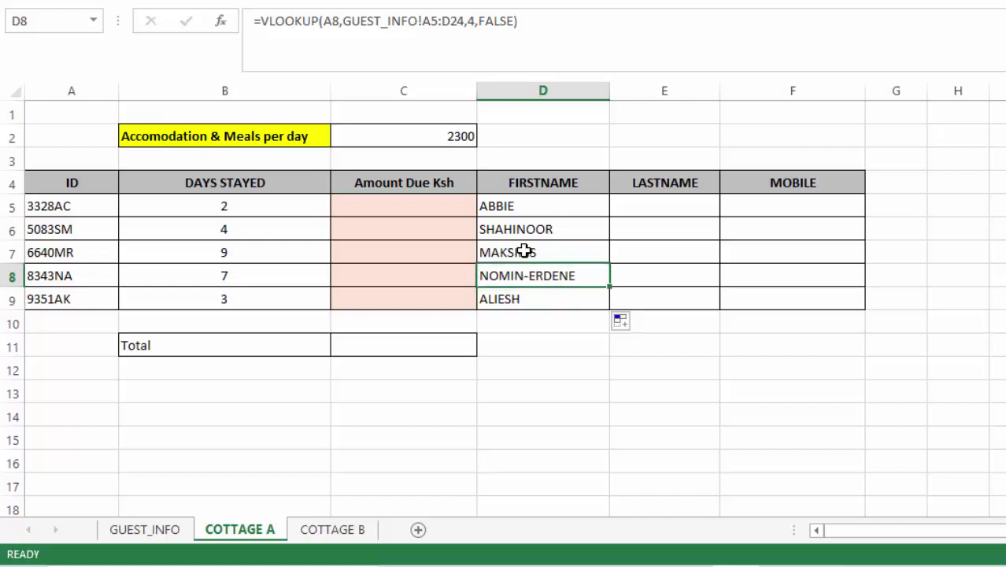
left_click(524, 251)
left_click(524, 231)
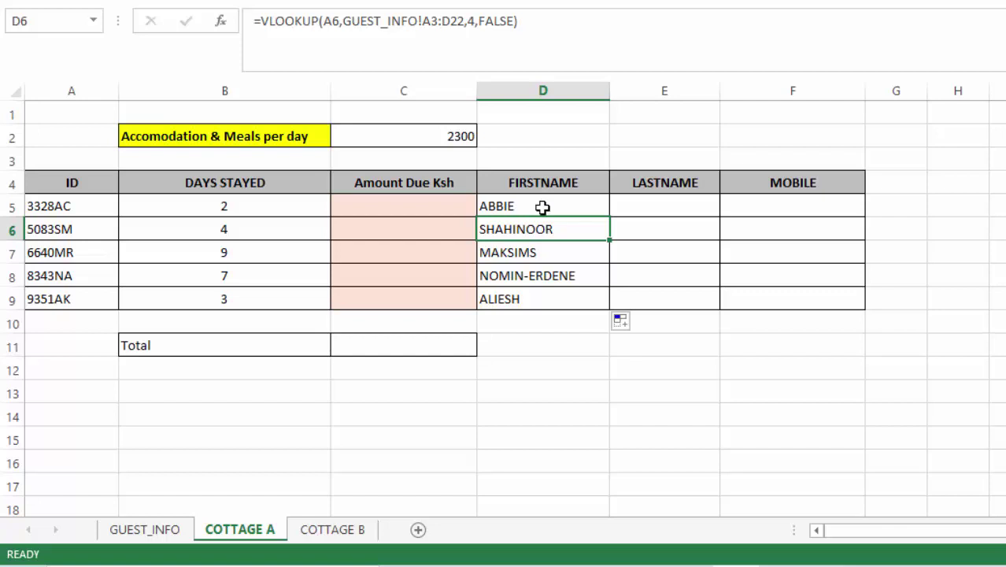
left_click(542, 206)
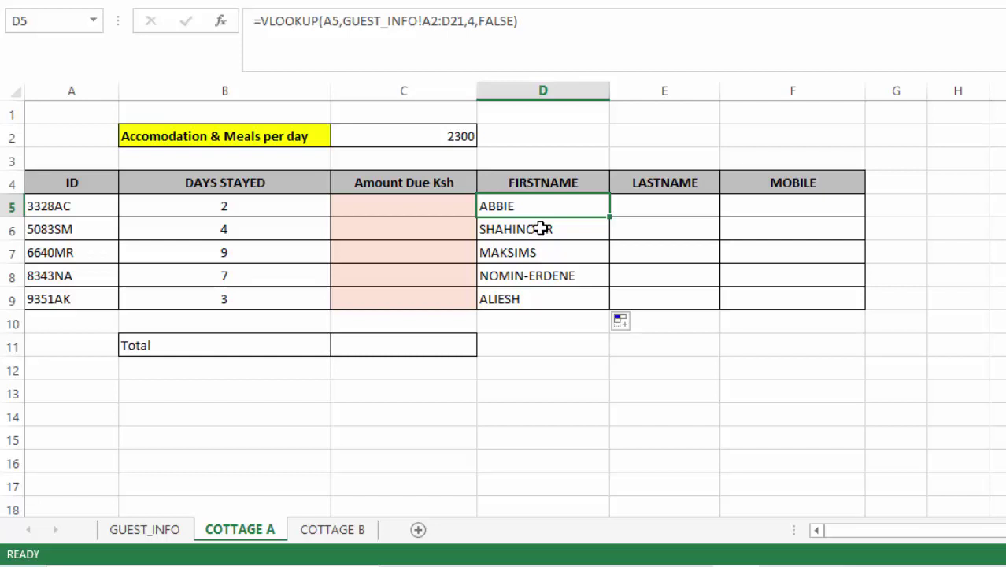
left_click(540, 253)
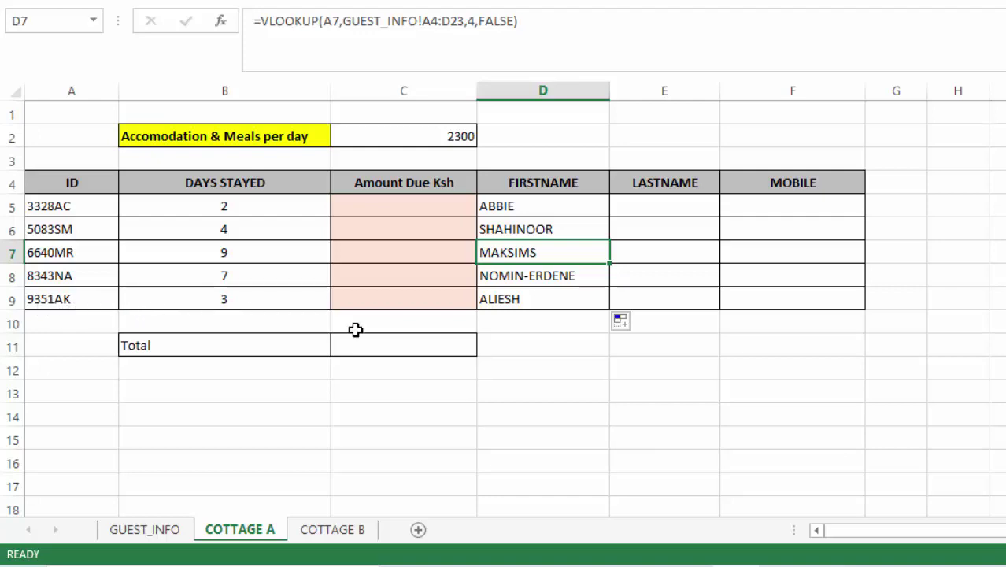
- Find the last COTTAGE A guest's ID on GUEST_INFO and check the first name in row 19
left_click(155, 532)
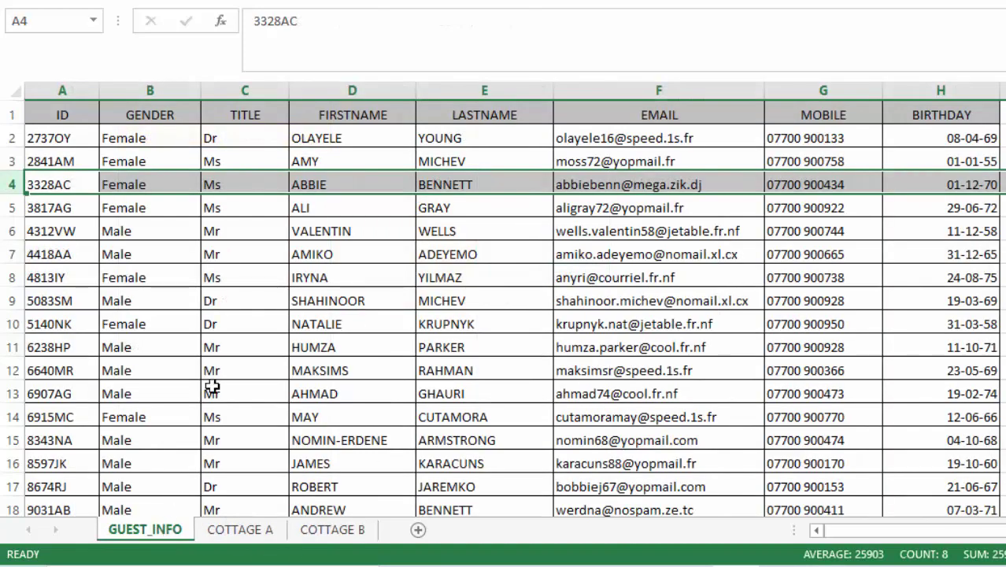
scroll(67, 389, "down", 3)
scroll(72, 400, "down", 3)
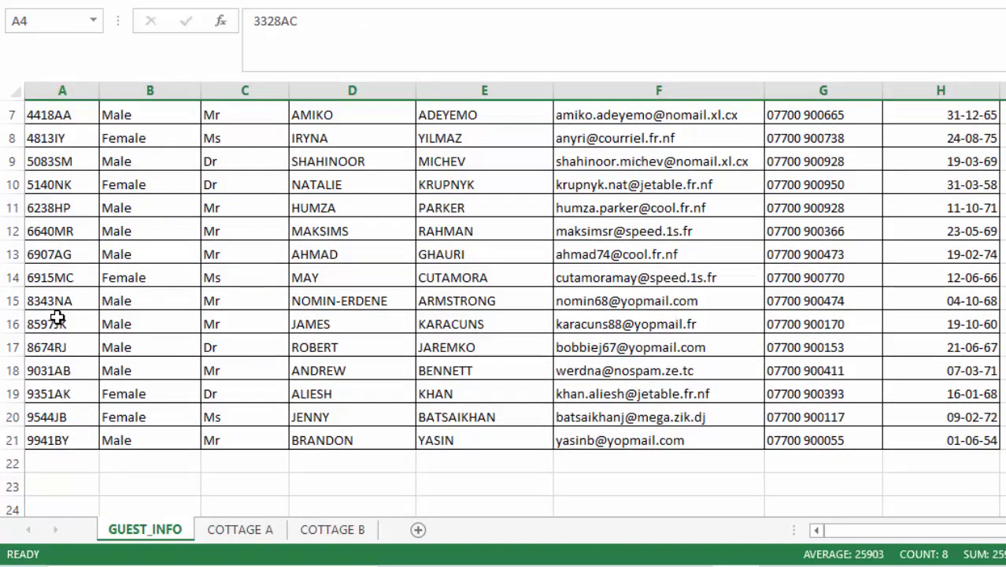
scroll(57, 307, "up", 1)
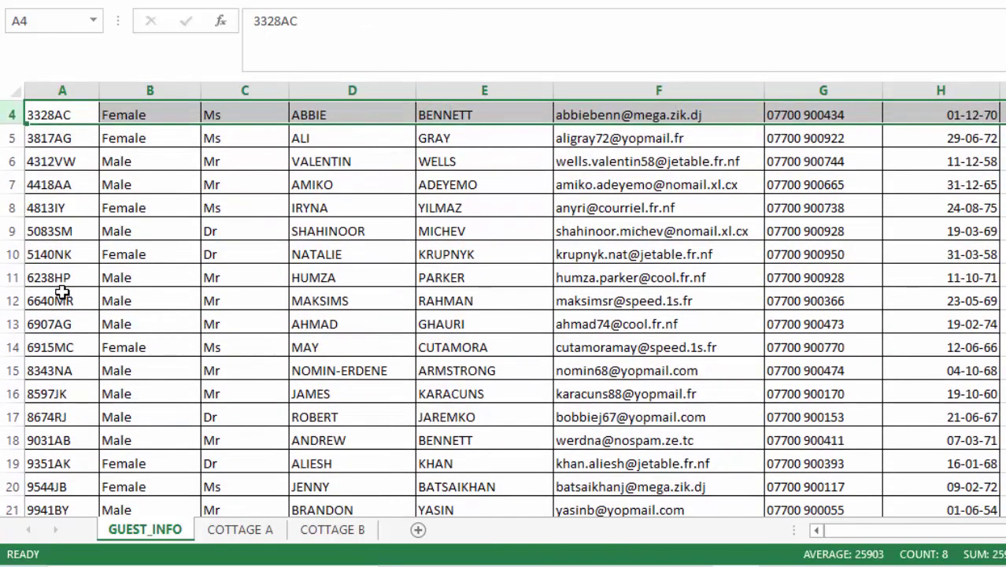
scroll(62, 295, "up", 1)
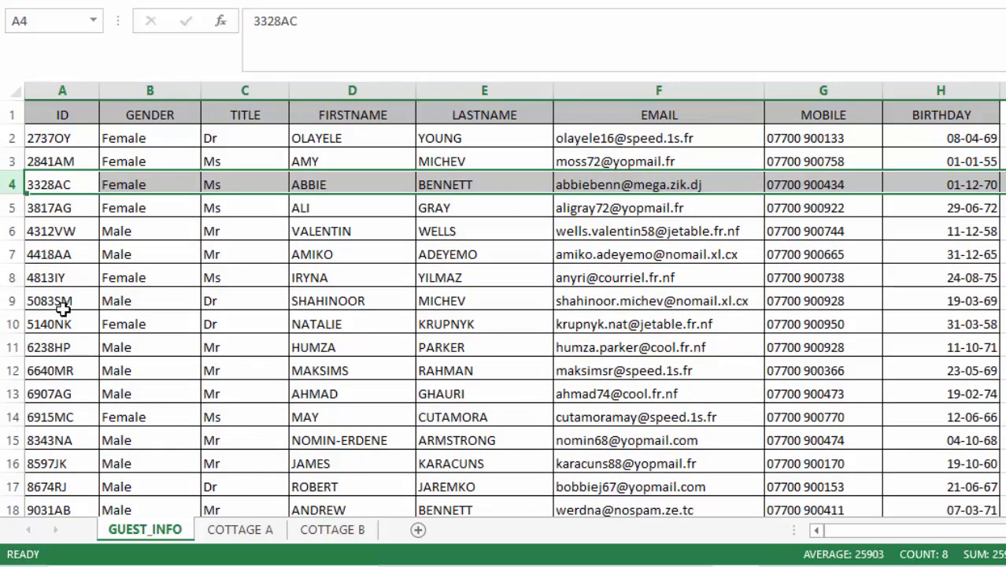
scroll(65, 329, "down", 1)
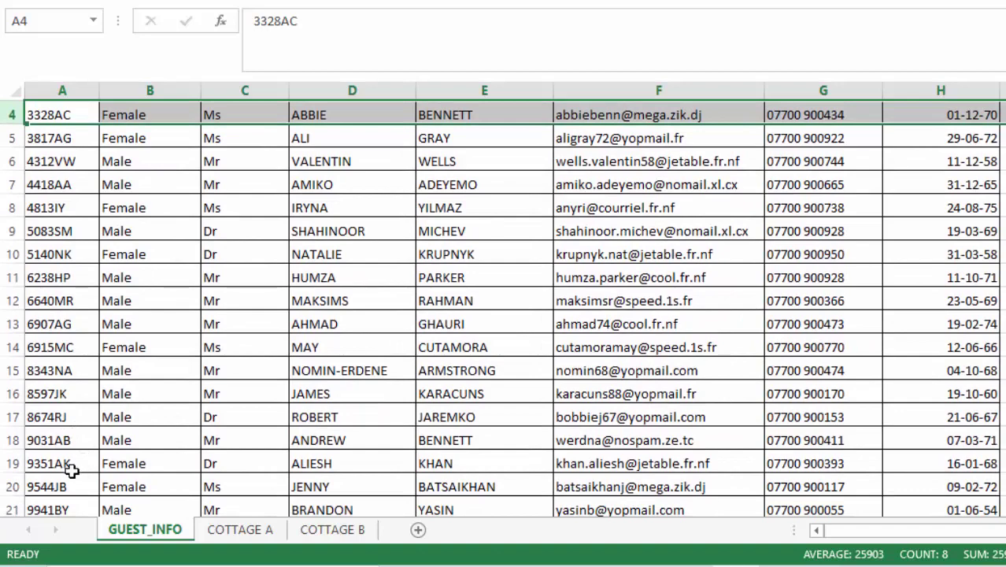
left_click(9, 463)
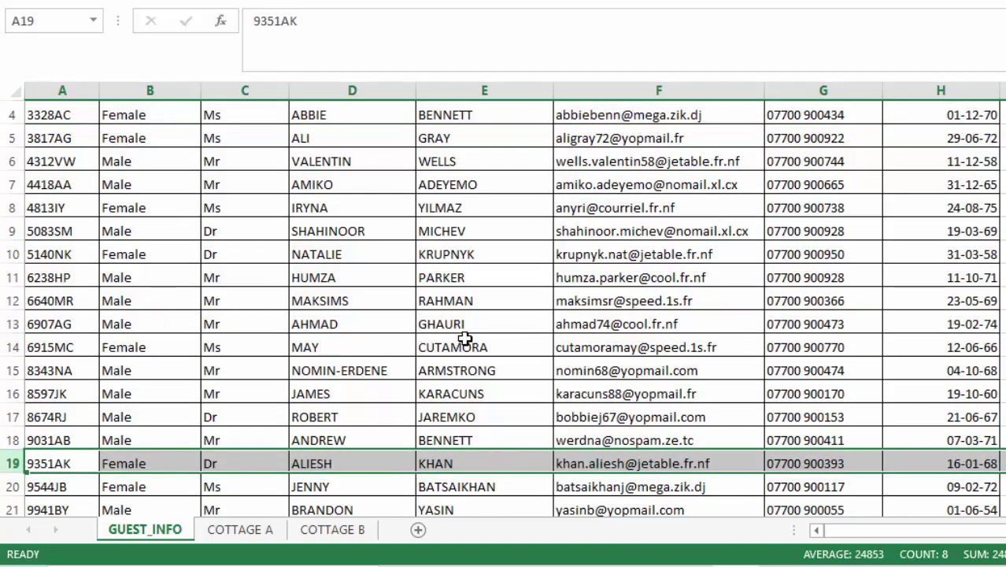
scroll(463, 338, "up", 1)
scroll(463, 342, "down", 1)
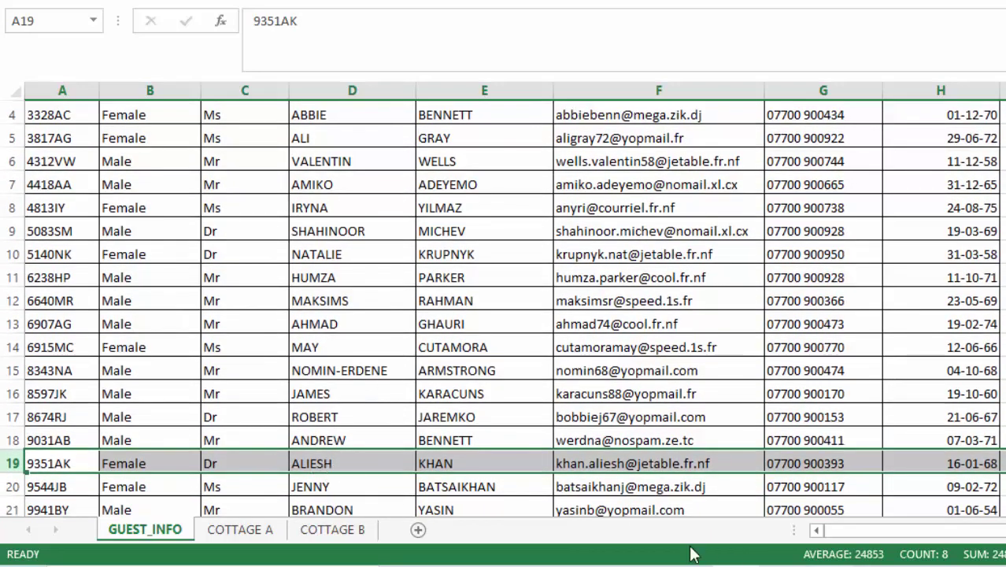
- Check the first name in D8 of COTTAGE A against the matching guest ID in row 15 of GUEST_INFO
left_click(228, 535)
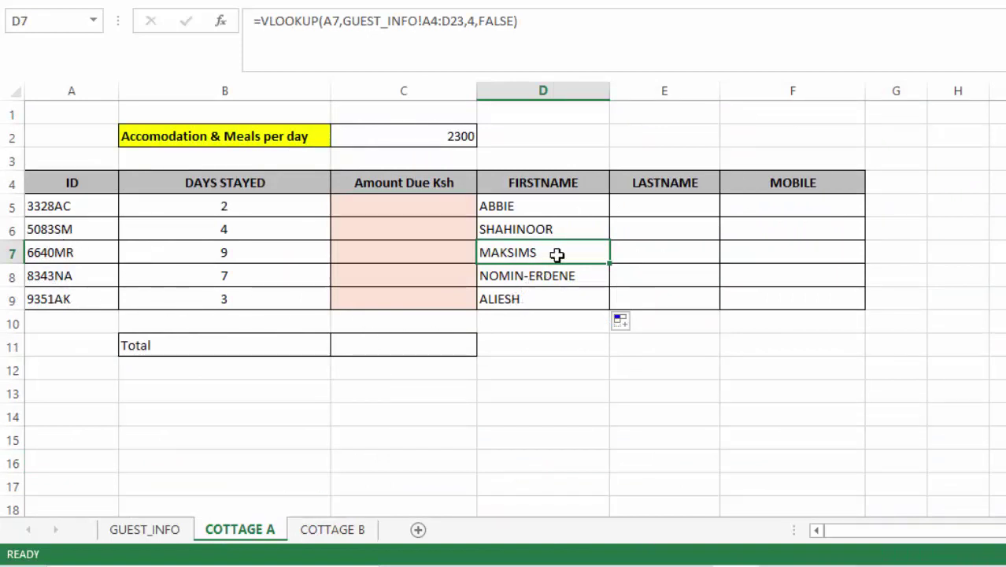
left_click(505, 272)
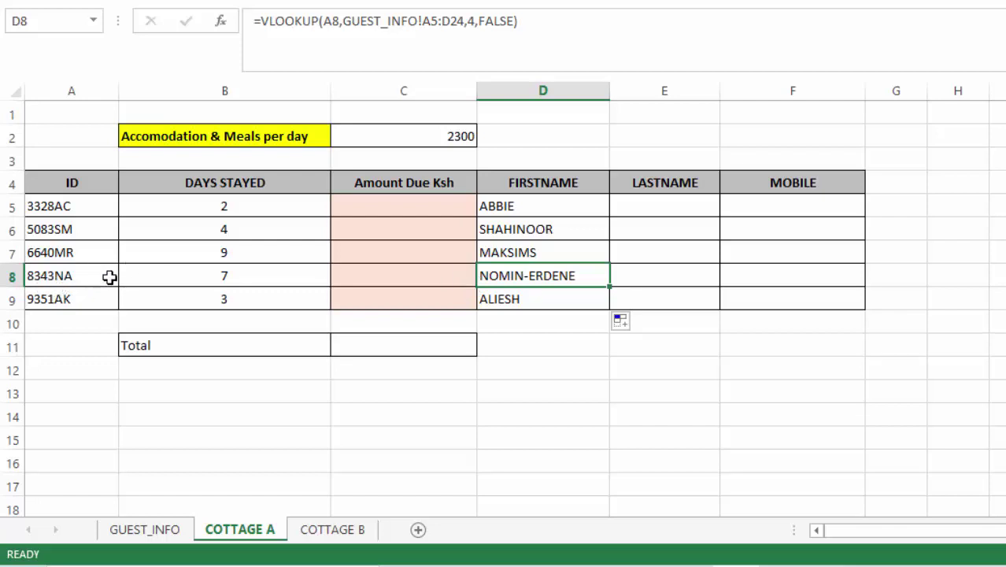
left_click(144, 529)
scroll(63, 377, "down", 1)
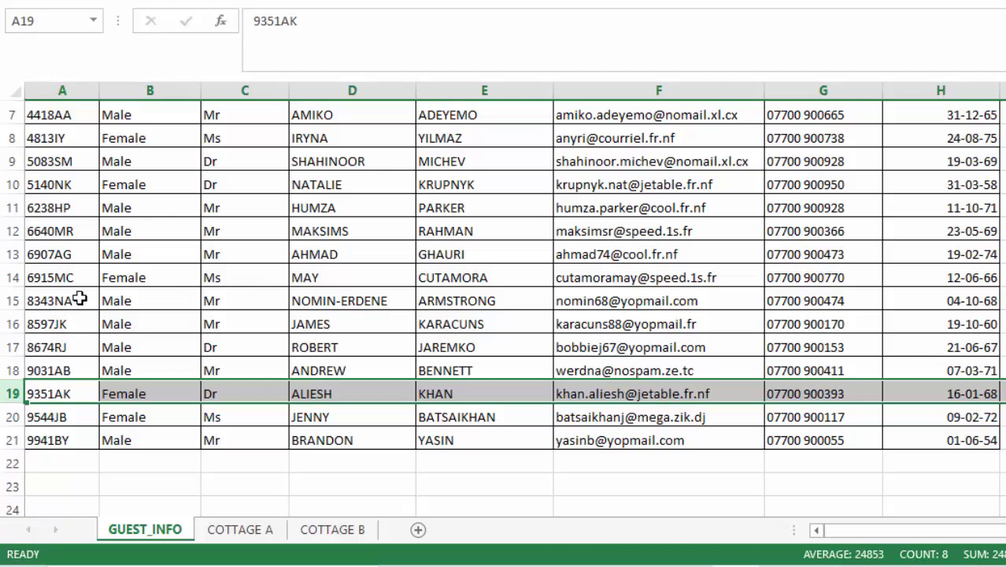
left_click(39, 300)
left_click(11, 300)
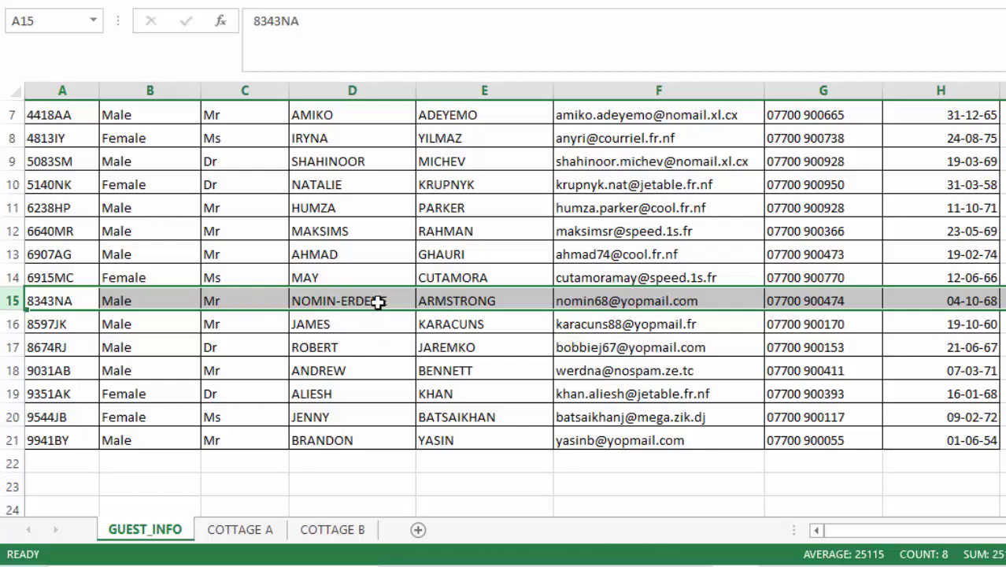
- Start a VLOOKUP formula in the LASTNAME cell E5 of COTTAGE A, using the guest ID in A5 as the lookup value
left_click(244, 532)
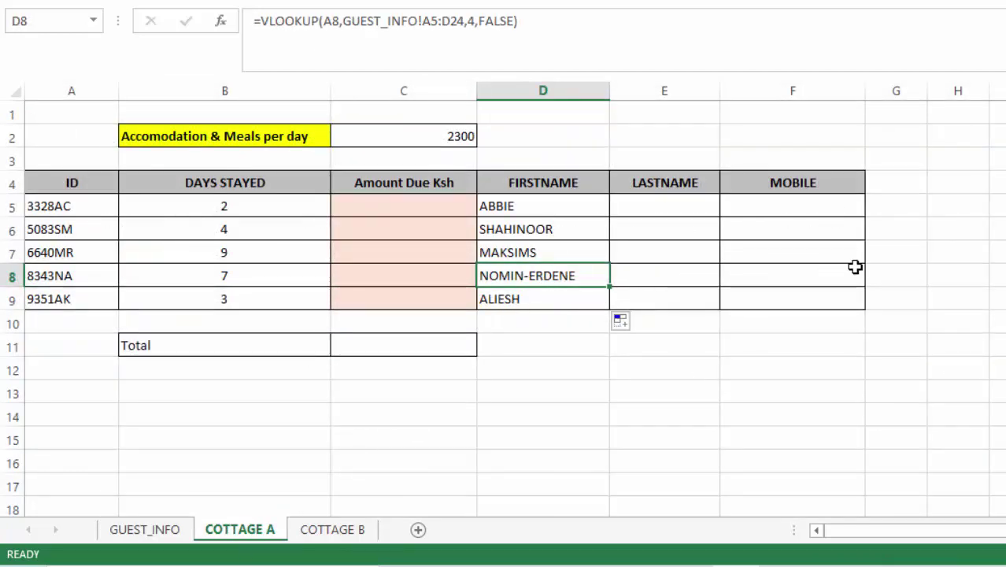
left_click(678, 206)
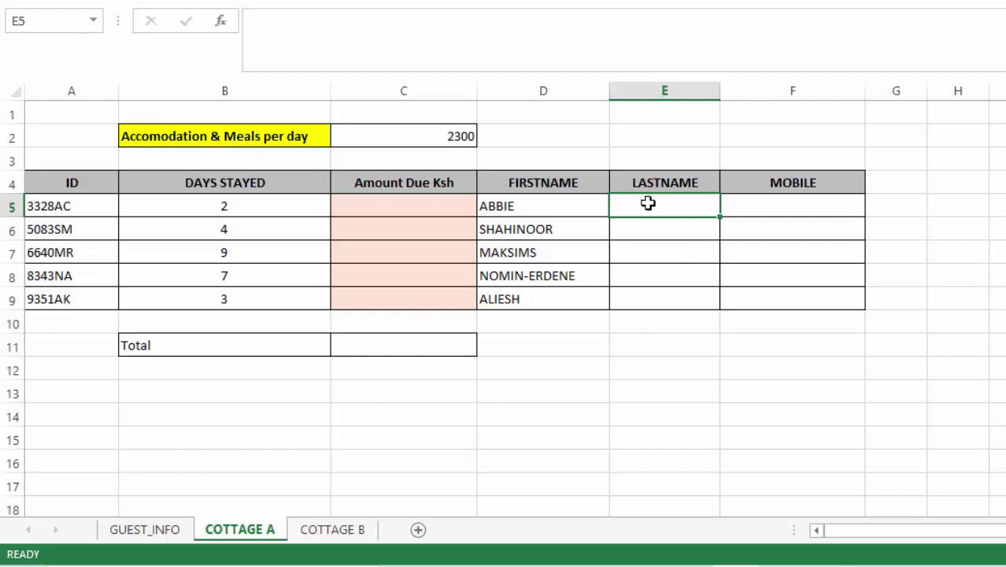
type("=VLOO")
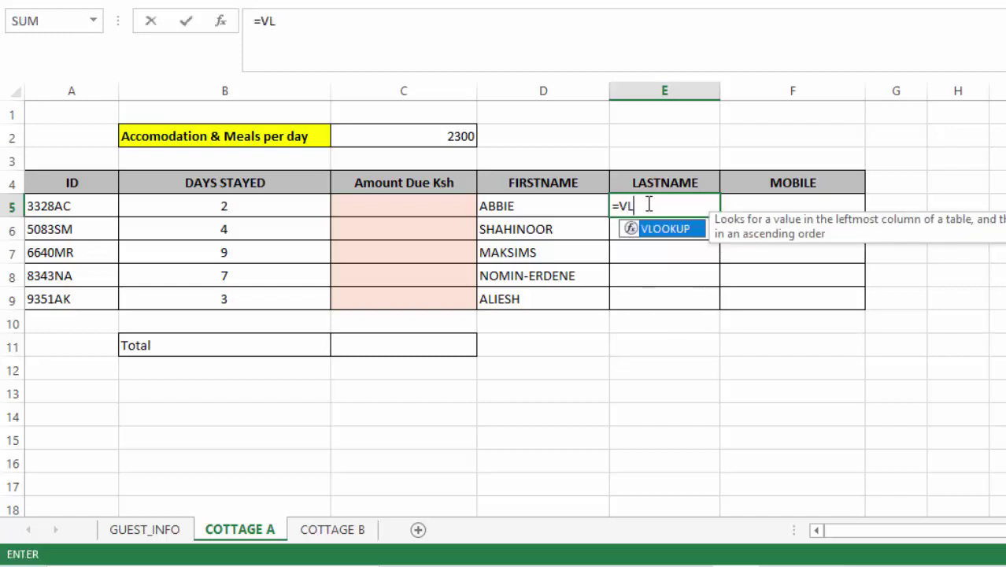
double_click(665, 230)
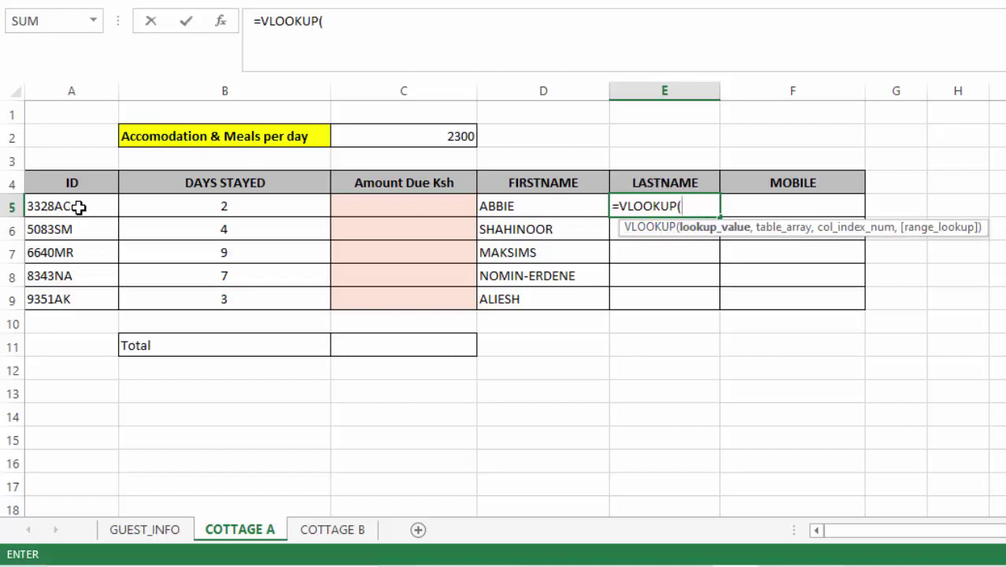
left_click(55, 206)
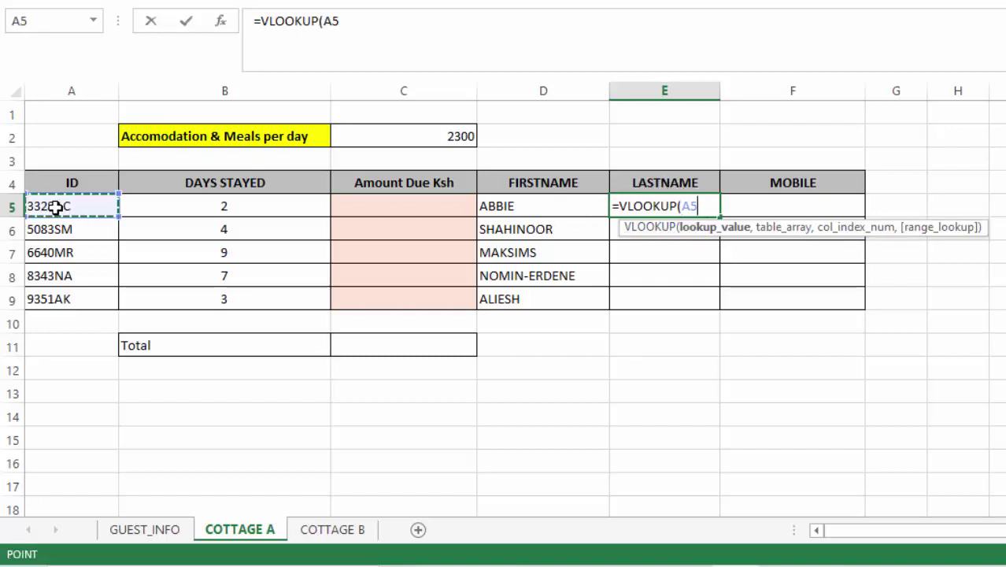
left_click(355, 18)
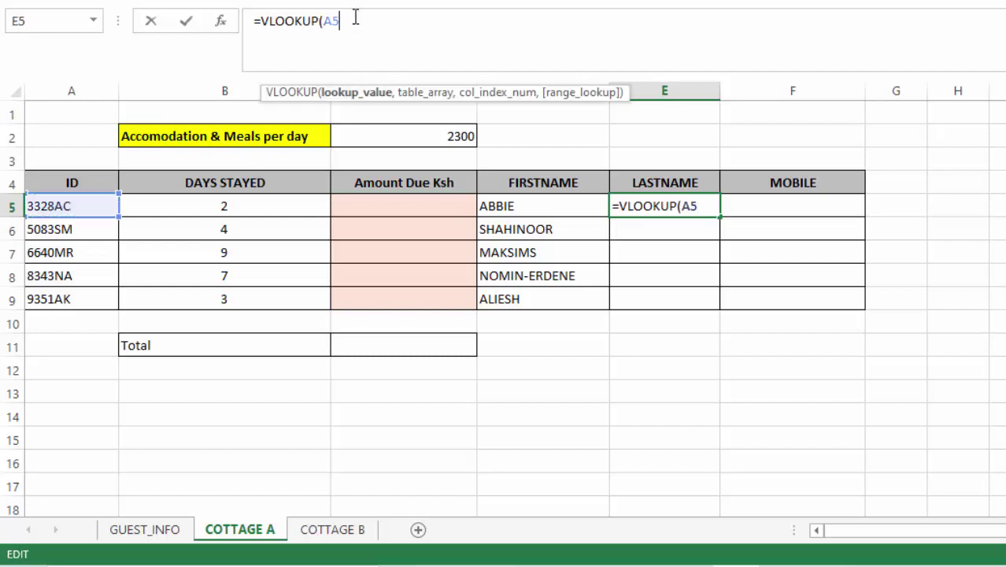
type(",")
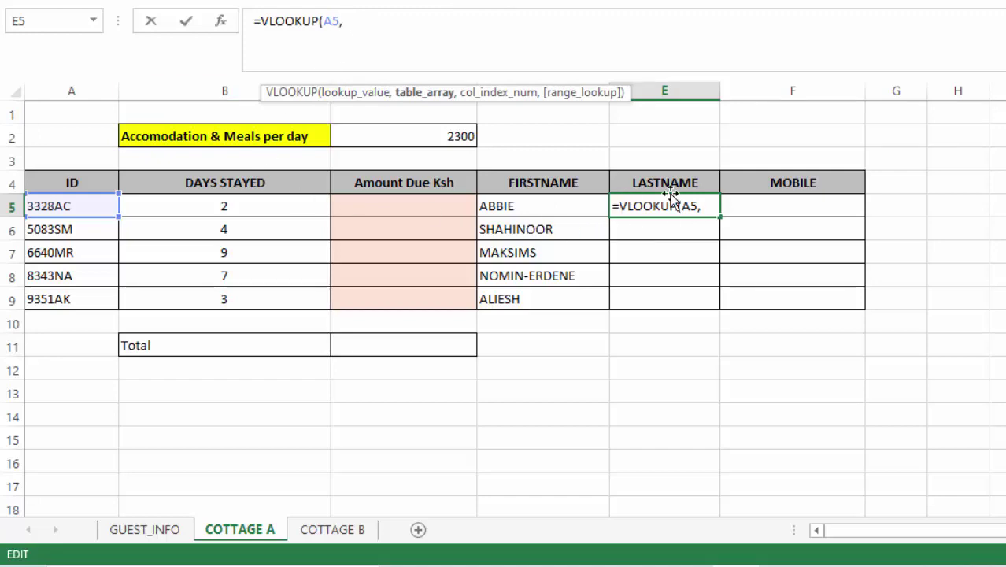
- Set the table array of the LASTNAME formula in E5 to A2:E21 on the GUEST_INFO sheet
left_click(149, 531)
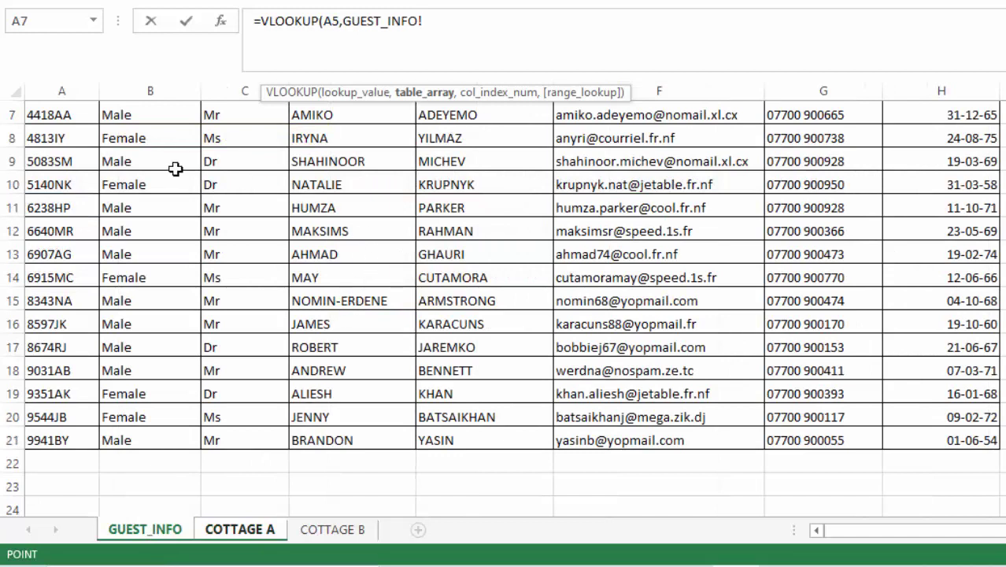
left_click(90, 162)
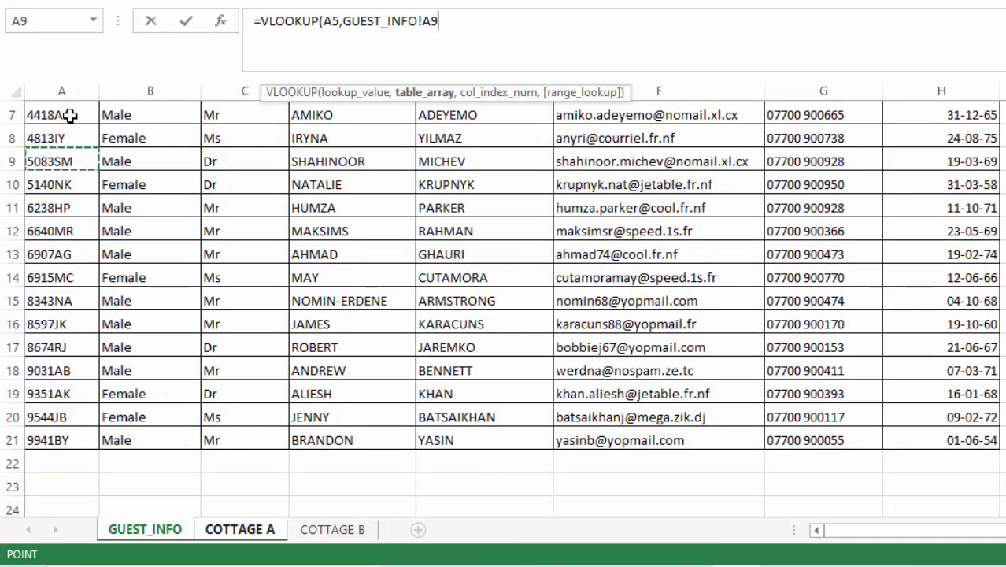
scroll(82, 146, "up", 2)
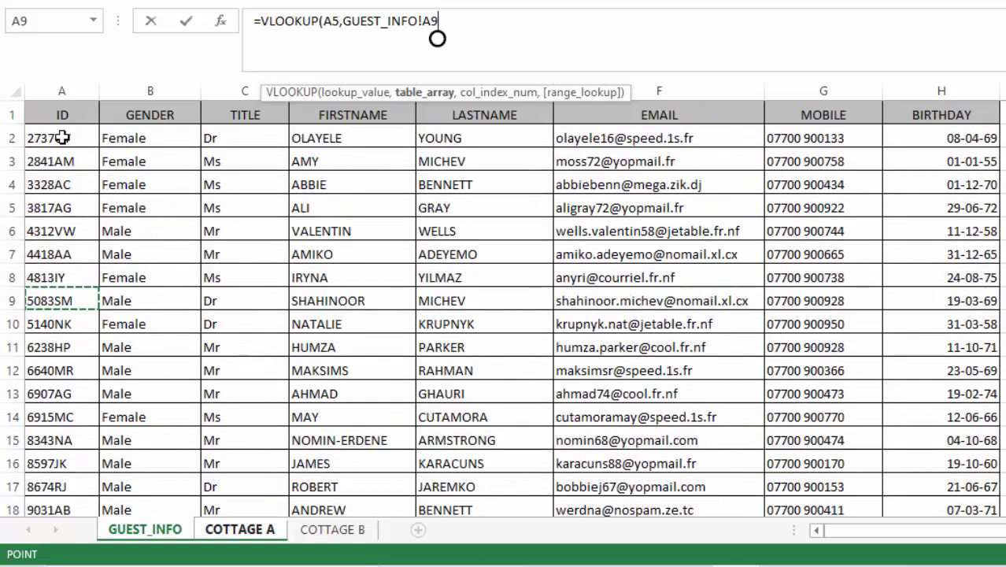
left_click(63, 138)
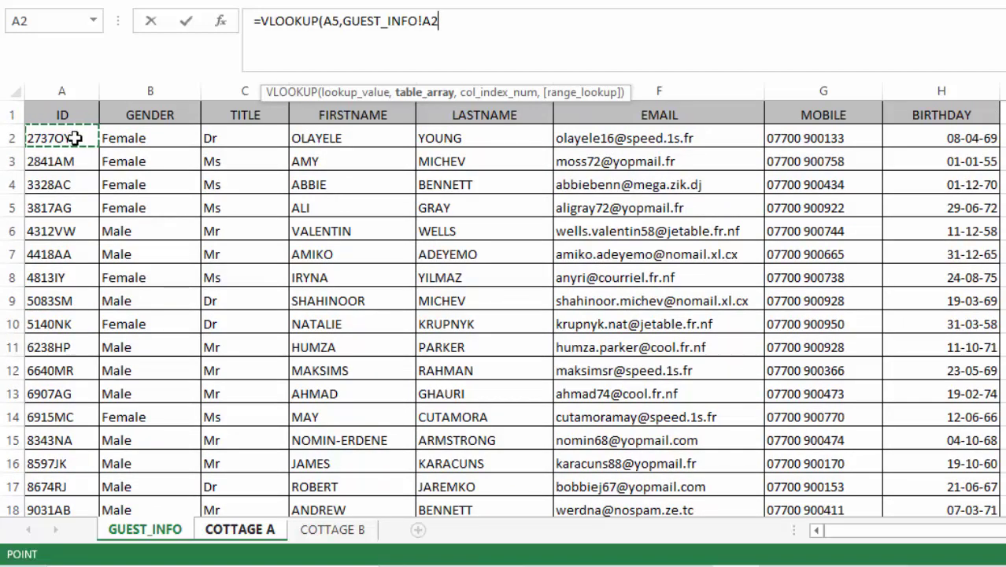
left_click_drag(79, 137, 520, 459)
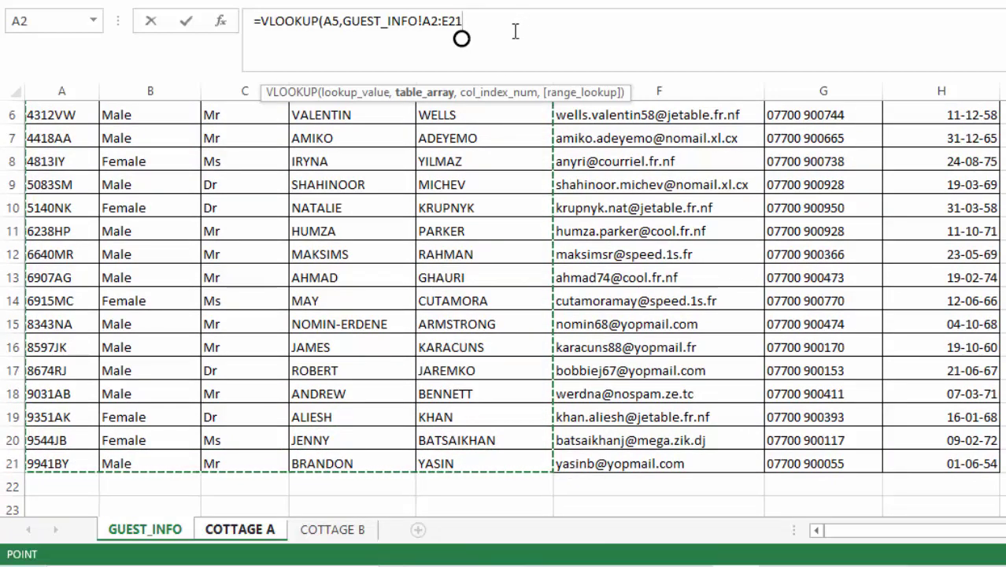
type(",")
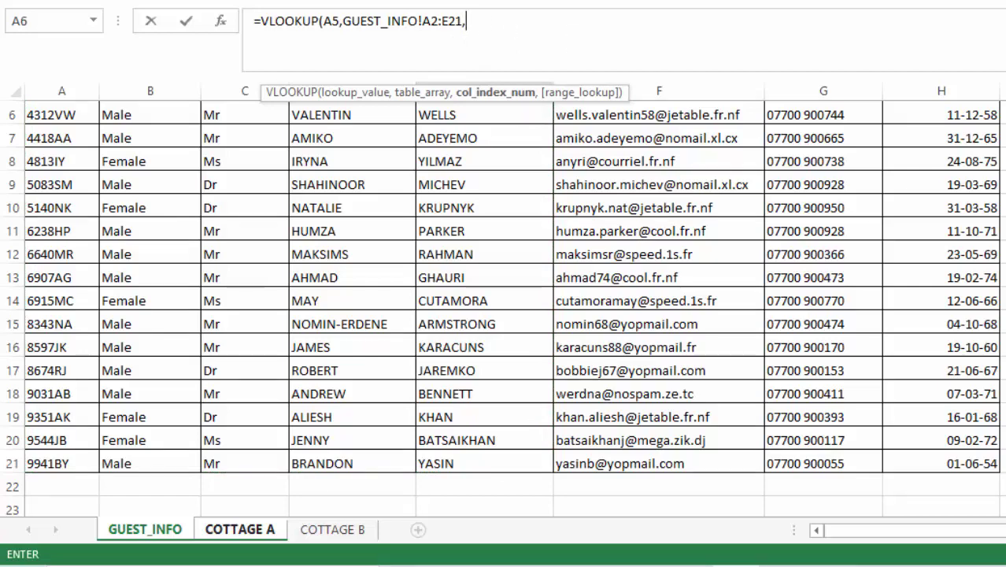
- Complete the E5 formula with column index 5 and FALSE for an exact match
scroll(519, 293, "up", 2)
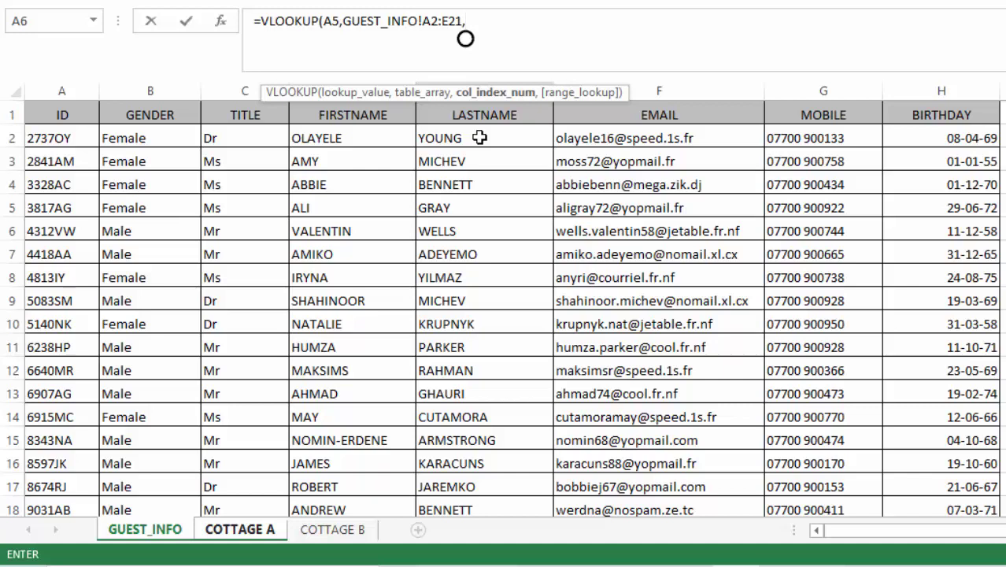
type("5,")
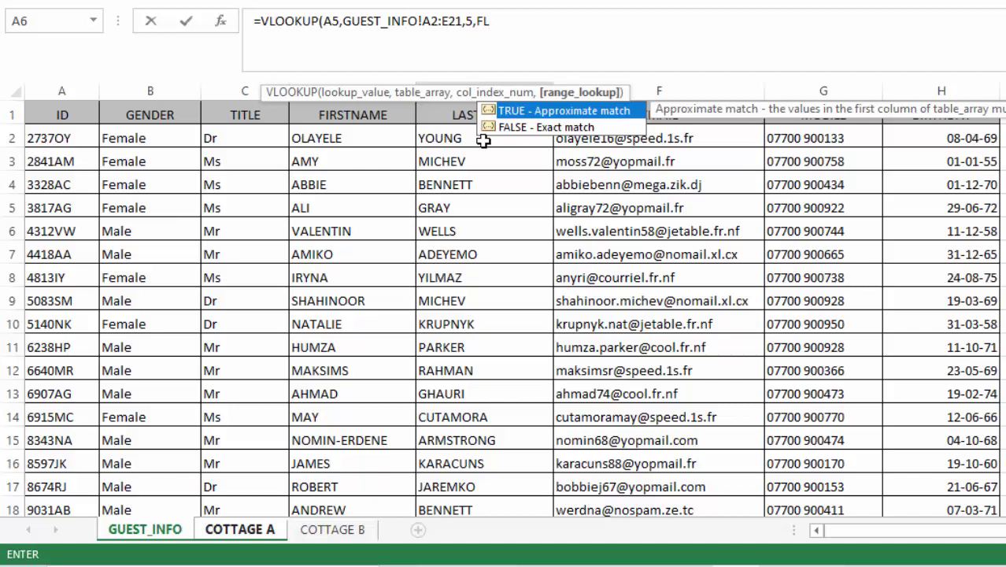
type("FAL")
double_click(533, 131)
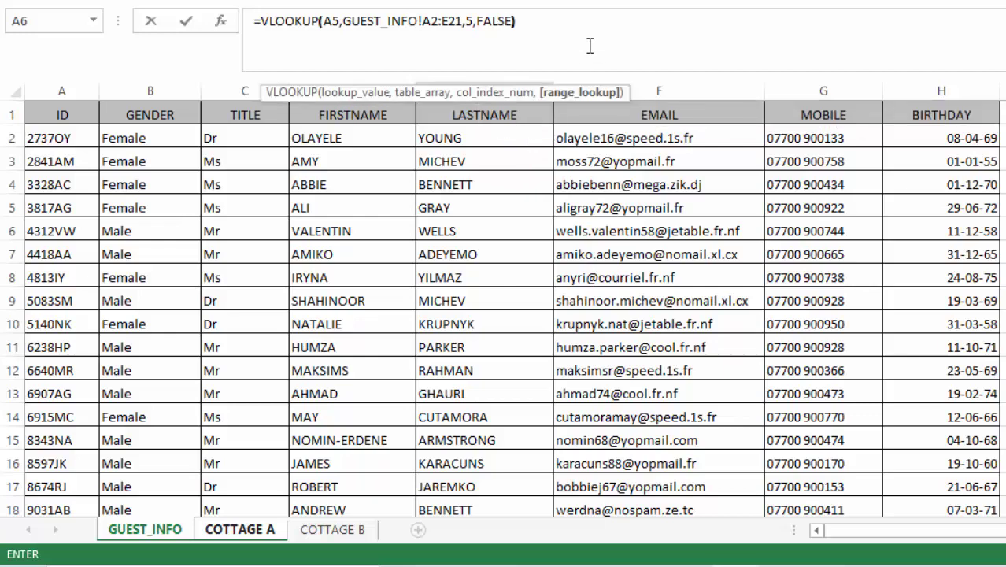
key("Return")
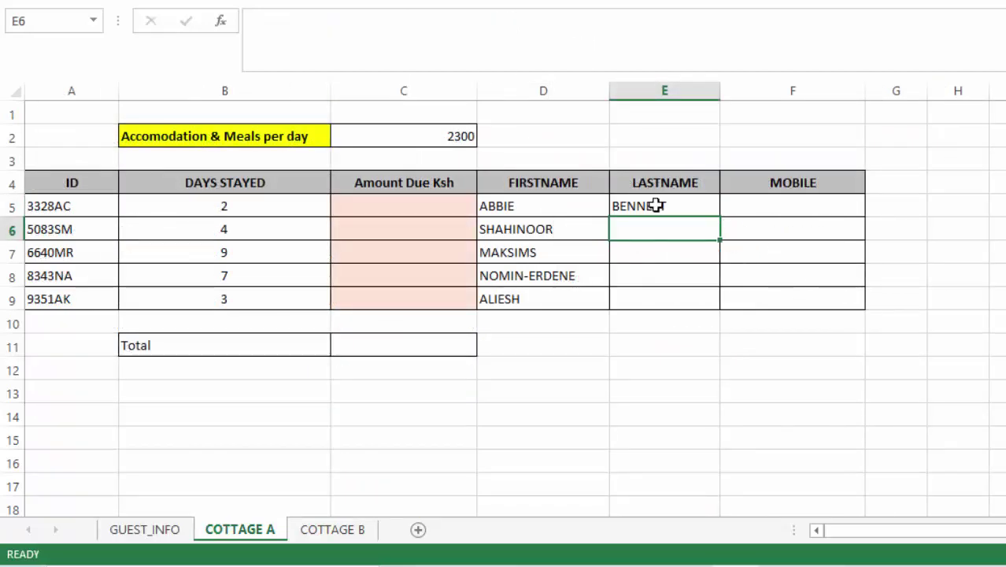
- Fill the LASTNAME formula from E5 down to E9 on COTTAGE A
left_click(657, 205)
left_click_drag(719, 215, 713, 312)
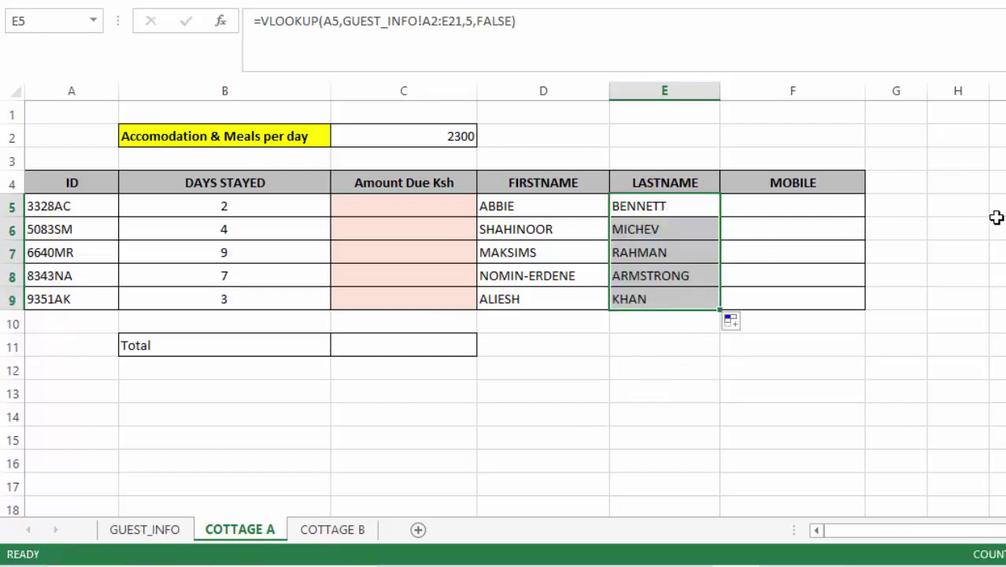
left_click(822, 270)
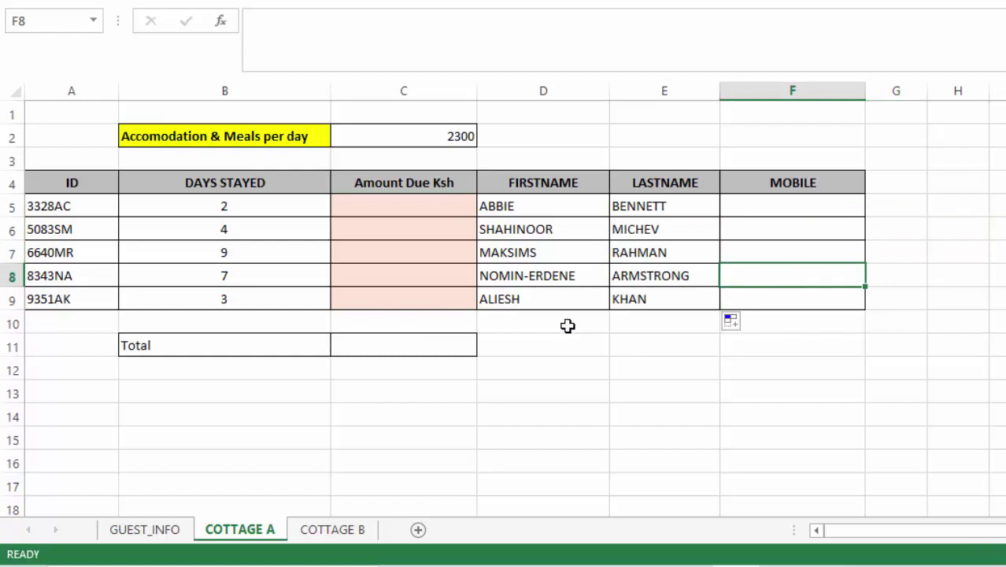
- Start a VLOOKUP formula in the MOBILE cell F5, using the guest ID in A5 as the lookup value
left_click(748, 204)
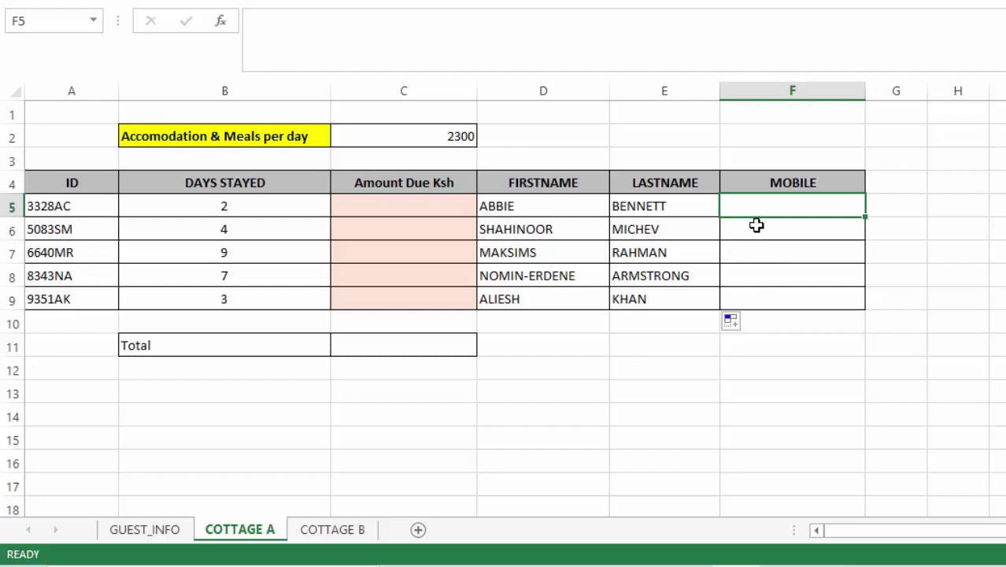
type("=VLOO")
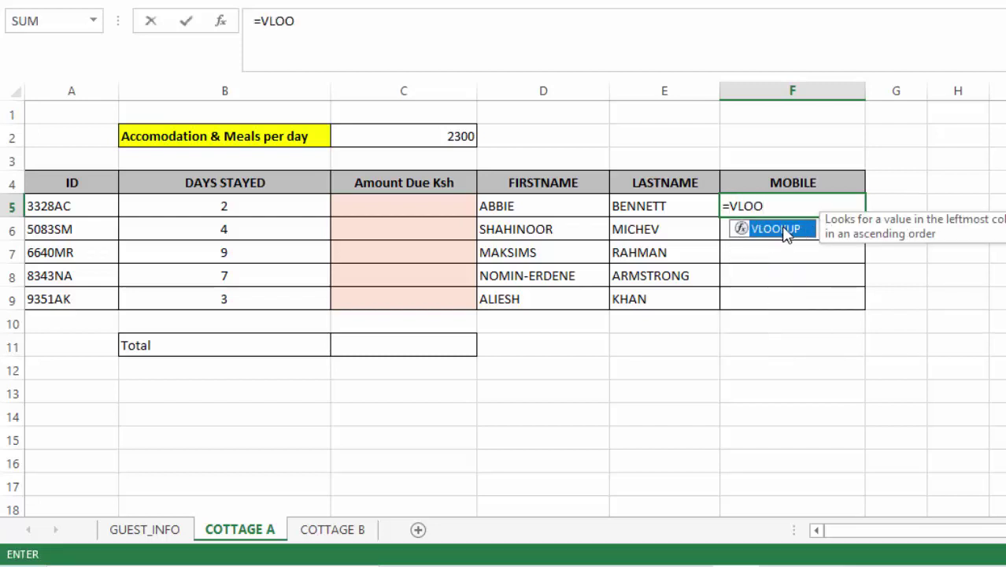
double_click(785, 228)
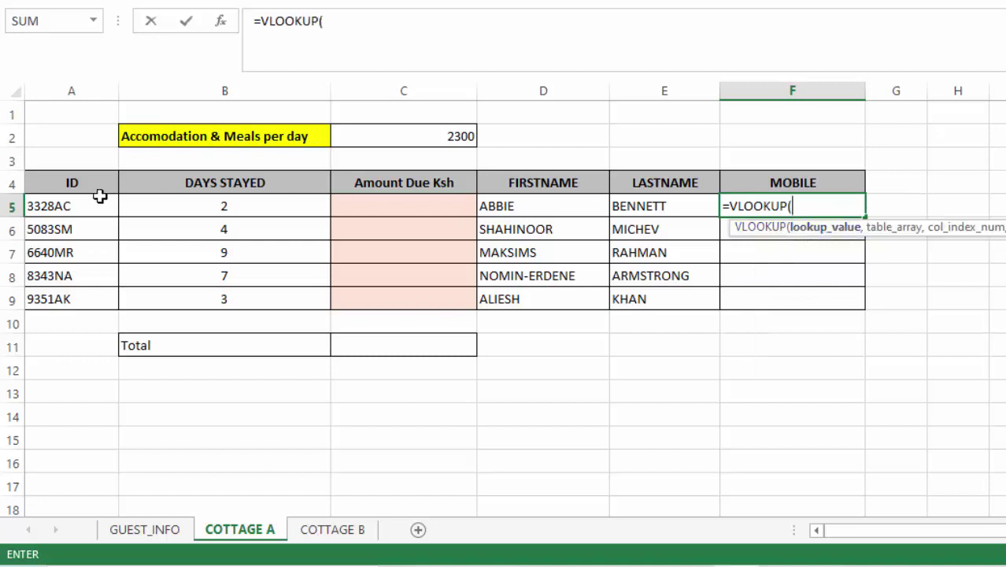
left_click(55, 206)
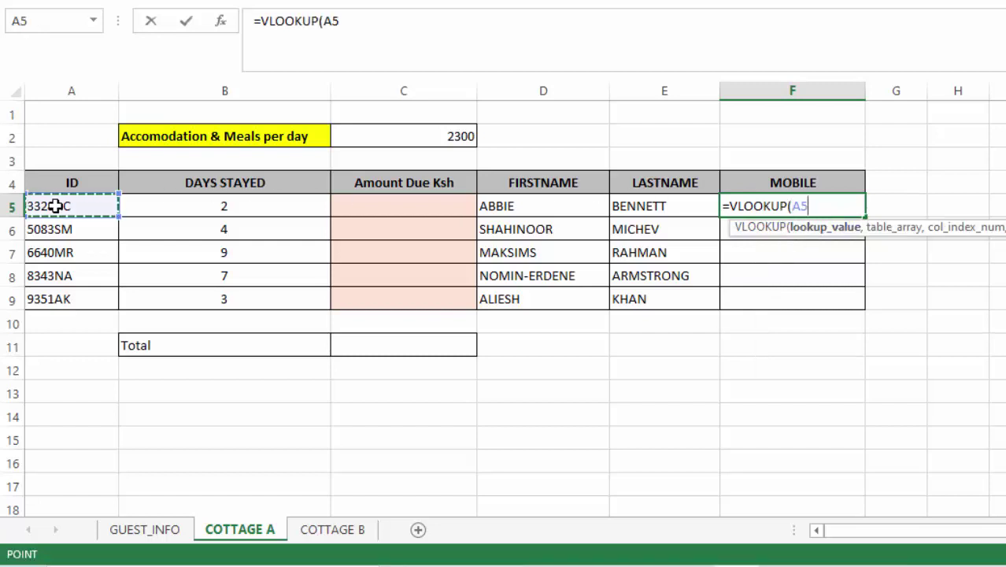
type(",")
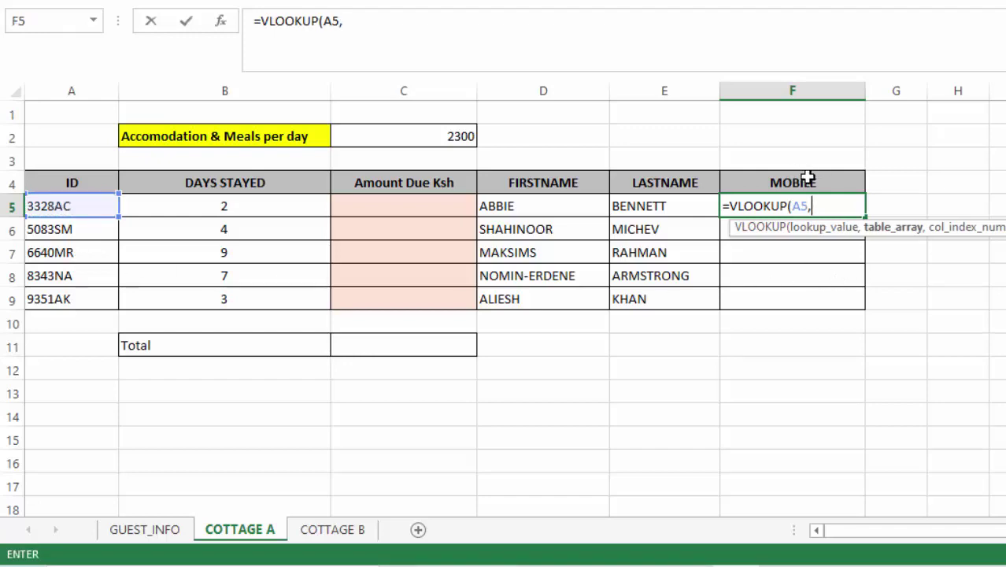
- Set the table array of the MOBILE formula in F5 to A2:G21 on the GUEST_INFO sheet
left_click(138, 534)
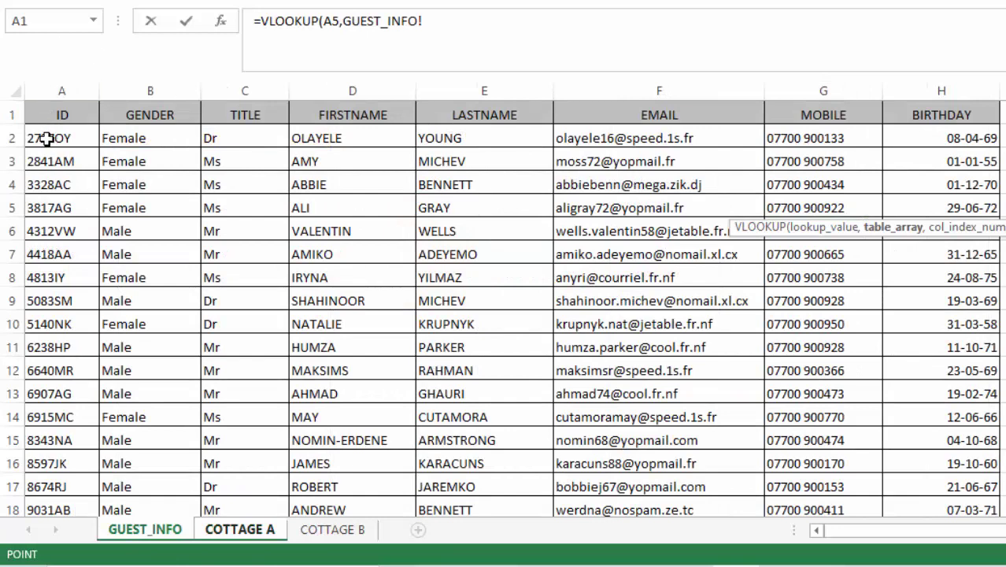
left_click_drag(47, 139, 432, 148)
left_click_drag(645, 137, 872, 451)
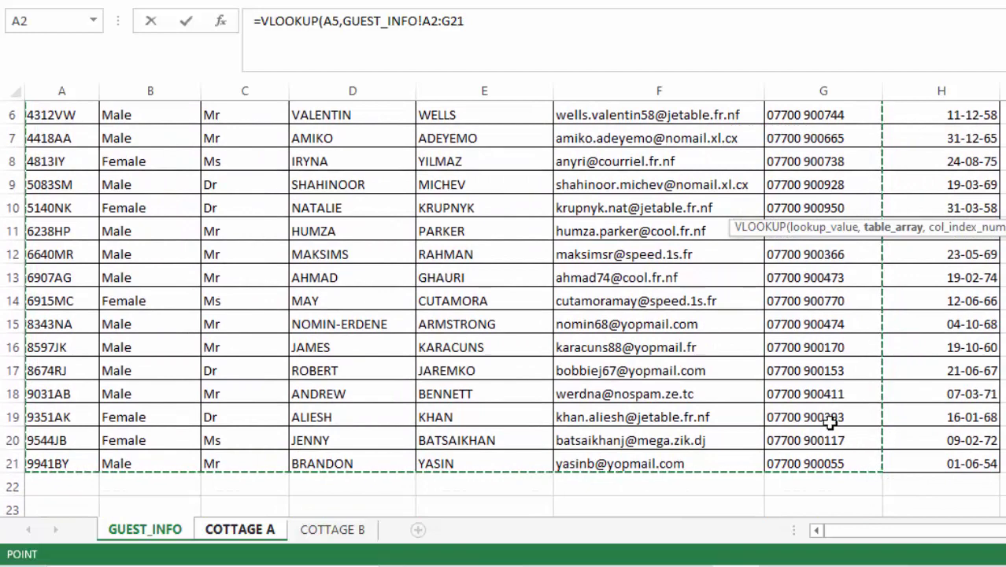
left_click(474, 20)
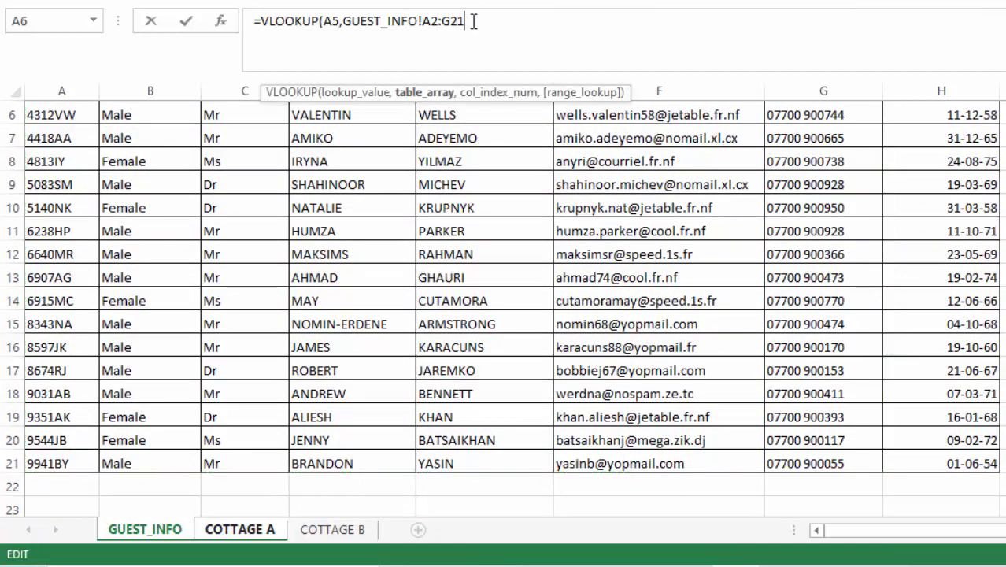
type(",")
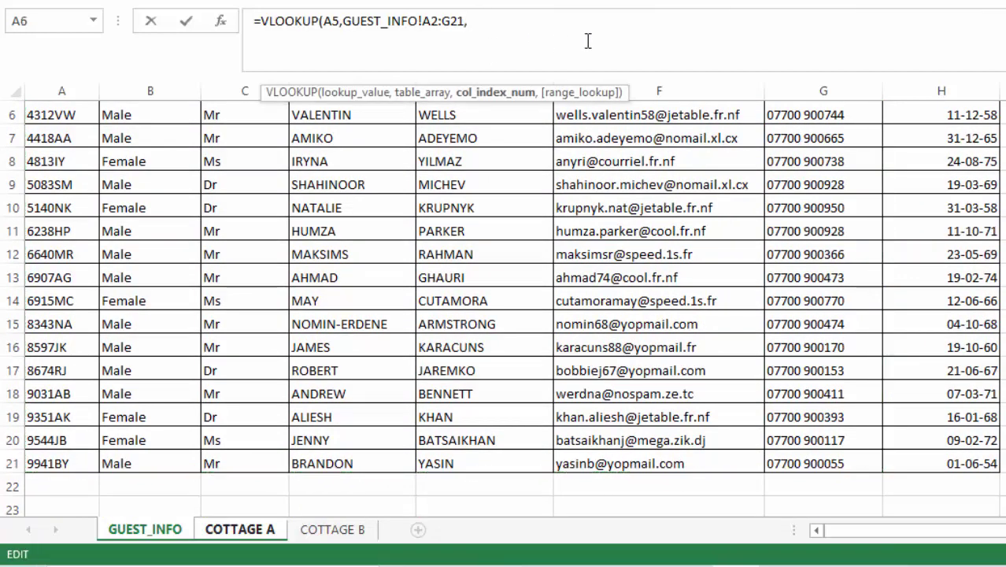
- Complete the F5 formula with column index 7 and FALSE for an exact match
scroll(468, 39, "up", 2)
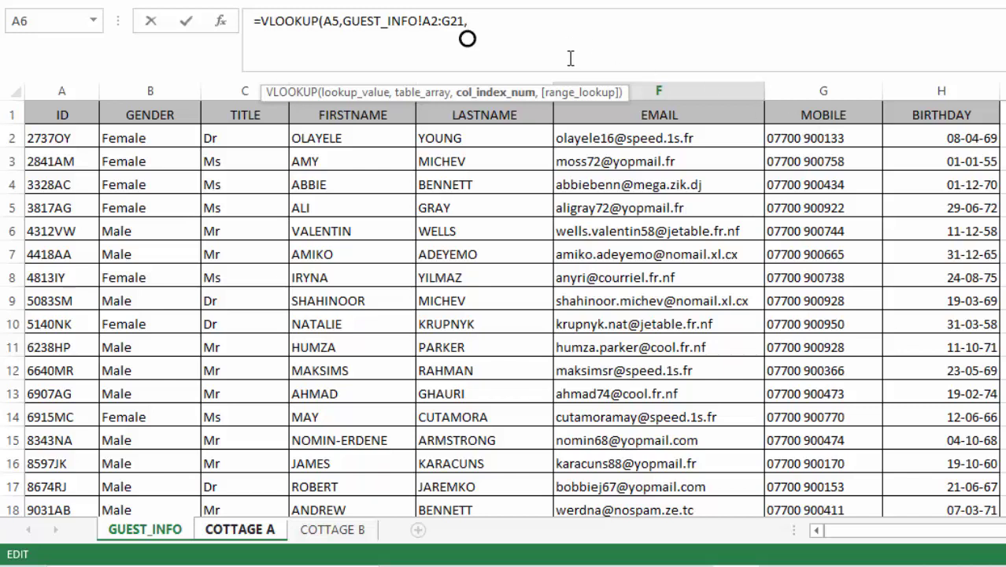
type("7,")
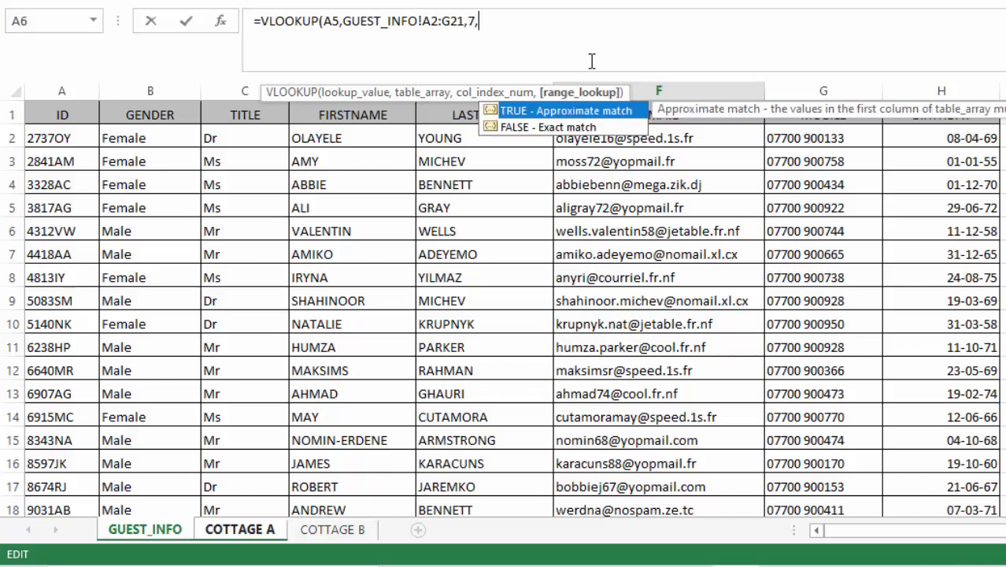
type("FLA")
key("BackSpace")
key("BackSpace")
key("BackSpace")
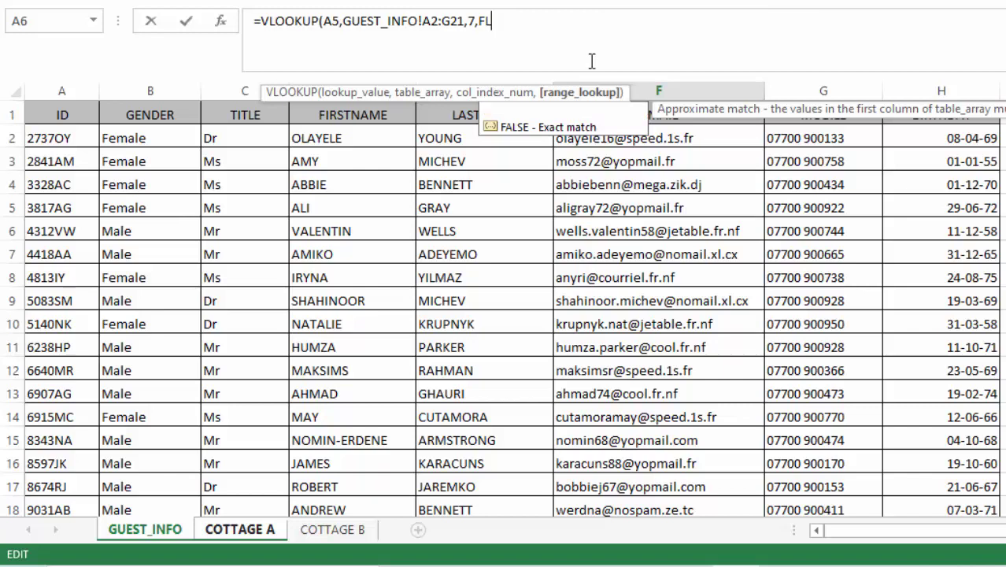
type("FALSE")
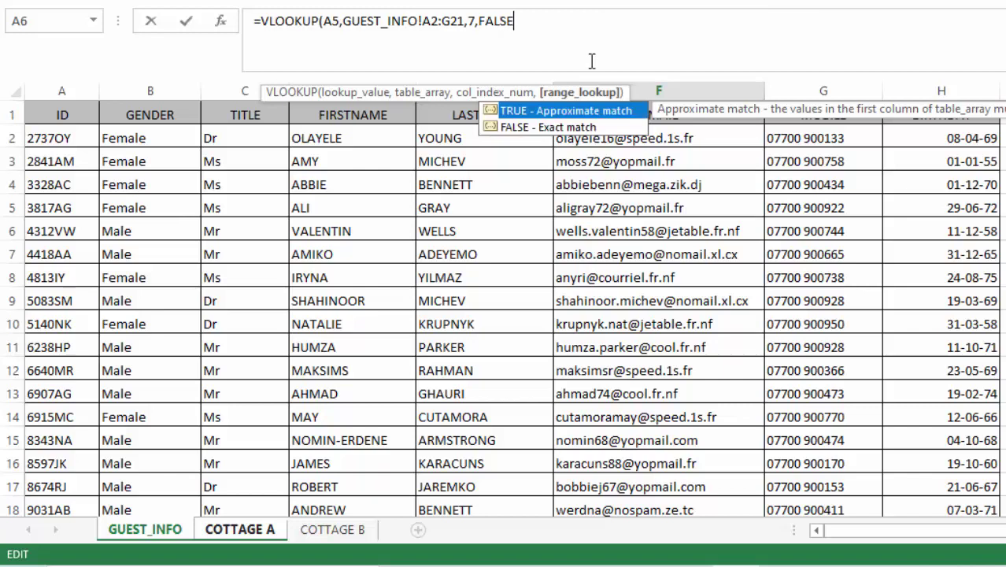
type(")")
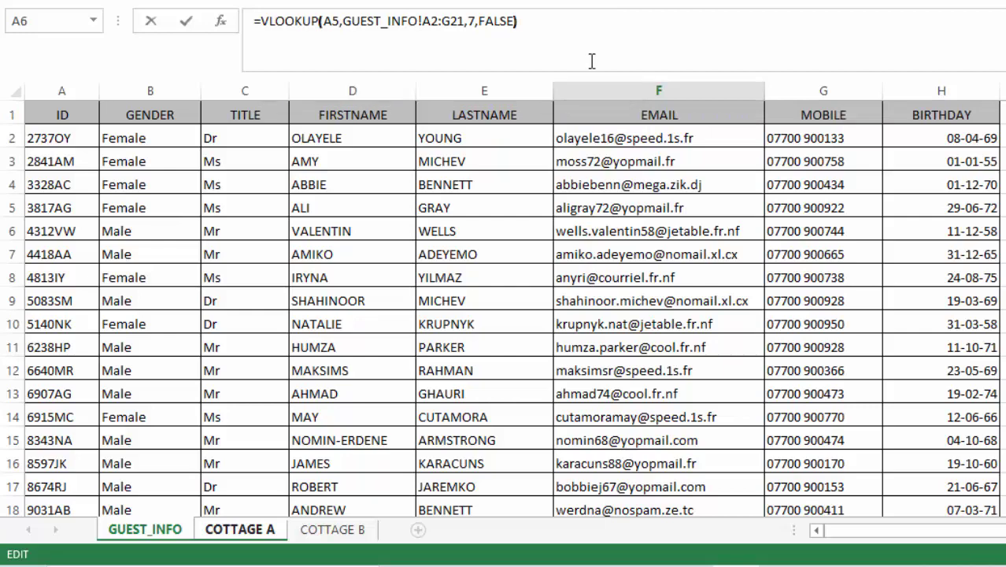
key("Return")
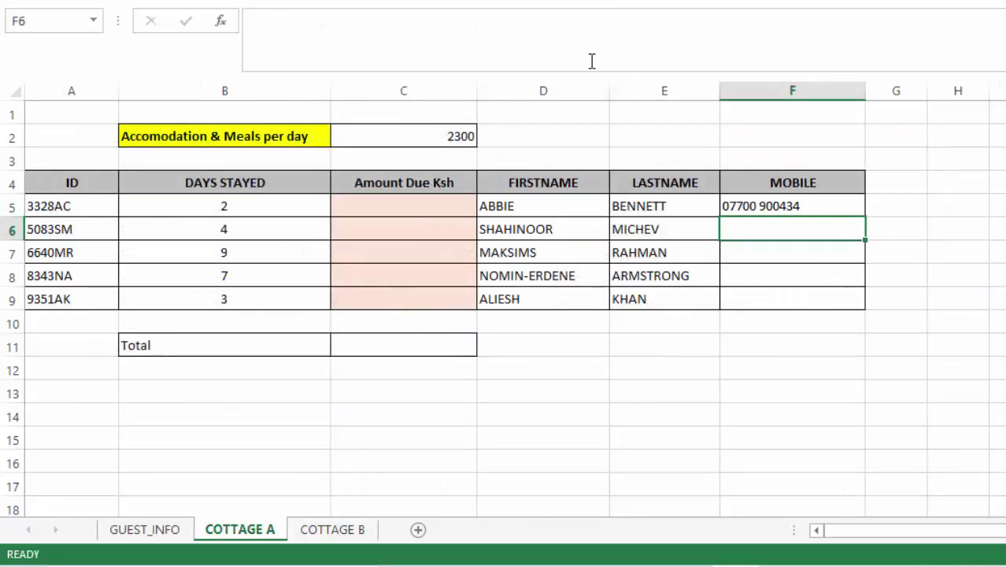
- Fill the MOBILE formula from F5 down to F9 on COTTAGE A
left_click(767, 203)
left_click_drag(866, 216, 864, 311)
left_click(958, 229)
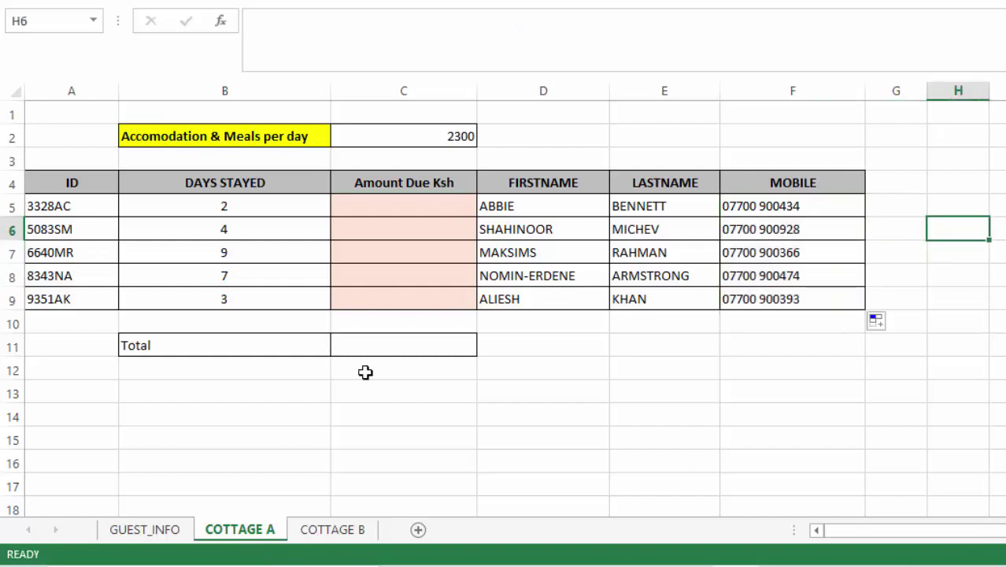
left_click(626, 361)
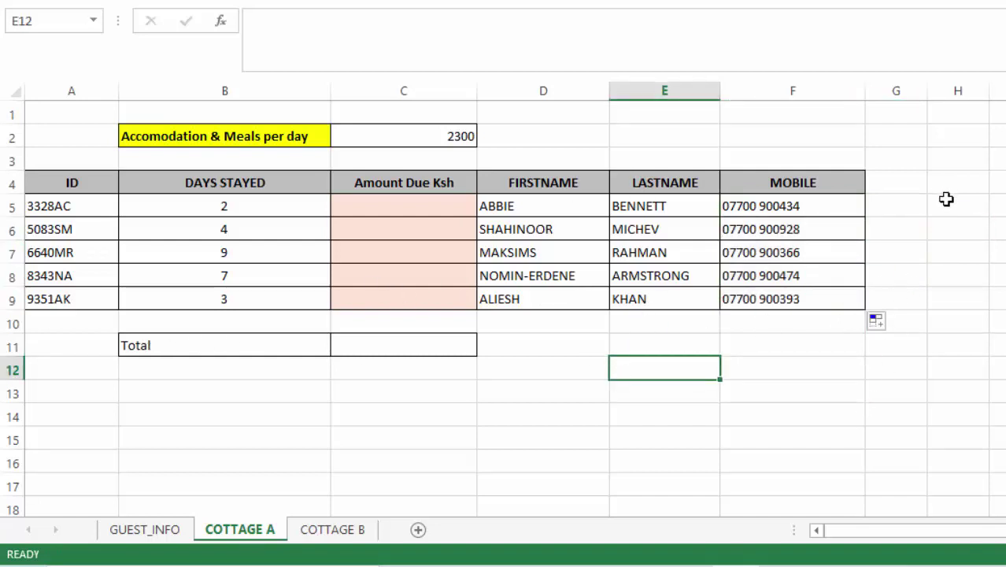
left_click(919, 203)
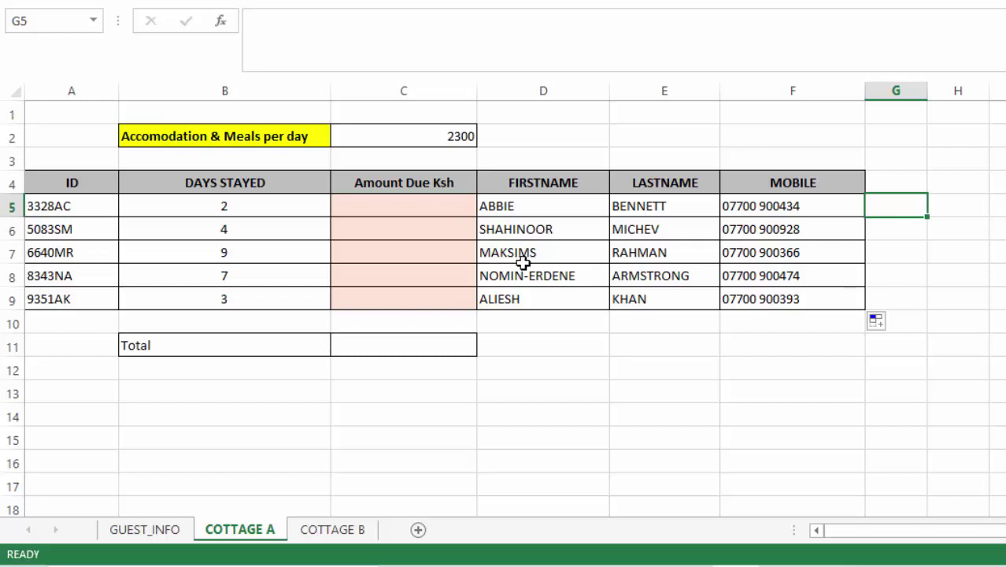
- Check the guest details in D7:F7 of COTTAGE A against the matching guest ID in row 12 of GUEST_INFO
left_click_drag(512, 254, 773, 250)
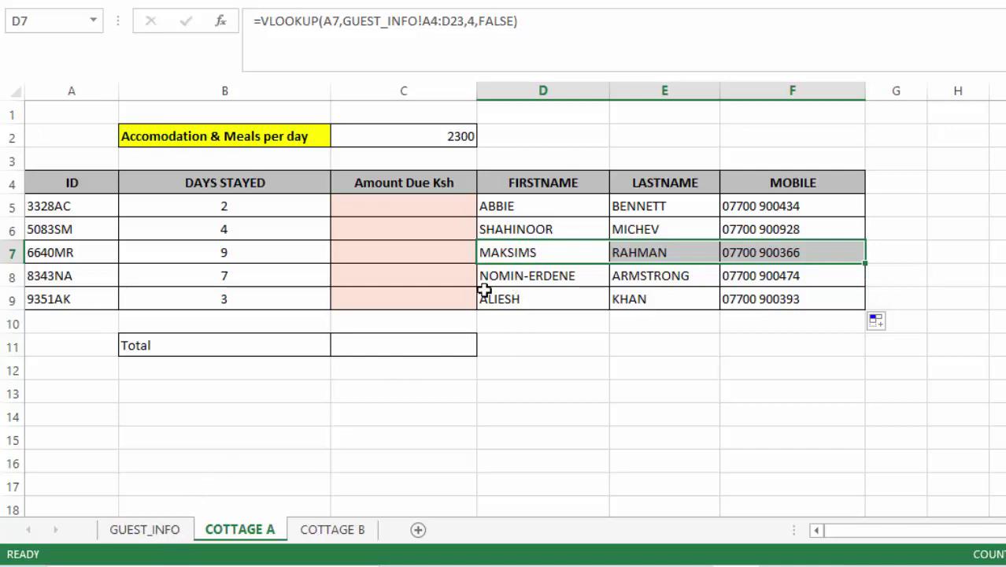
left_click(144, 532)
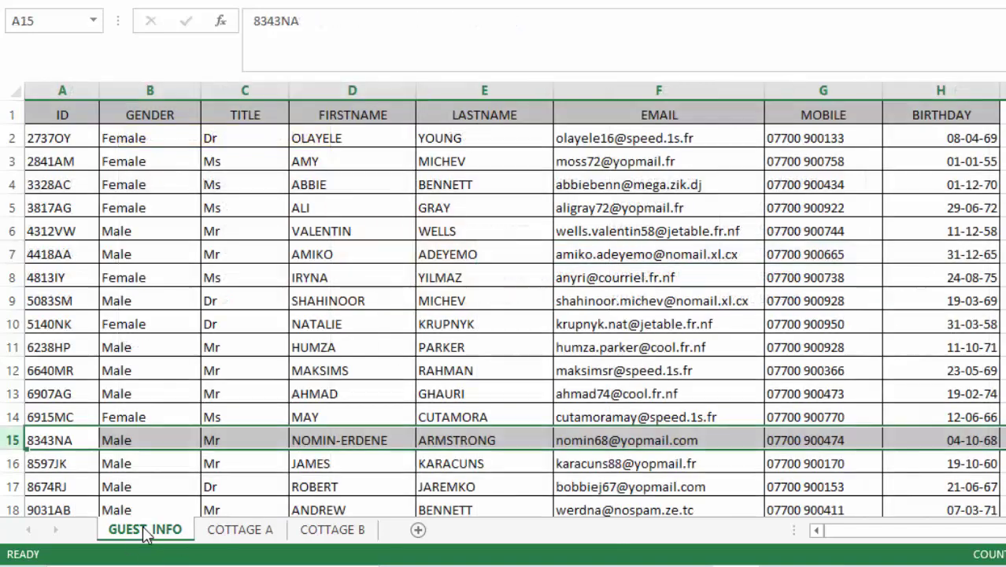
left_click(377, 206)
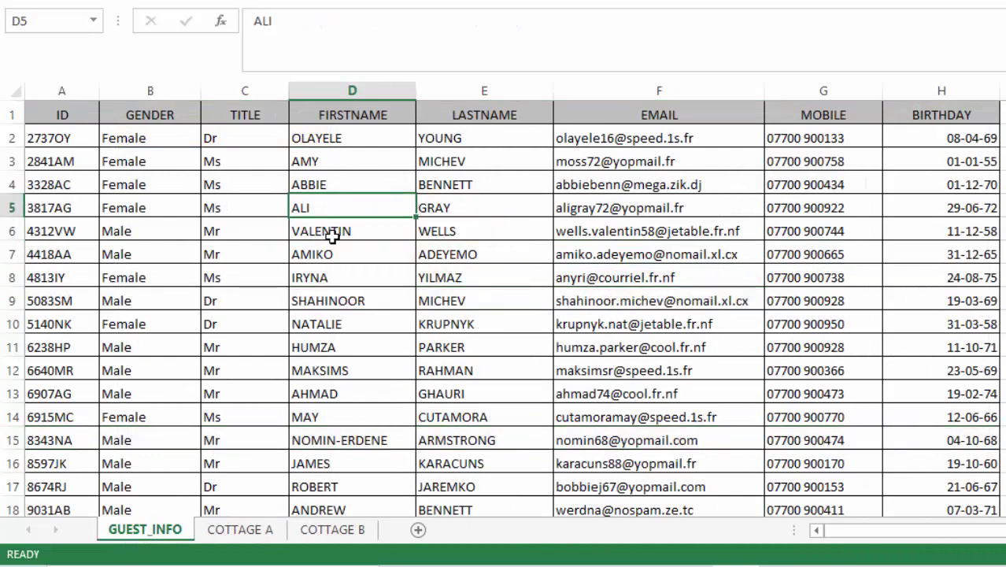
left_click(319, 373)
left_click(12, 369)
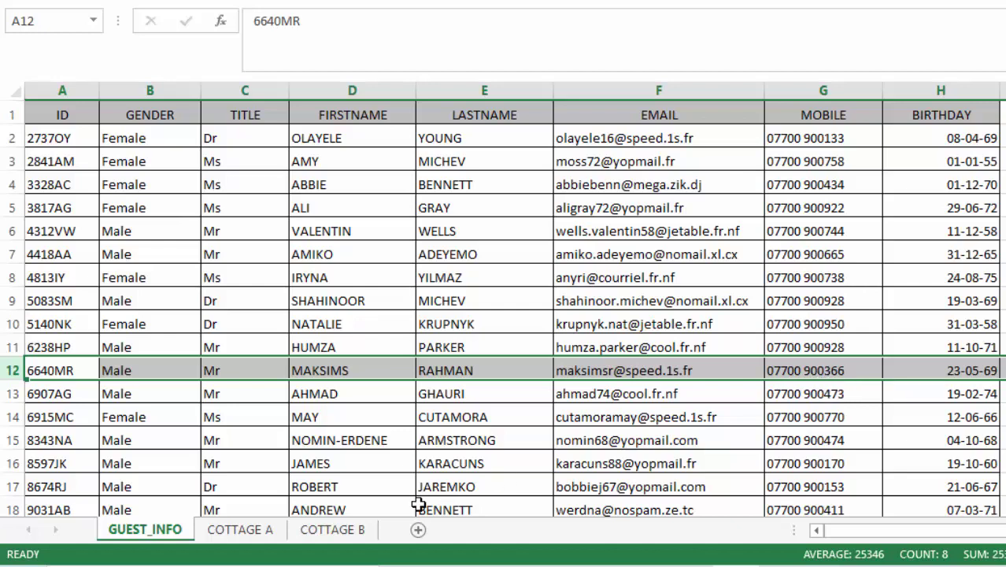
left_click(268, 528)
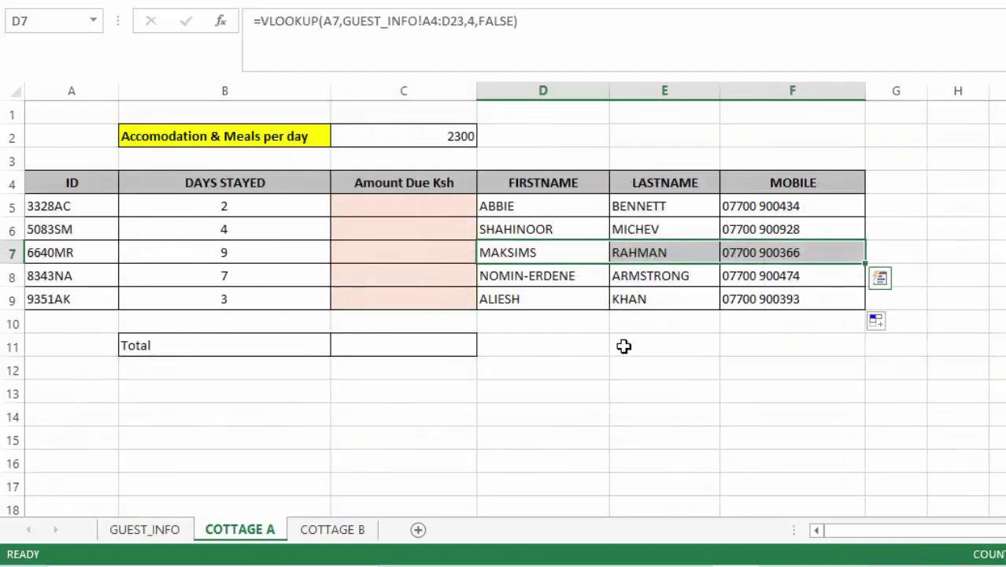
left_click(811, 253)
left_click(932, 231)
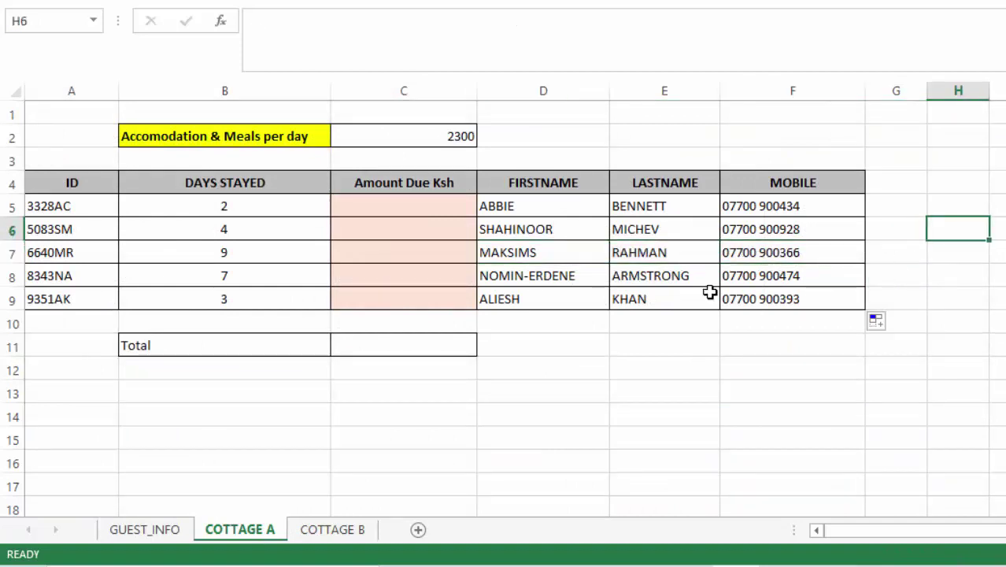
key("Right")
key("Up")
key("Up")
key("Up")
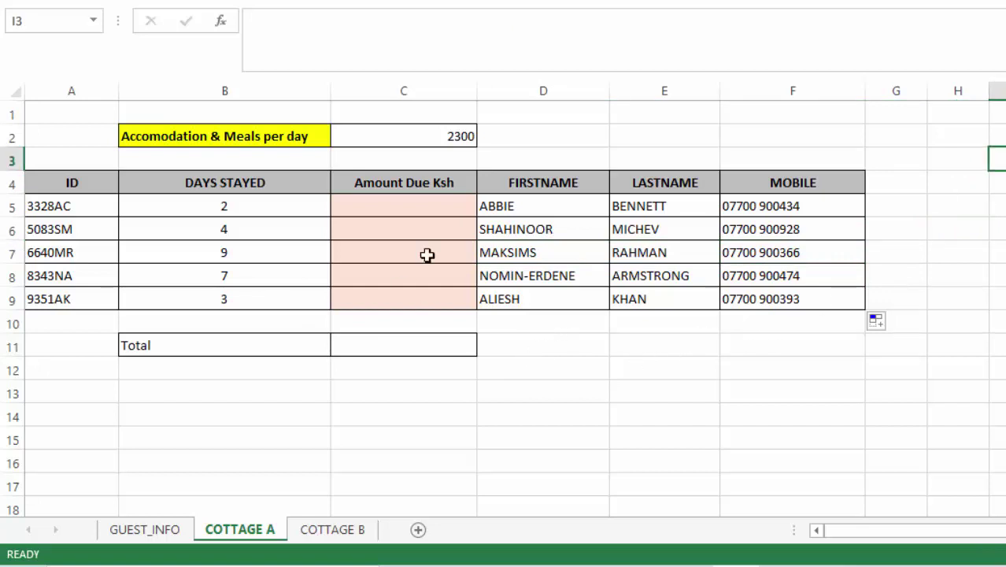
- Enter the formula =B5*$C$2 in Amount Due Ksh cell C5 on COTTAGE A, keeping the daily rate reference absolute
left_click(389, 207)
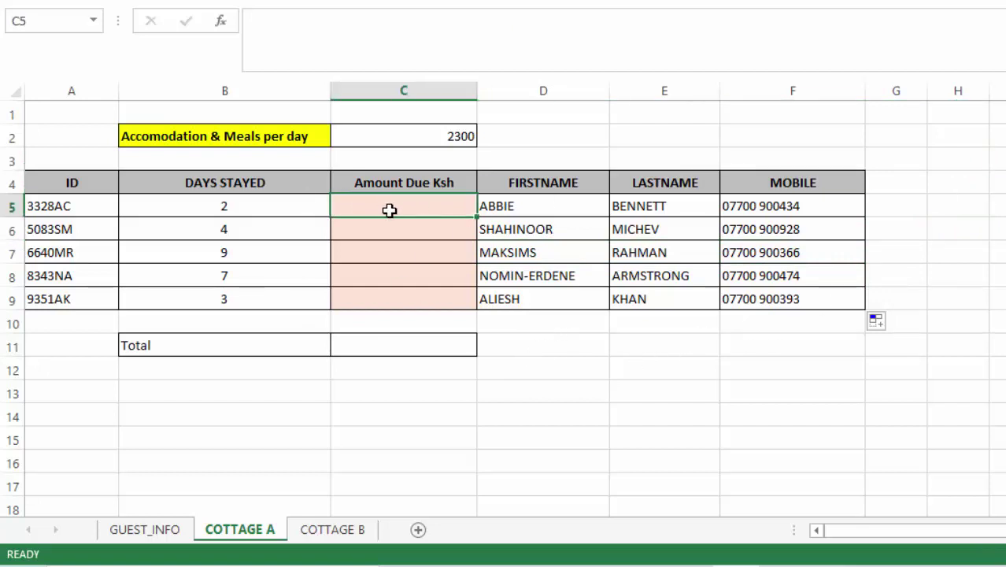
left_click(435, 137)
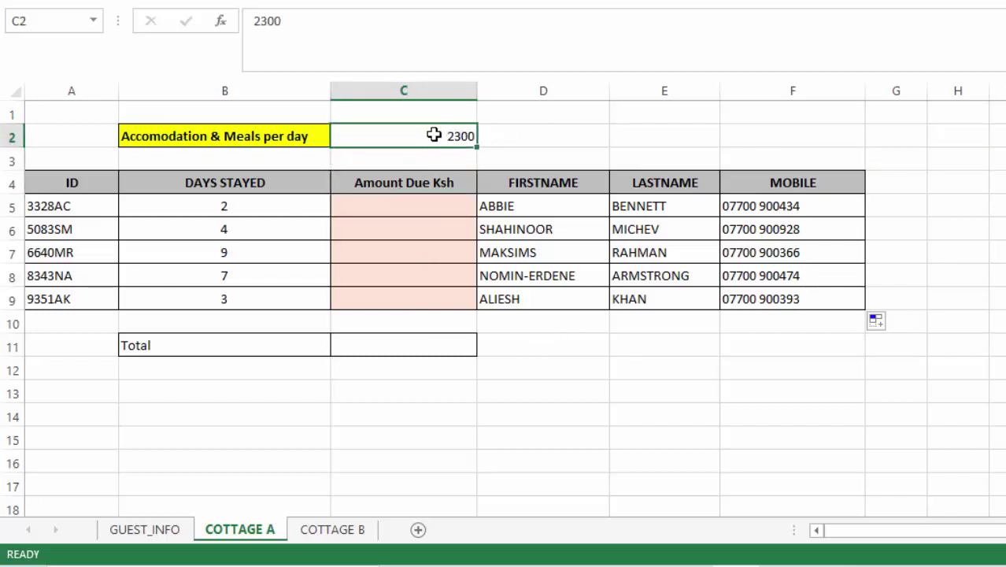
left_click(224, 208)
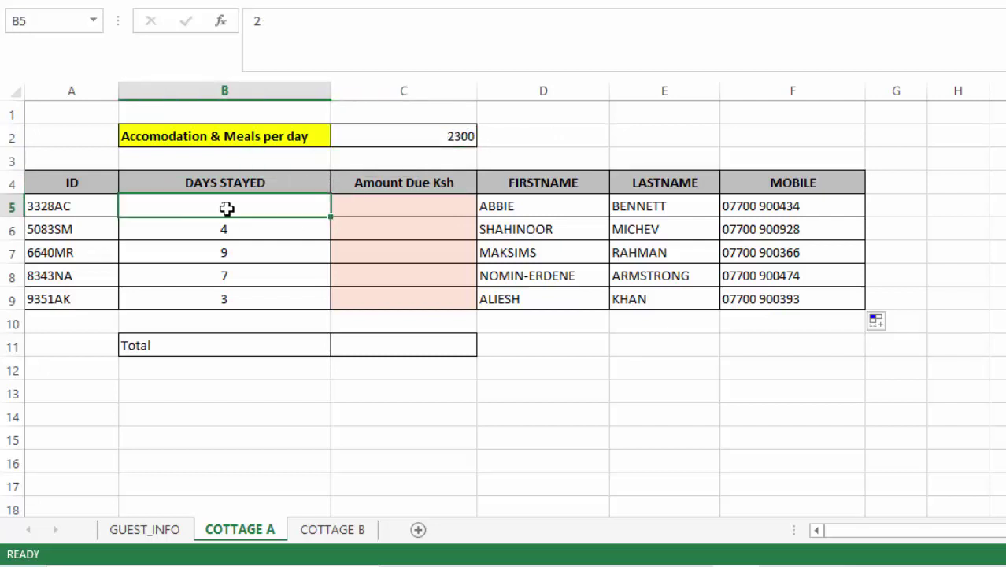
left_click(49, 208)
left_click(376, 210)
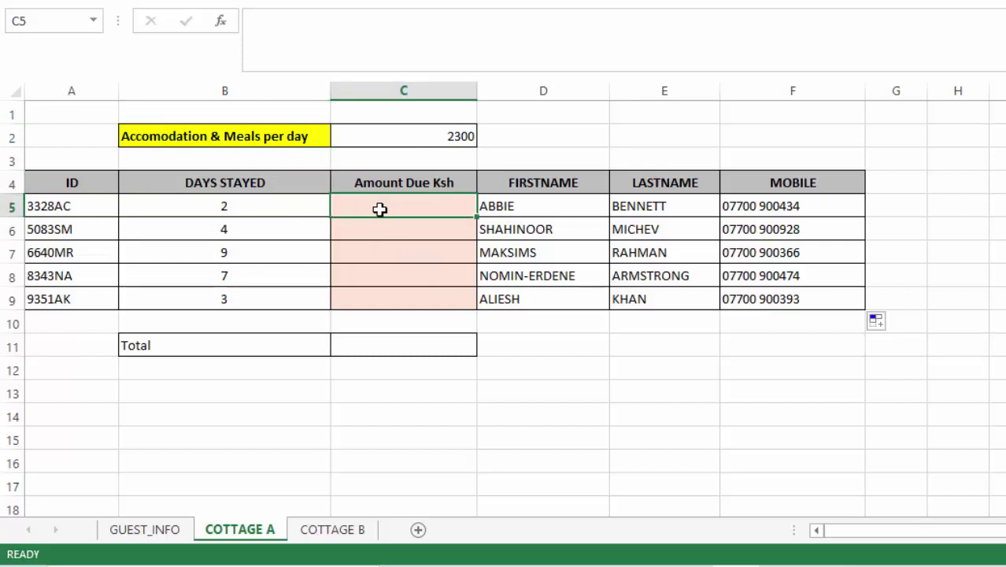
type("=")
left_click(232, 206)
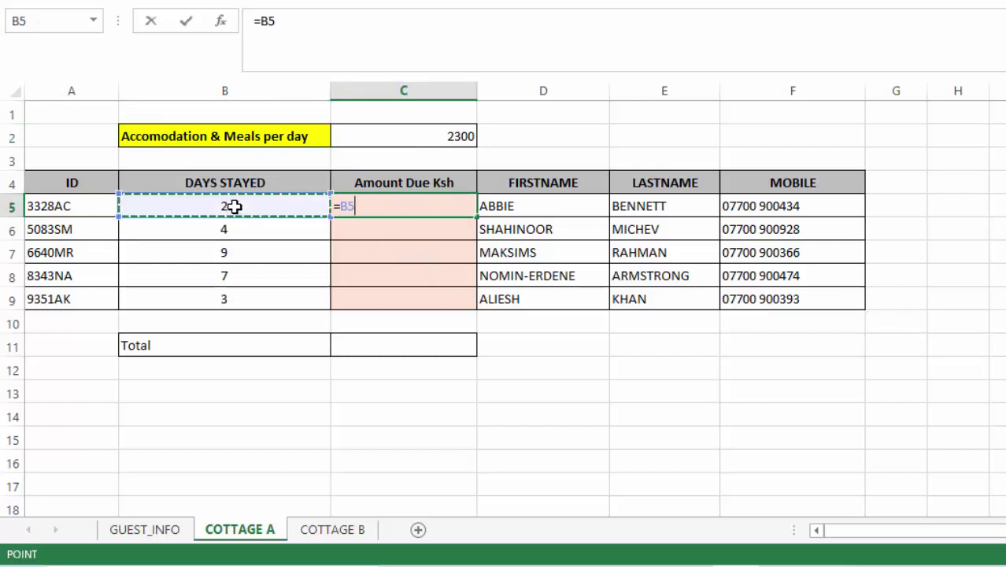
type("*")
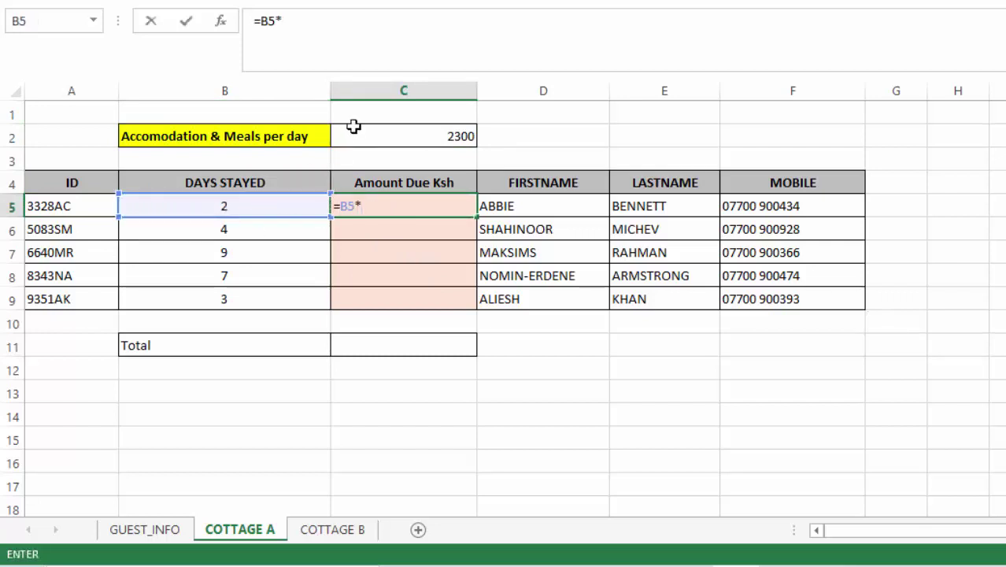
left_click(427, 137)
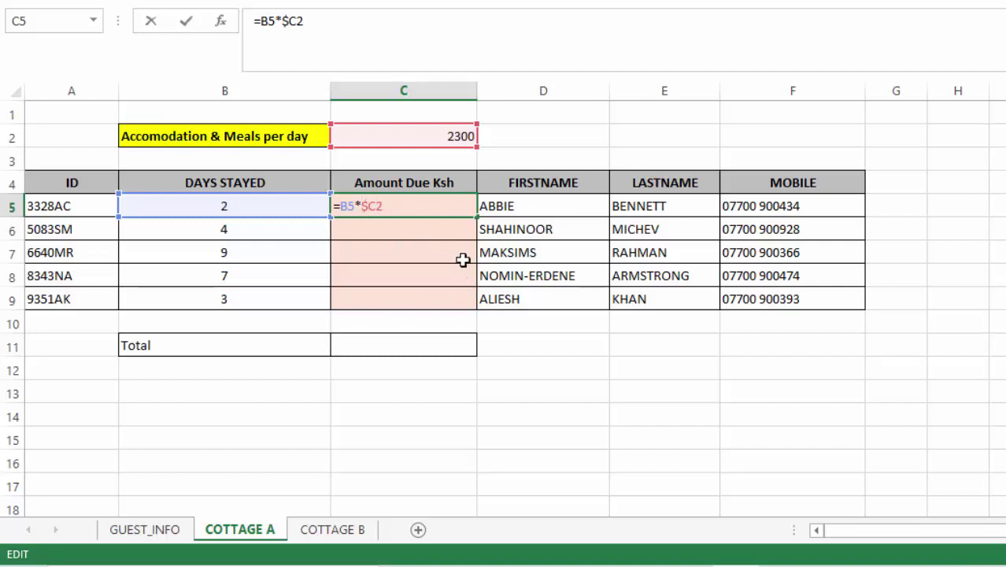
type("$")
key("Return")
- Fill the Amount Due Ksh formula from C5 down to C9 and check the copied formulas in C9 and C6
left_click(386, 211)
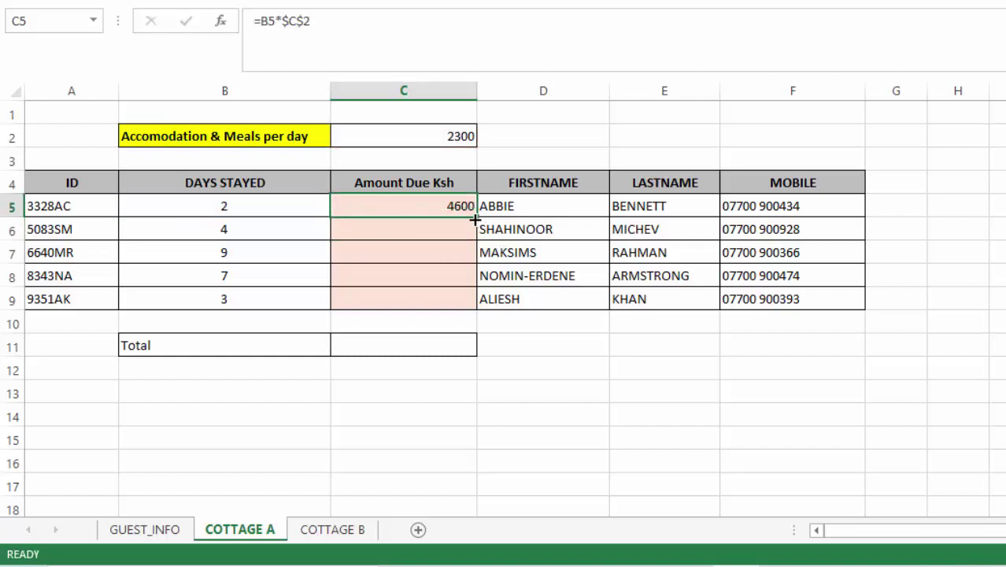
left_click_drag(475, 213, 477, 309)
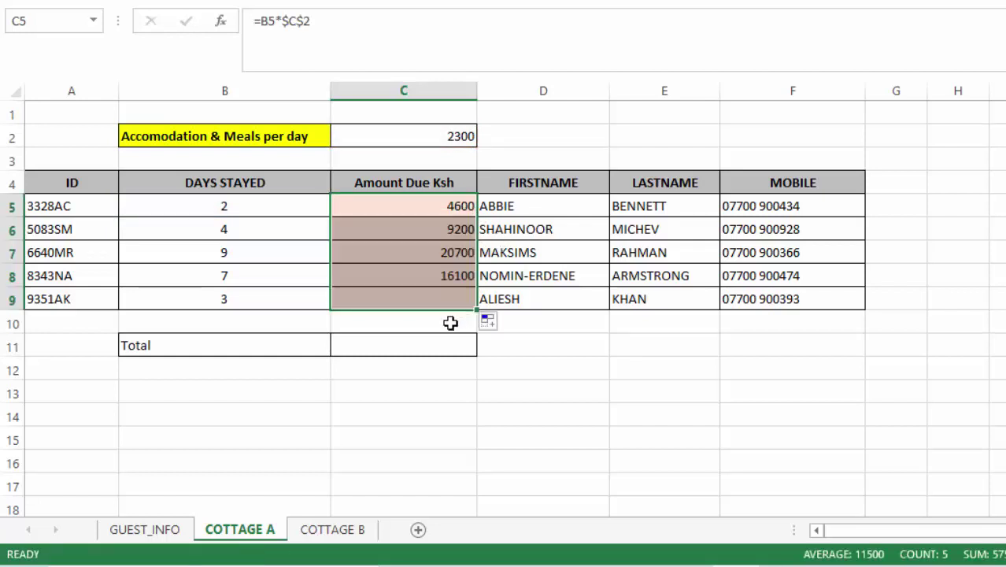
left_click(639, 364)
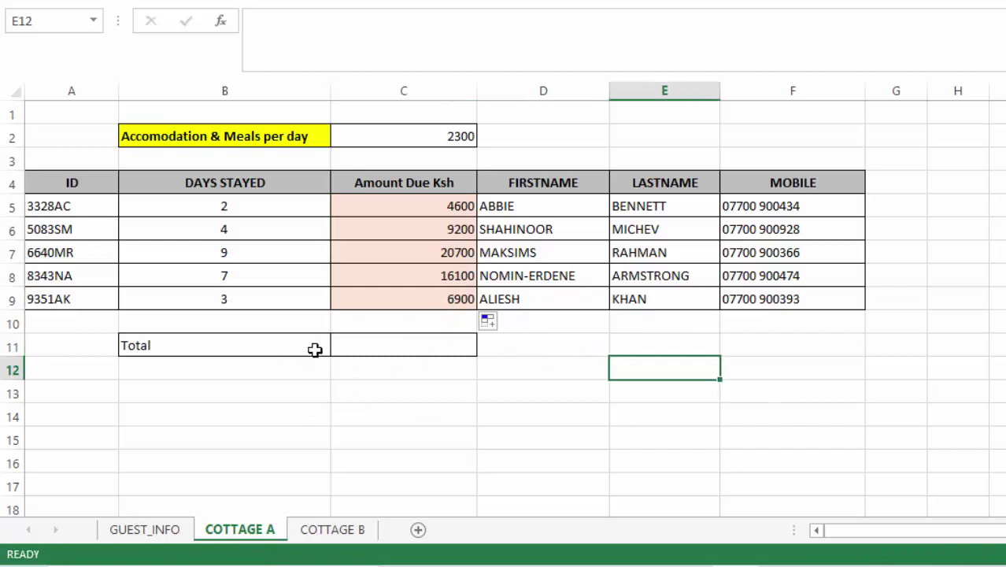
left_click(439, 299)
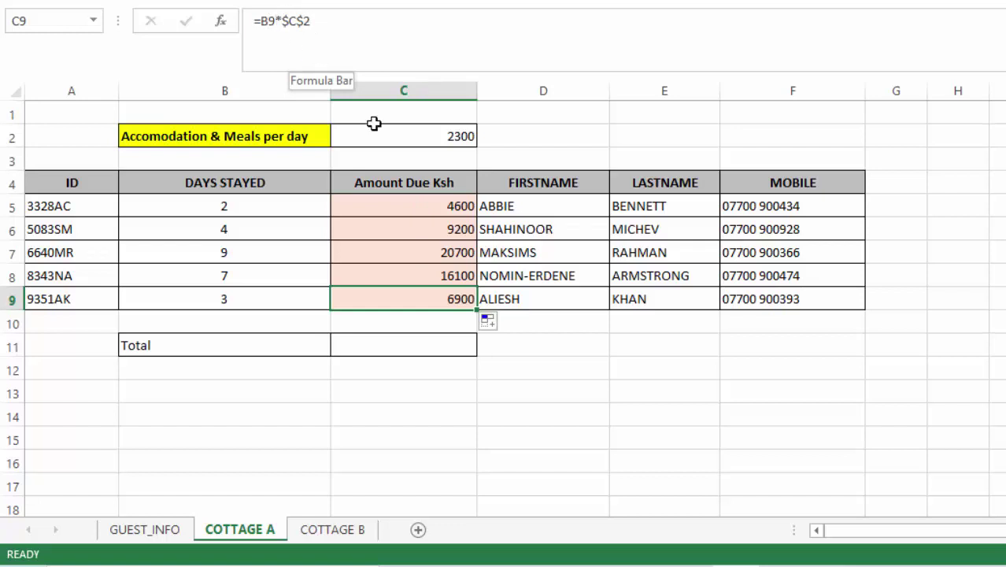
left_click(459, 229)
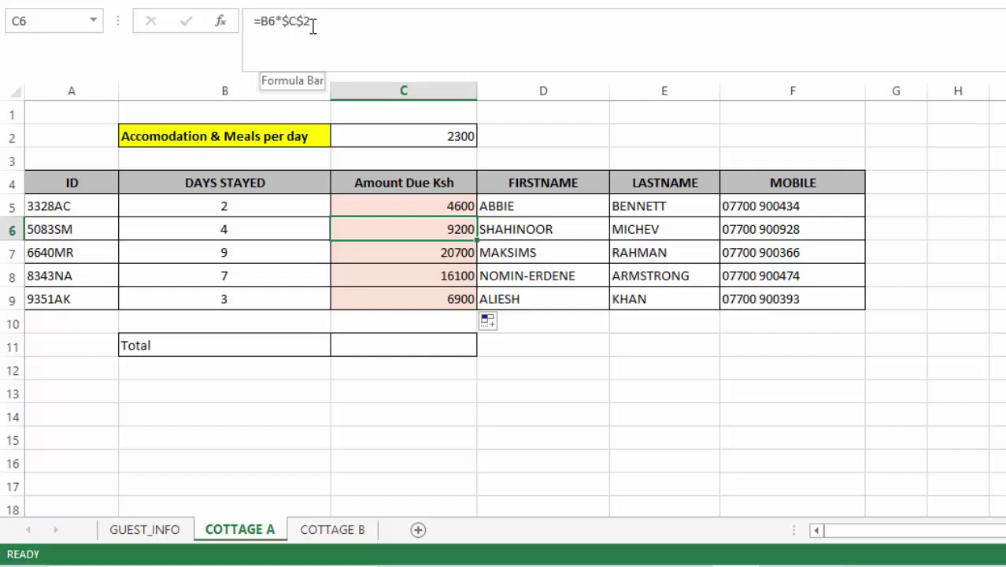
left_click(571, 370)
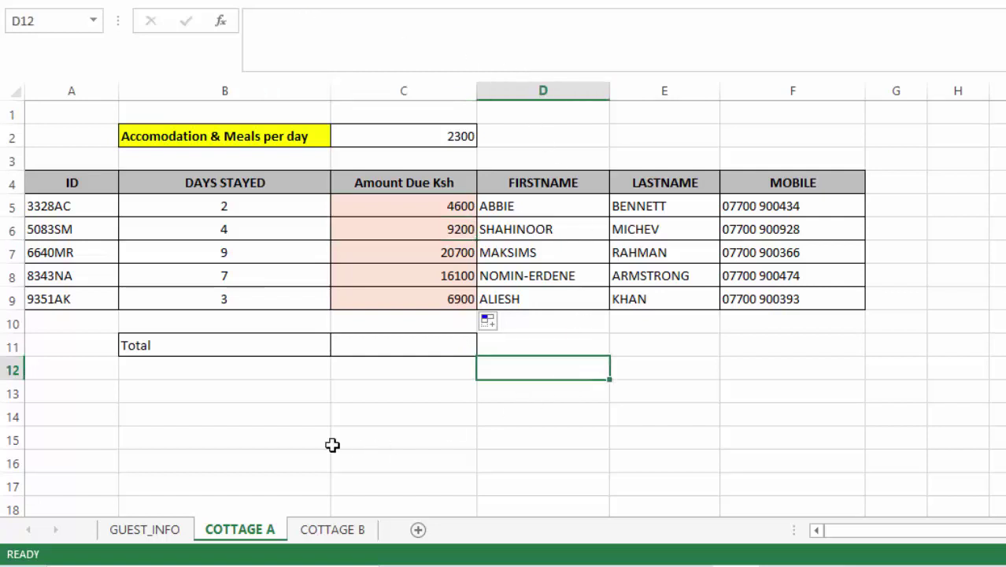
left_click(427, 203)
left_click(420, 298)
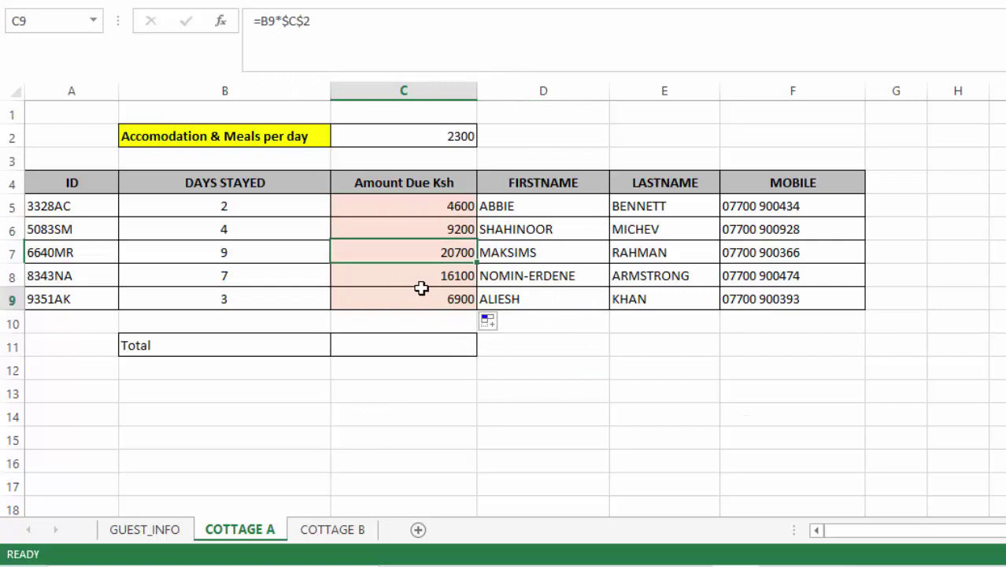
- Calculate the Total in C11 of COTTAGE A with a SUM of the amounts due in C5:C9
left_click(394, 346)
type("=SUM")
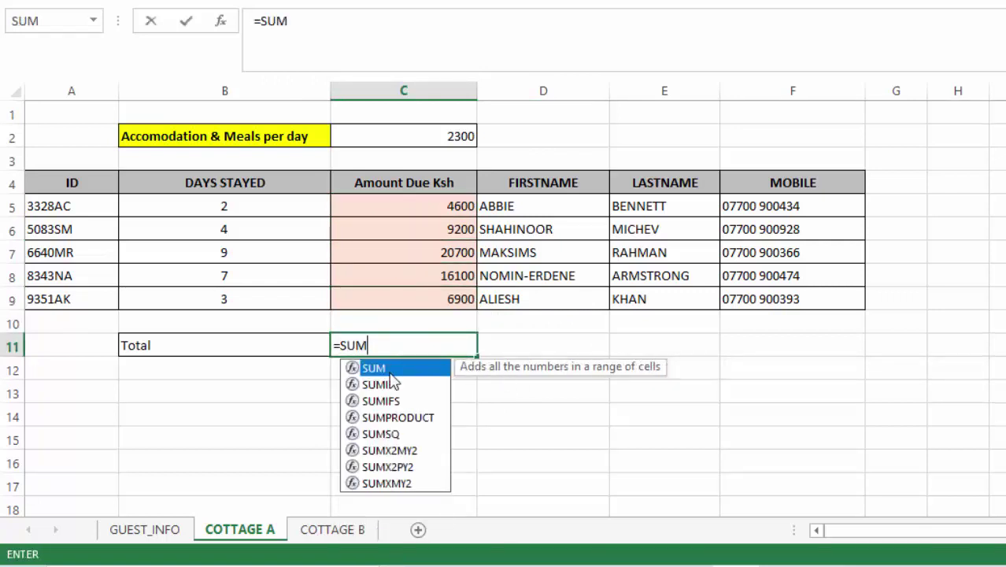
double_click(394, 376)
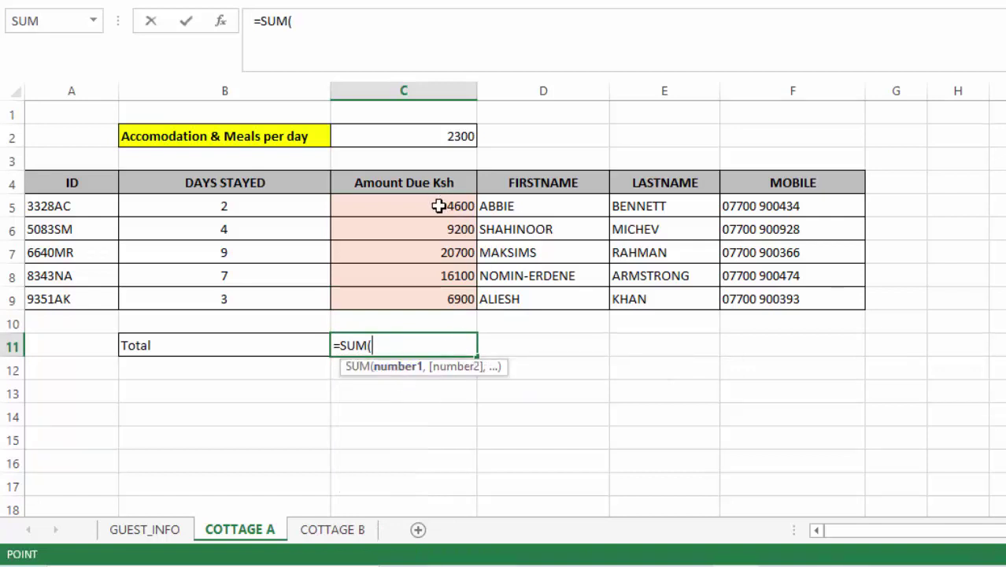
left_click_drag(437, 207, 435, 299)
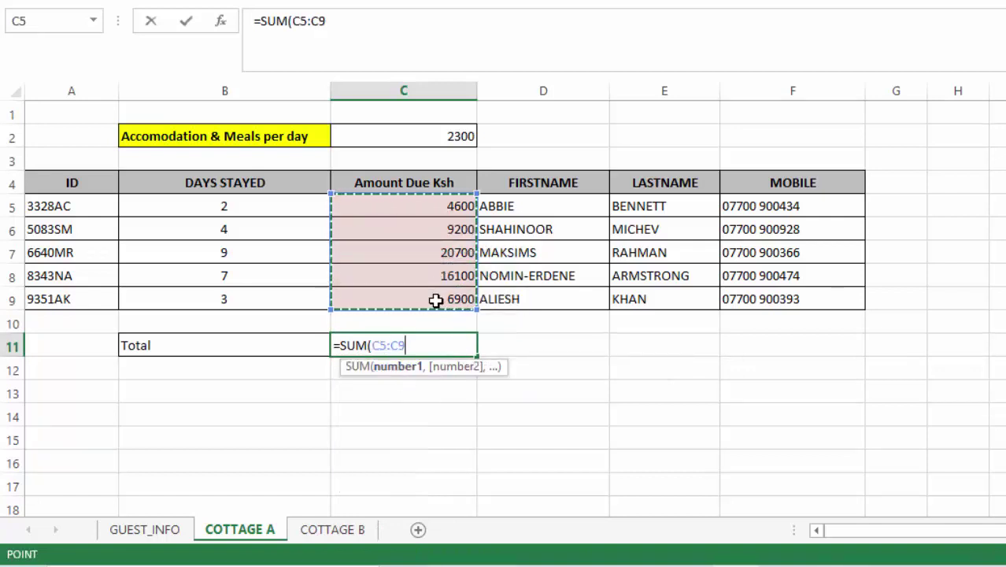
key("Return")
left_click(667, 367)
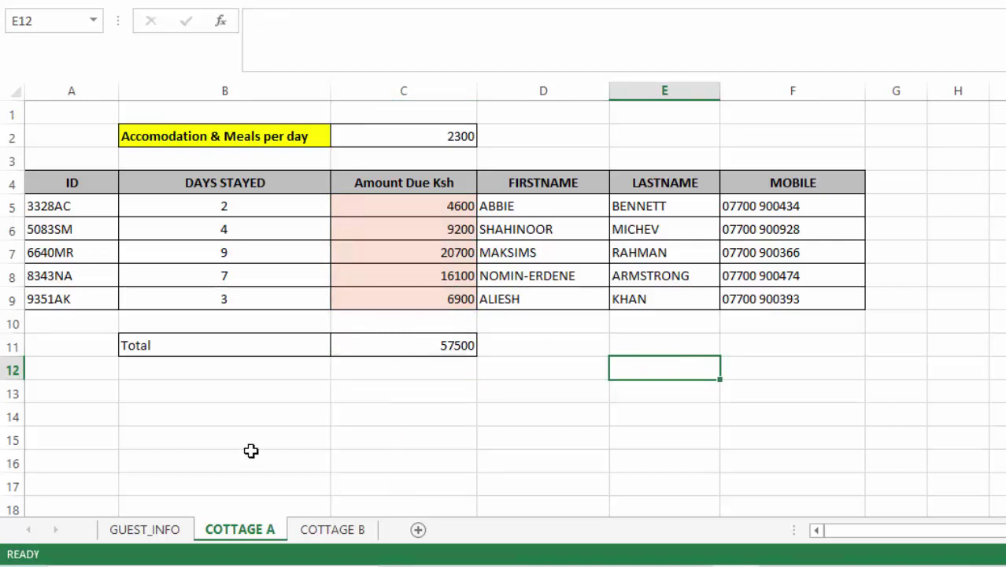
left_click(489, 441)
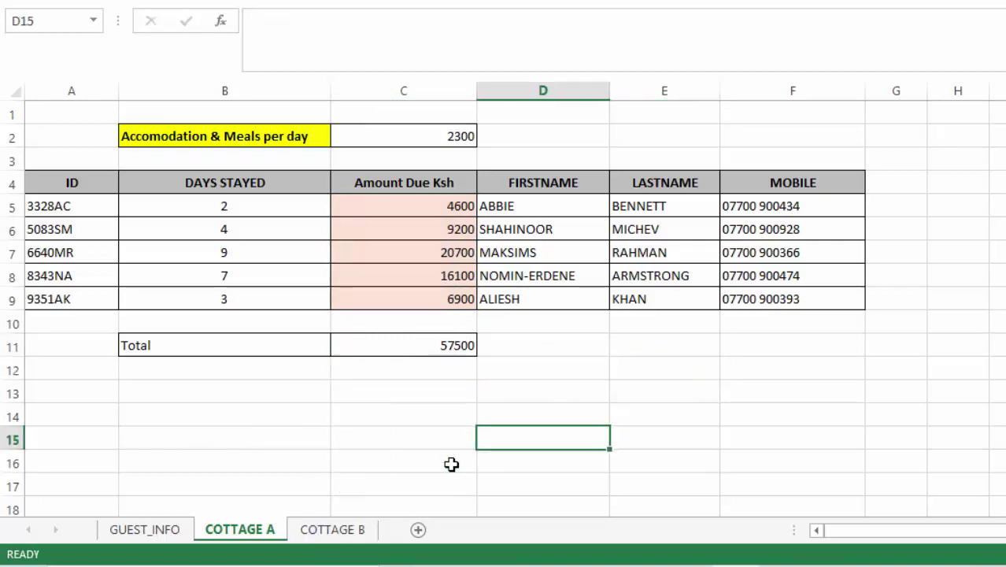
- On COTTAGE B, start a VLOOKUP formula in FIRSTNAME cell D5 with the guest ID in A5 as the lookup value
left_click(329, 529)
left_click(970, 417)
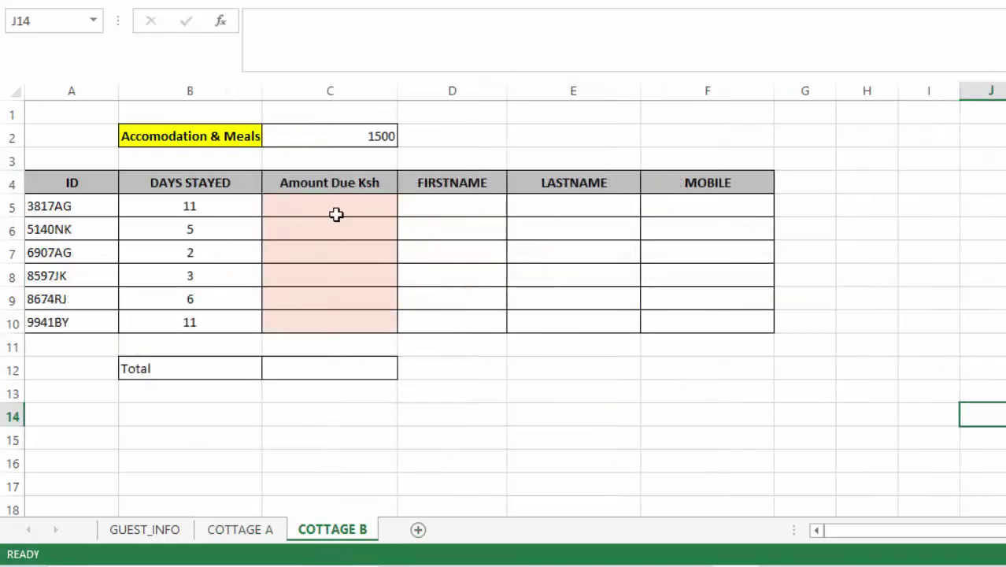
left_click(474, 200)
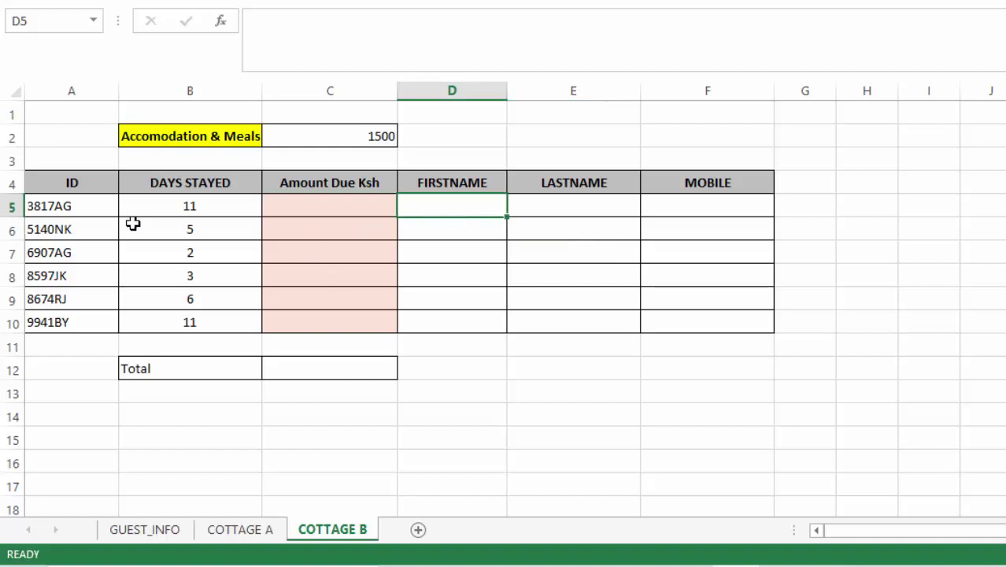
left_click(561, 206)
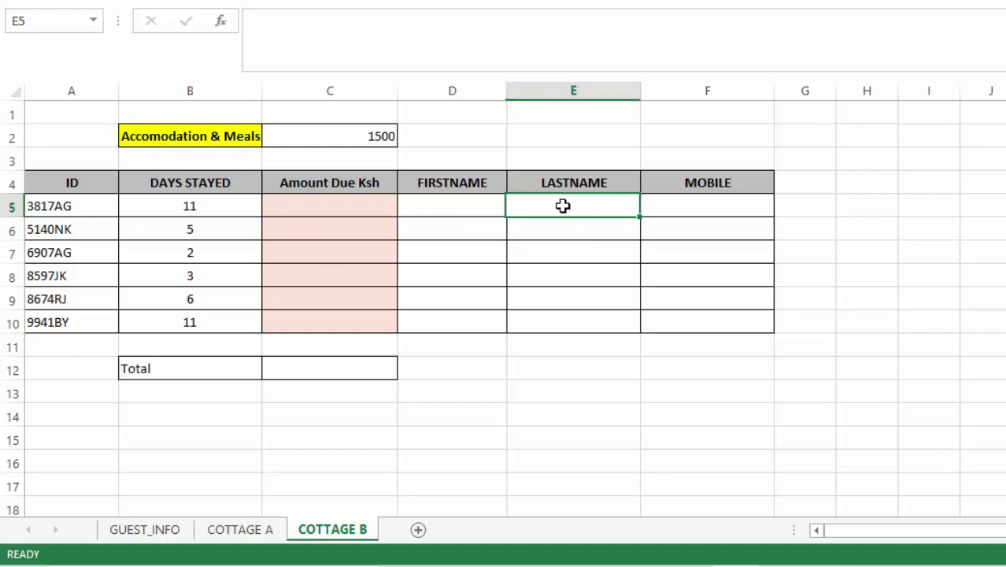
left_click(713, 201)
left_click(47, 206)
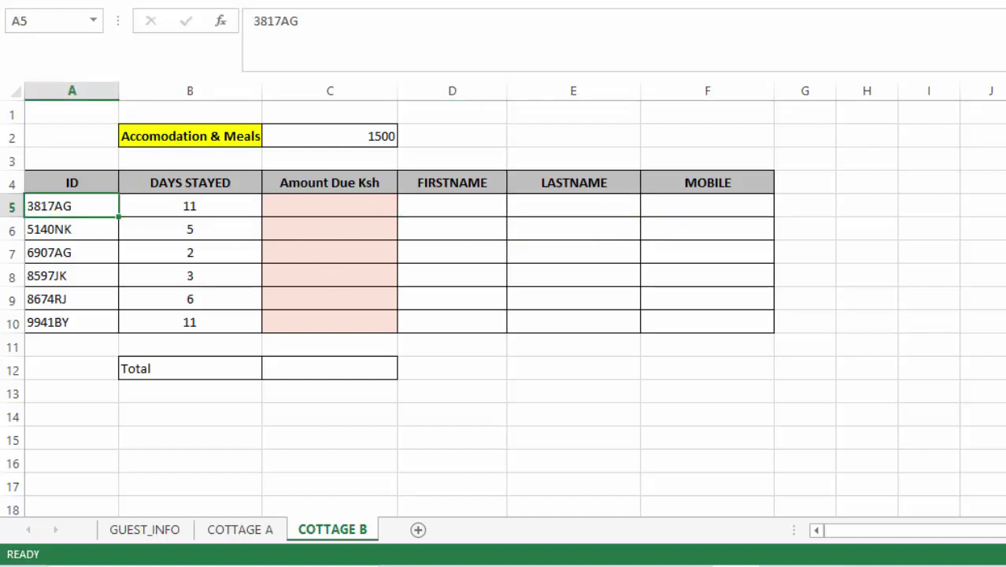
left_click(447, 204)
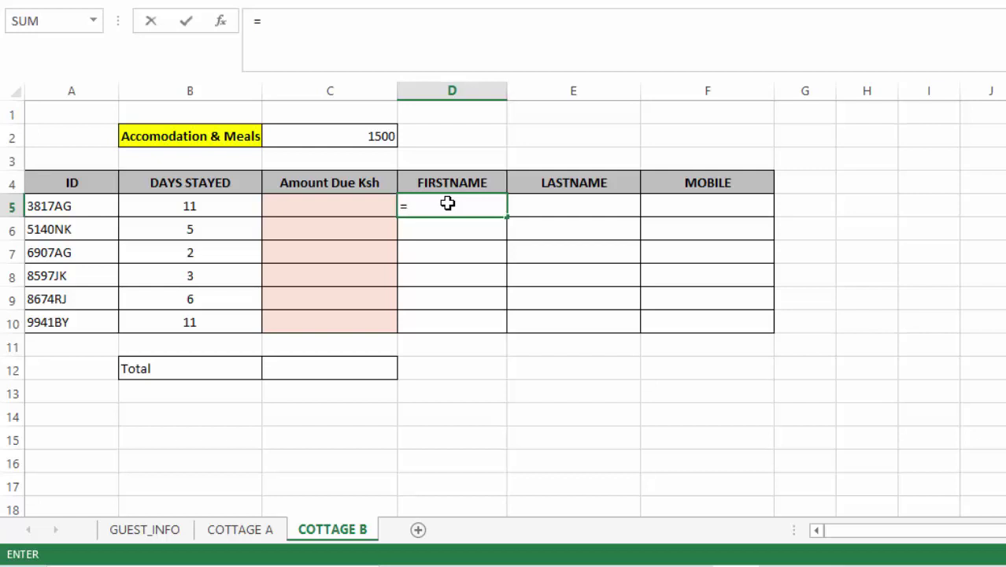
type("VLOOK")
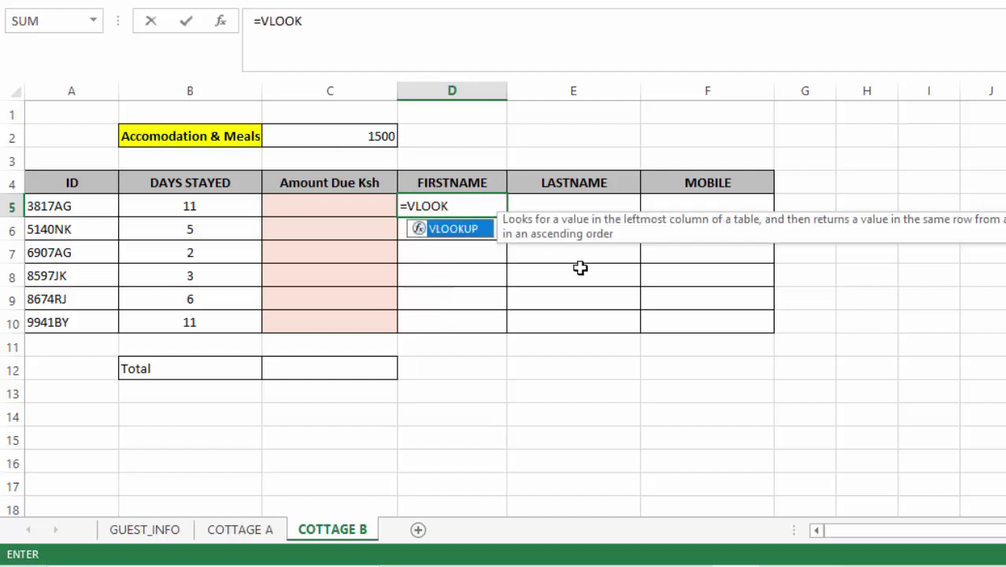
double_click(464, 231)
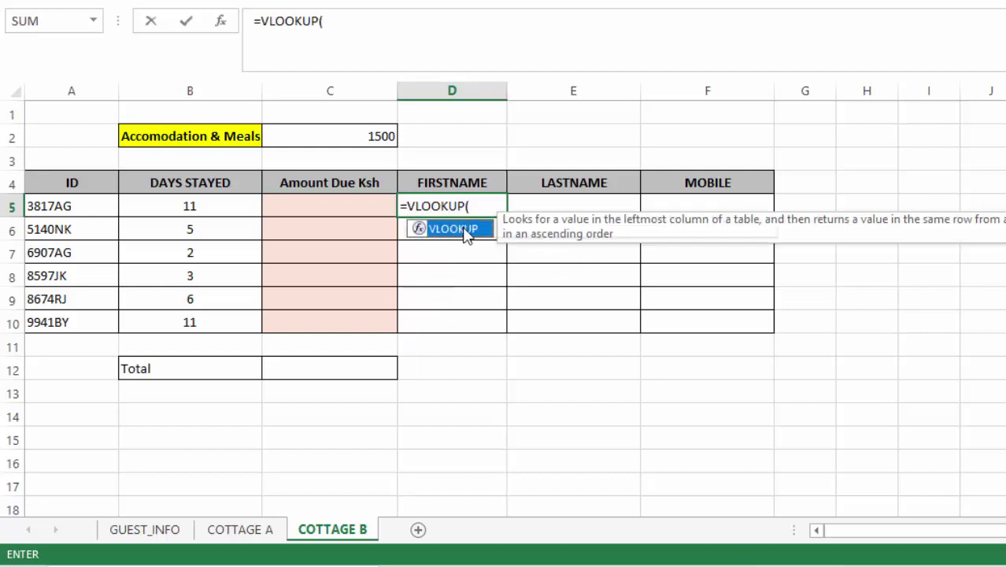
left_click(60, 206)
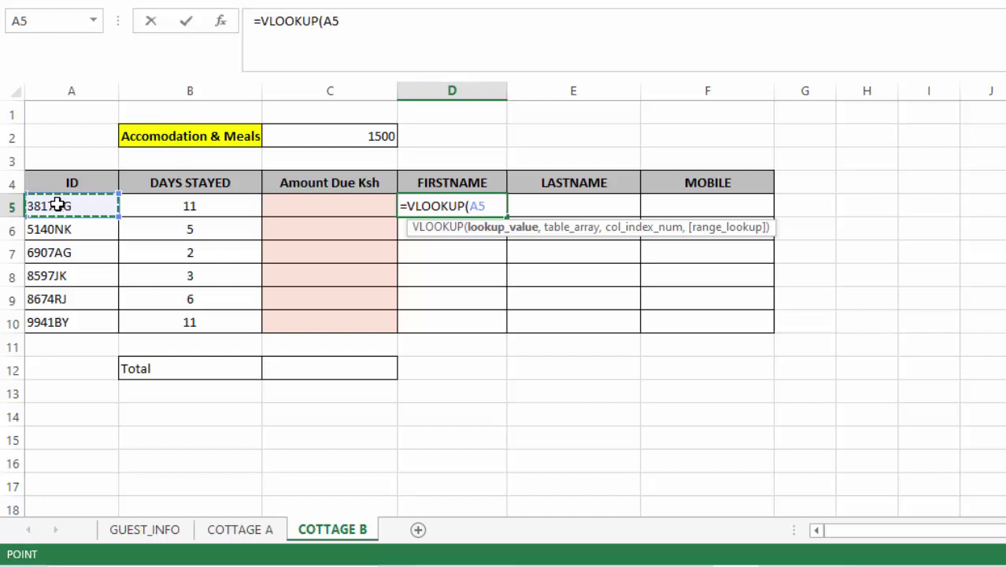
type(",")
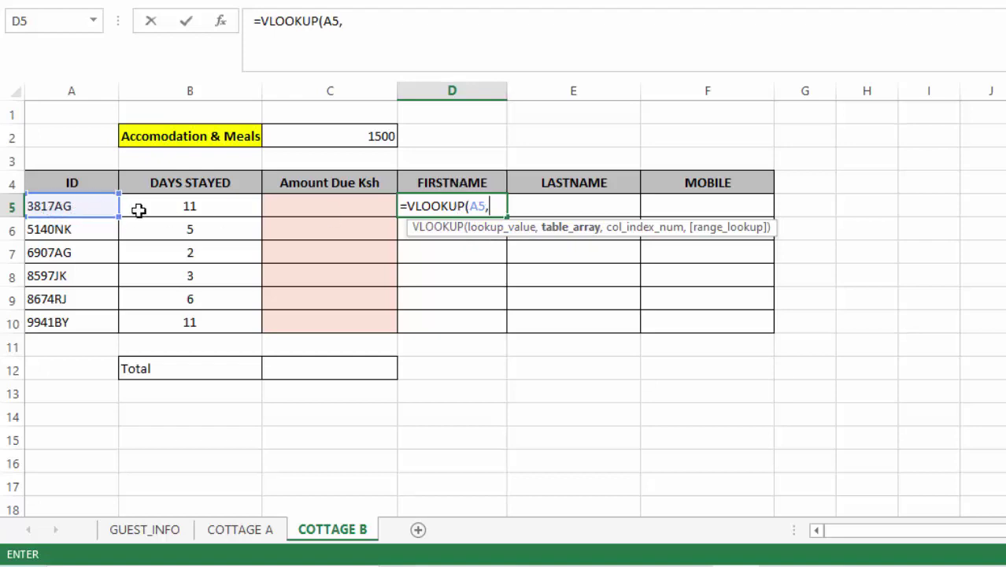
- Set the table array of the FIRSTNAME formula in D5 to A2:D21 on the GUEST_INFO sheet
left_click(147, 532)
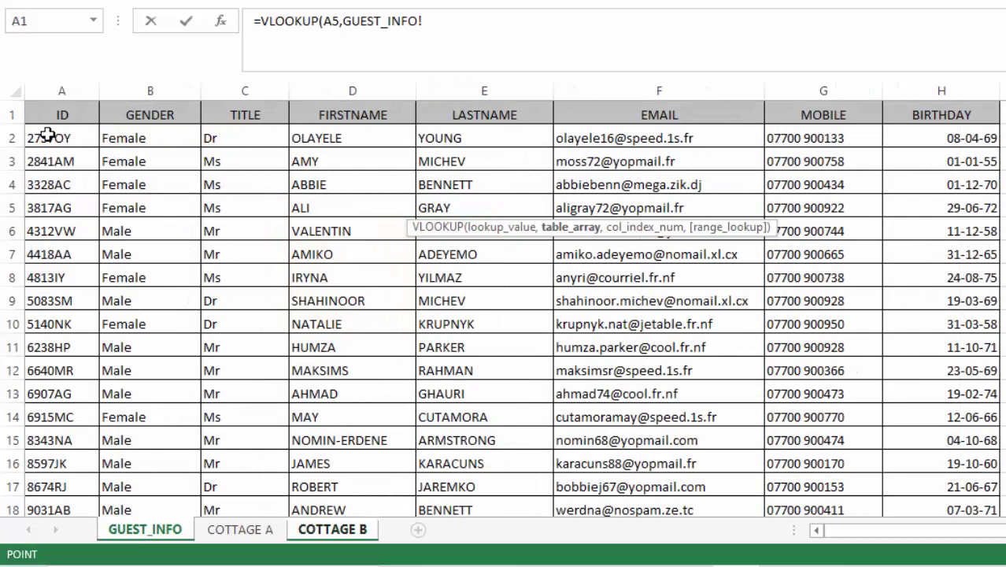
left_click_drag(47, 135, 379, 463)
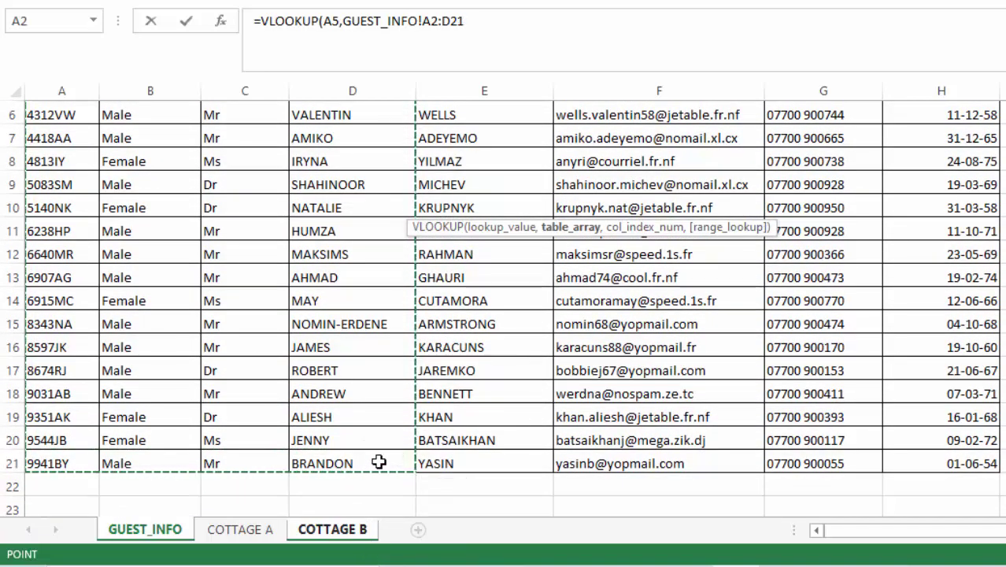
left_click(475, 22)
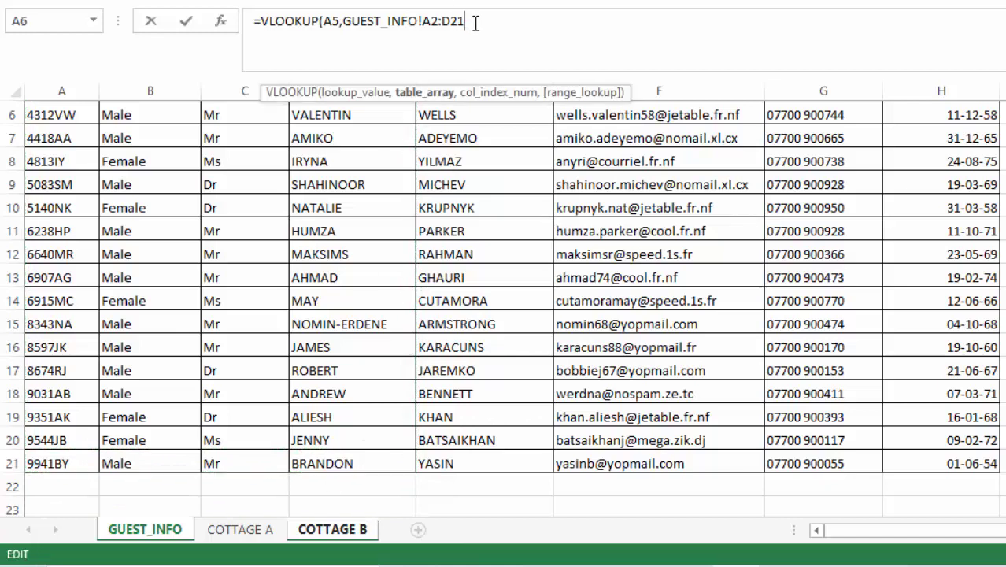
type(",")
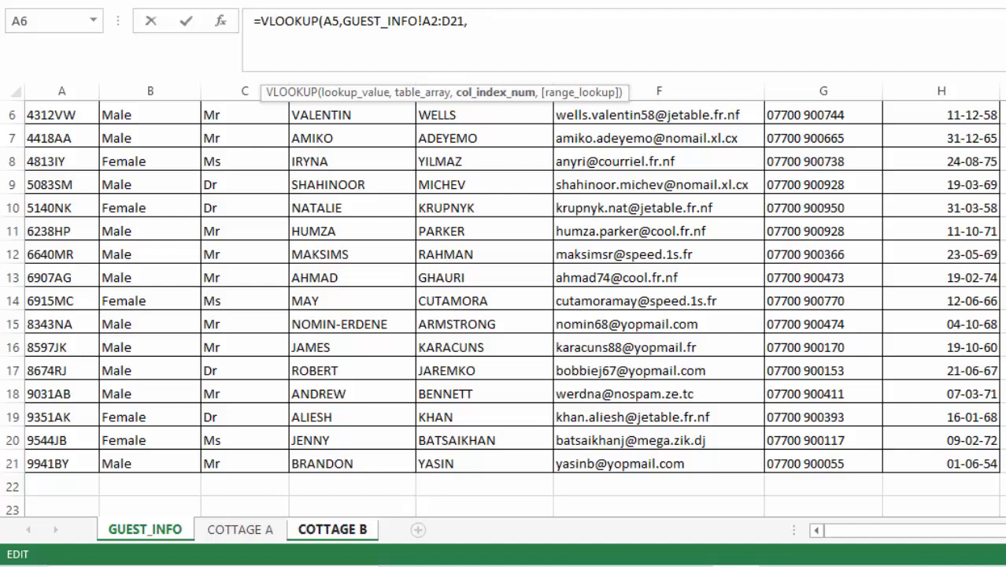
scroll(452, 196, "up", 2)
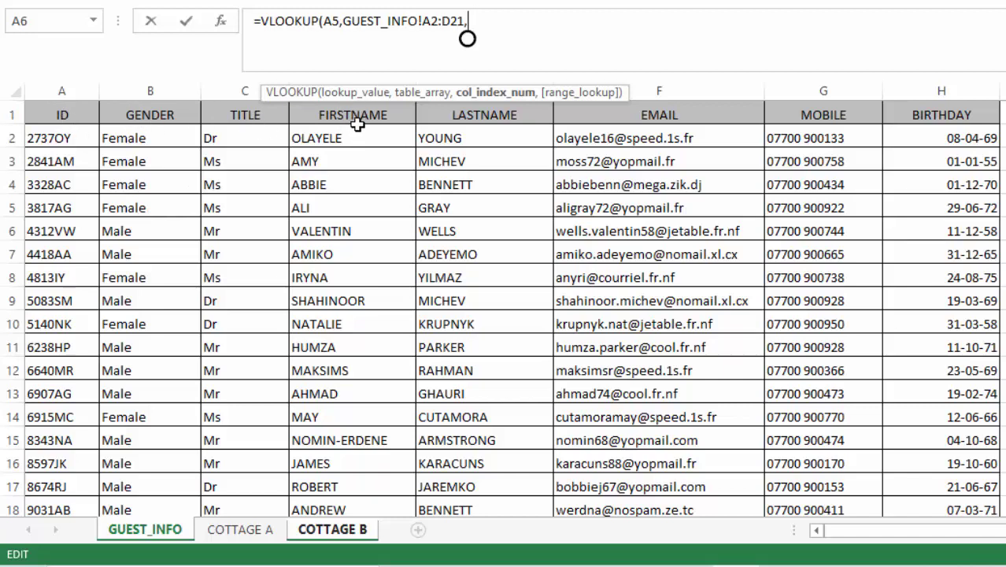
- Complete the FIRSTNAME formula in D5 with column index 4 and FALSE, and fill it down to D10
type("4,FA")
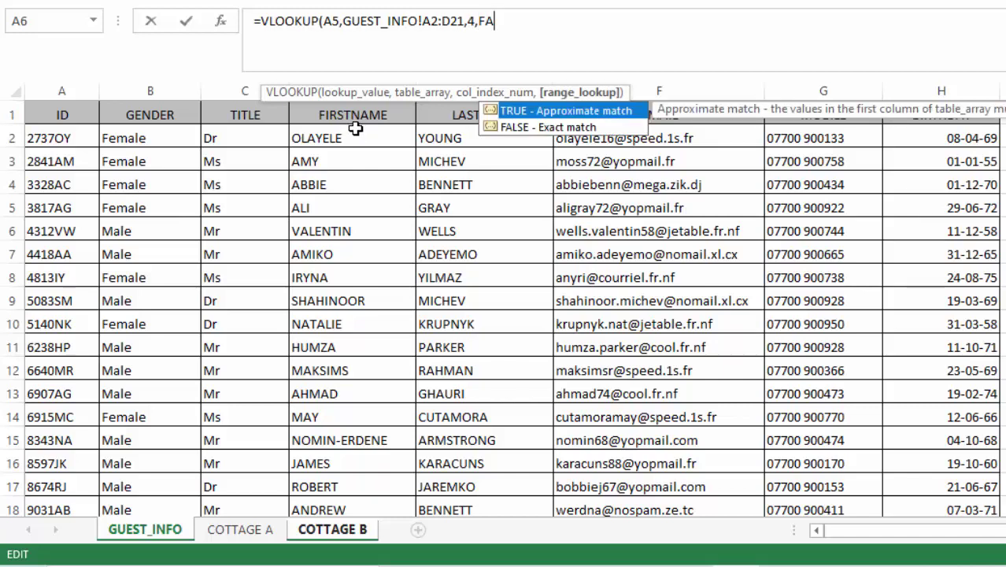
type("LSE")
key("Return")
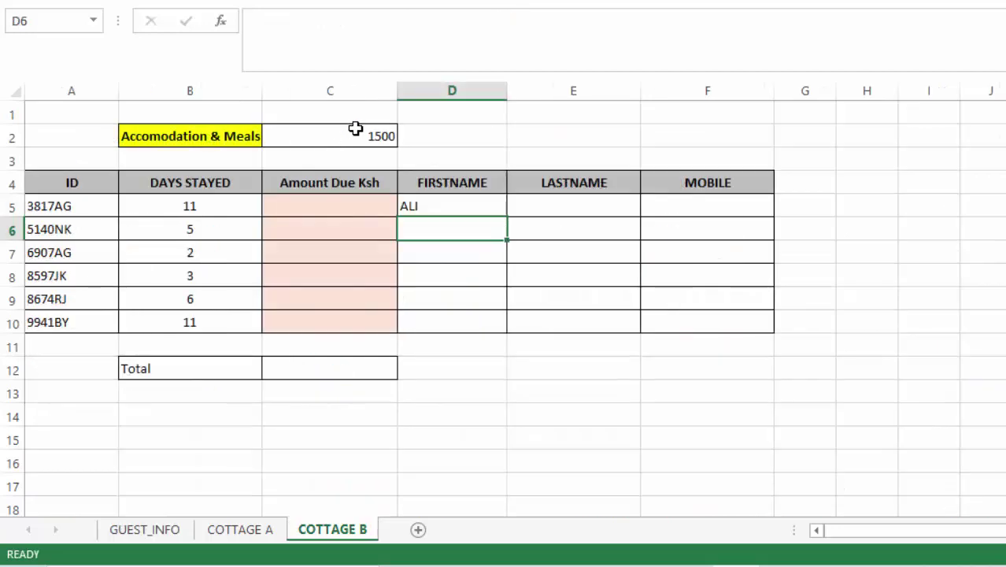
left_click(451, 206)
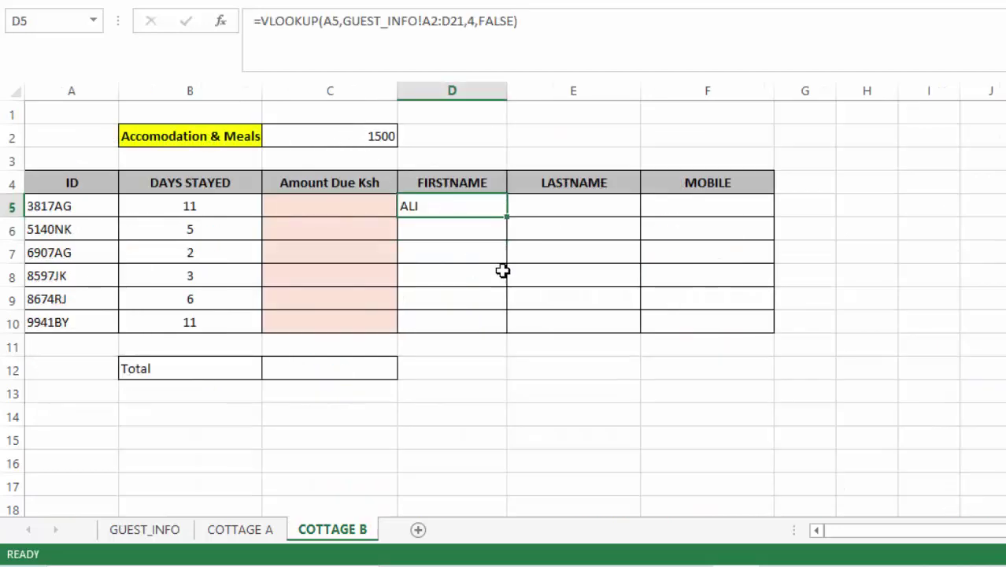
left_click_drag(508, 217, 508, 333)
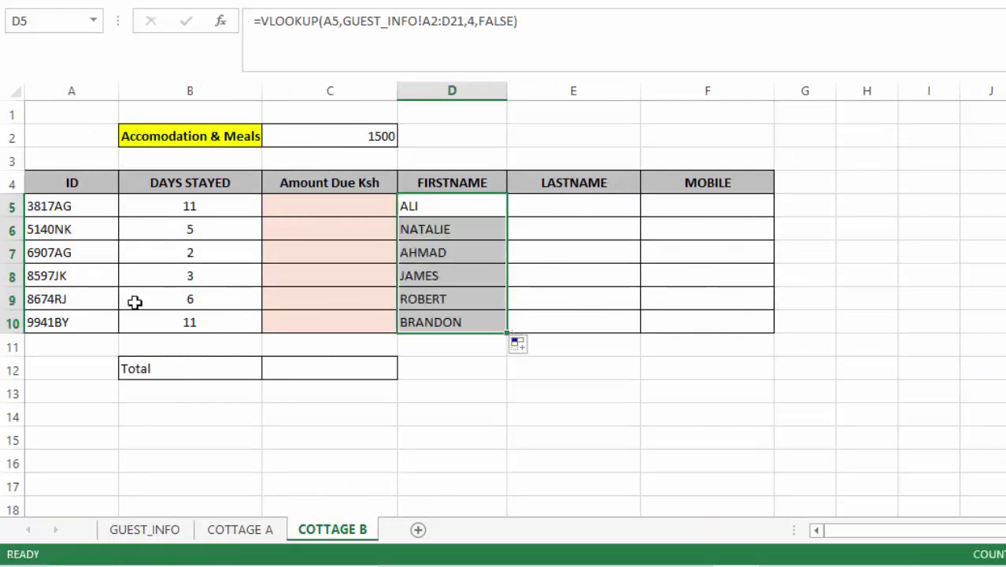
- Start a VLOOKUP formula in LASTNAME cell E5 with the guest ID in A5 as the lookup value
left_click(599, 230)
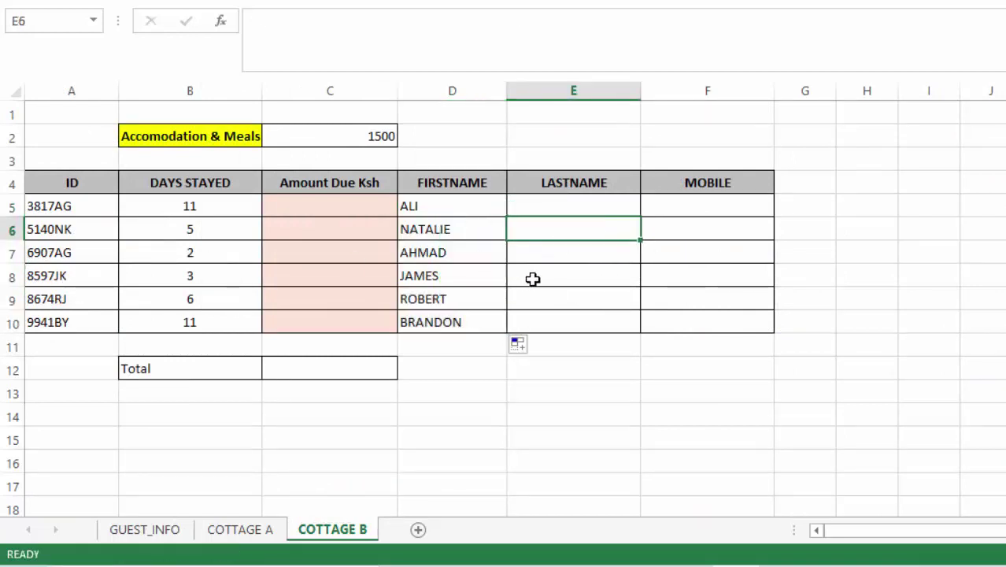
left_click(560, 204)
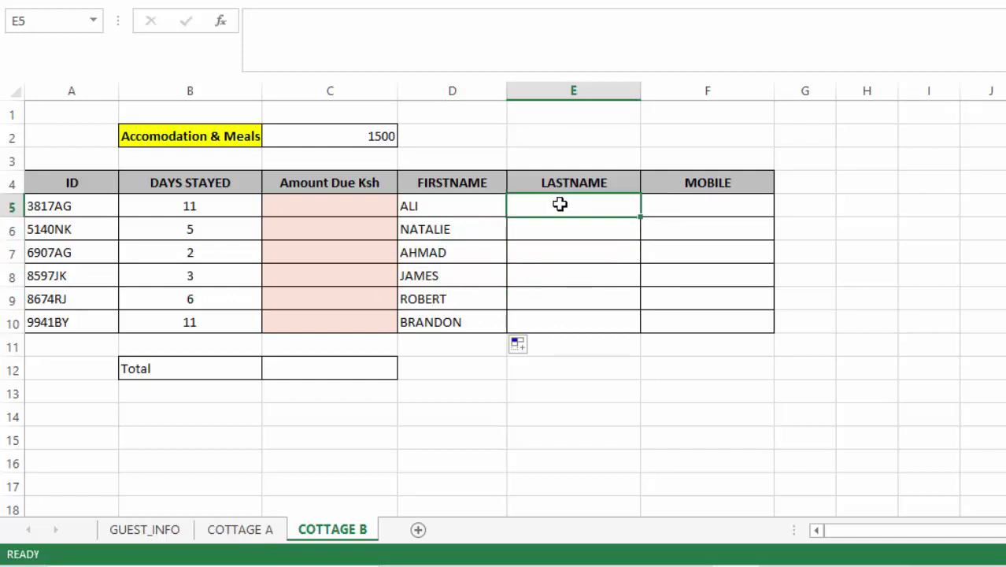
type("=VLOO")
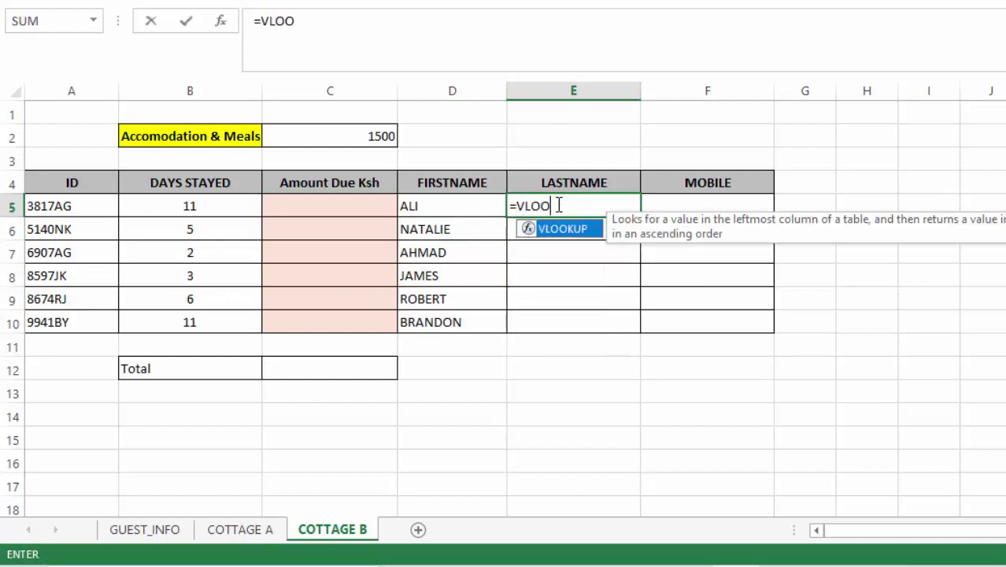
double_click(574, 229)
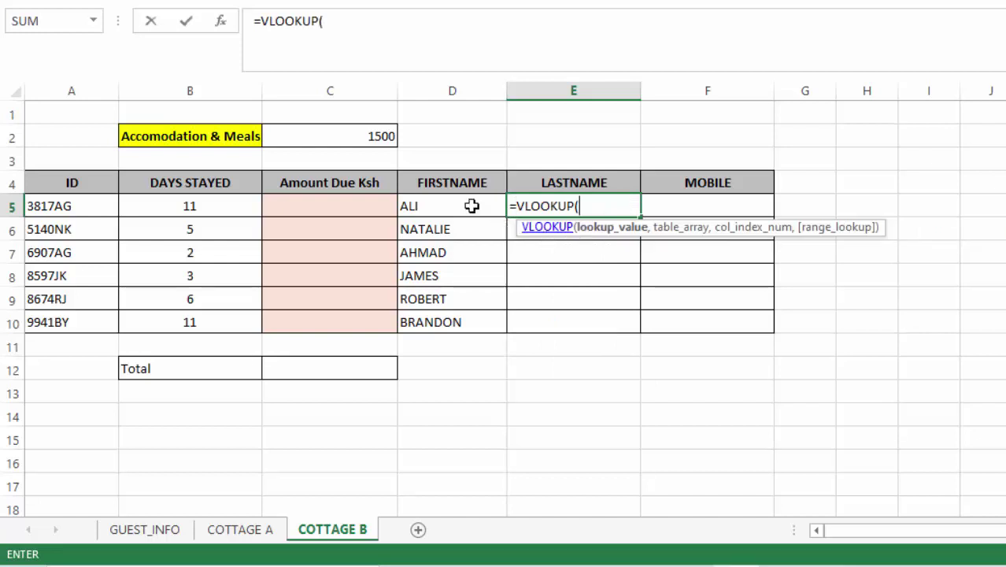
left_click(53, 206)
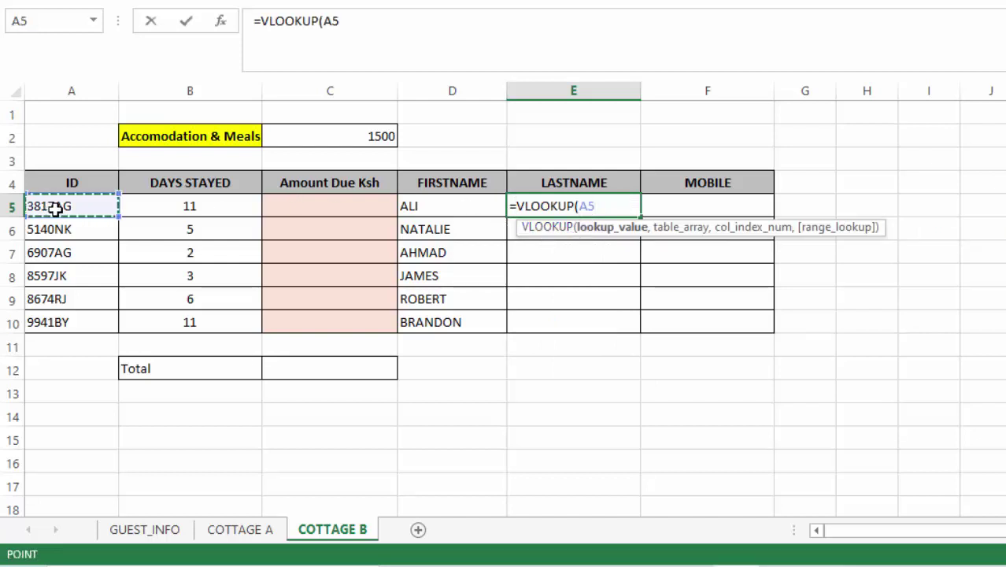
type(",")
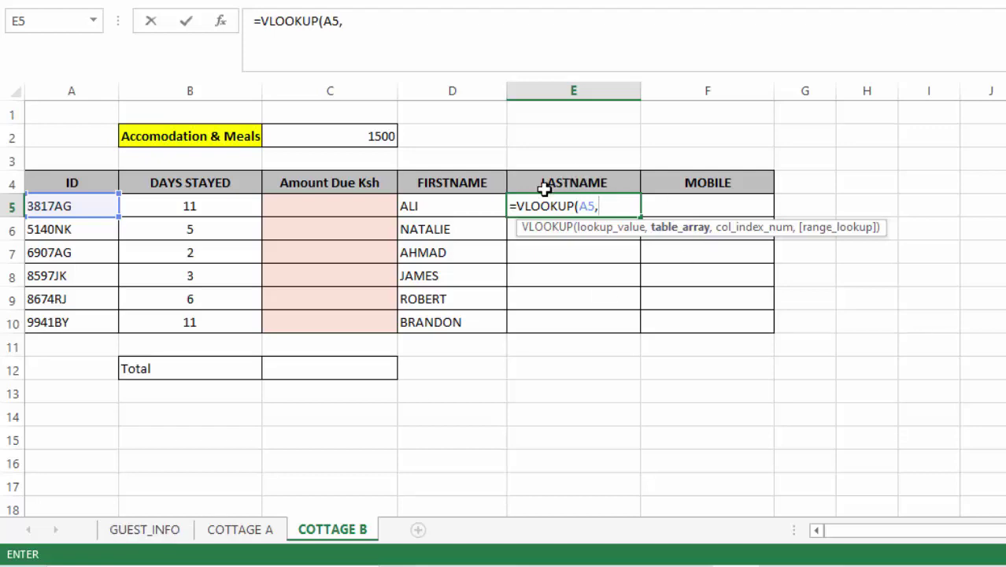
- Set the table array of the LASTNAME formula in E5 to A2:E21 on the GUEST_INFO sheet
left_click(145, 530)
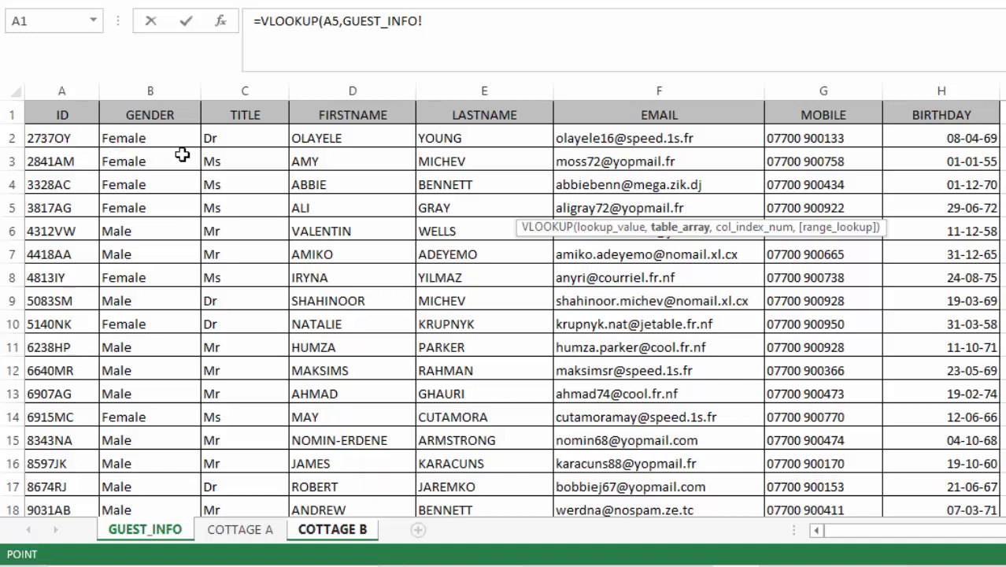
left_click(52, 135)
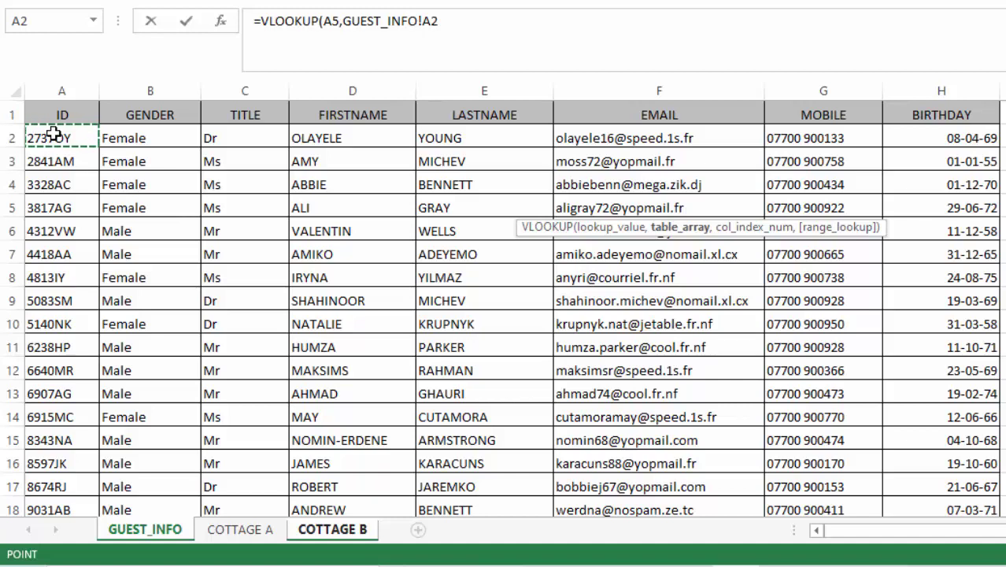
left_click_drag(52, 135, 525, 449)
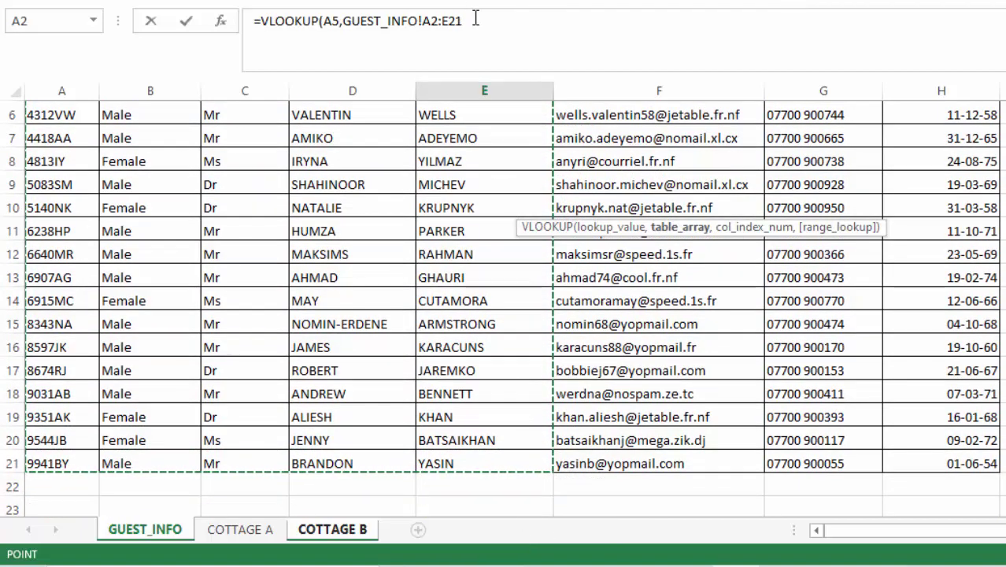
left_click(507, 24)
type(",")
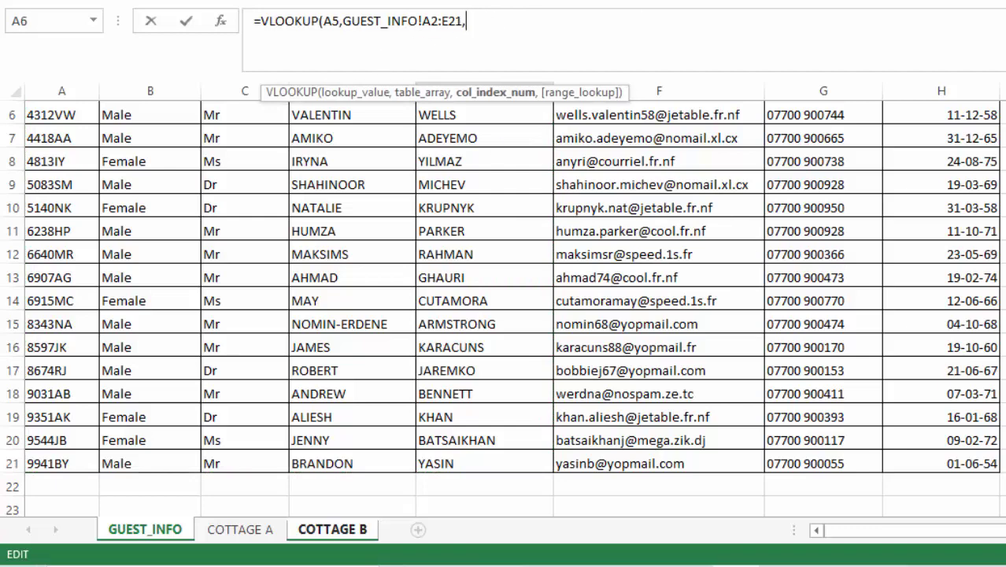
- Complete the LASTNAME formula in E5 with column index 5 and FALSE, and fill it down to E10
scroll(582, 315, "up", 2)
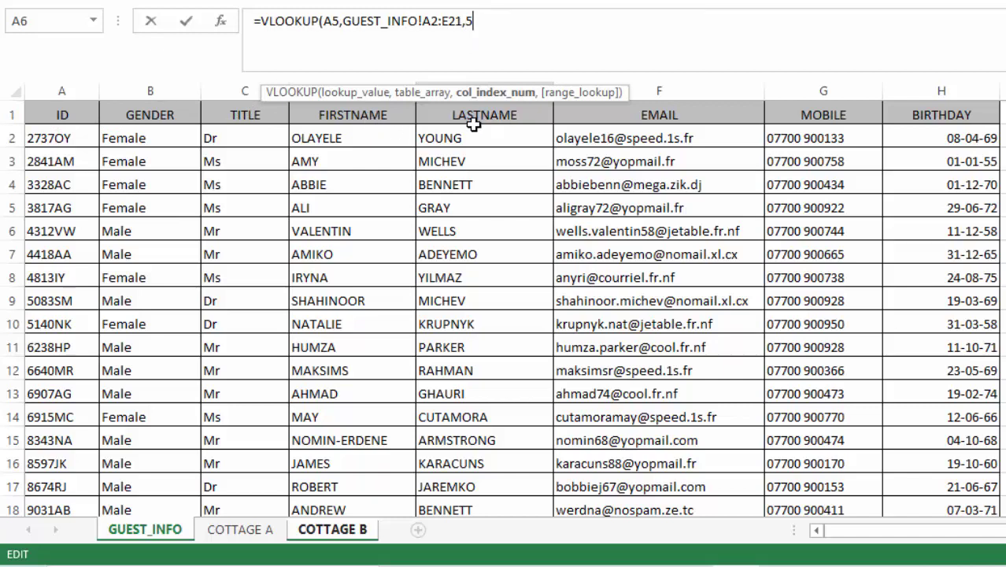
type(",FALSE")
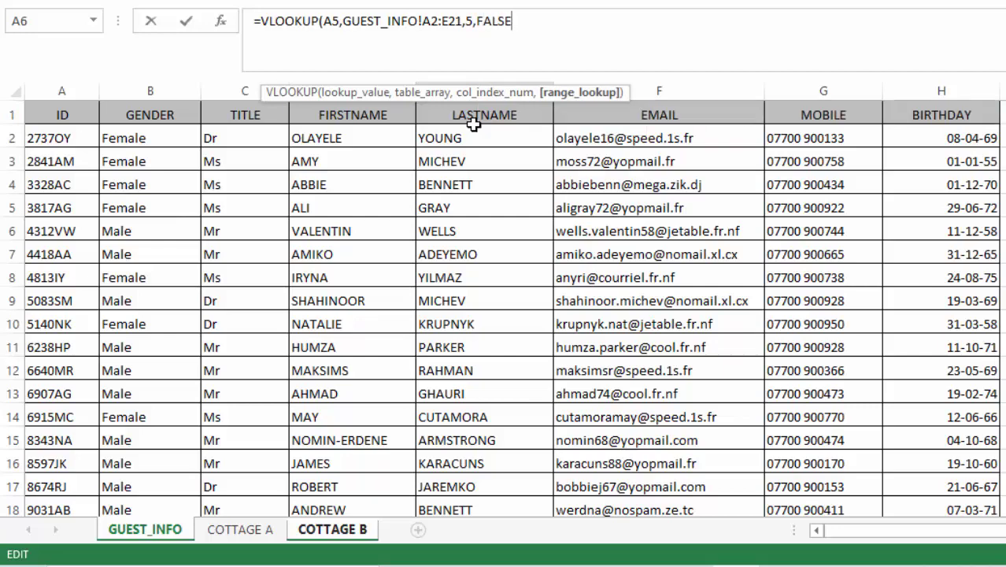
key("Return")
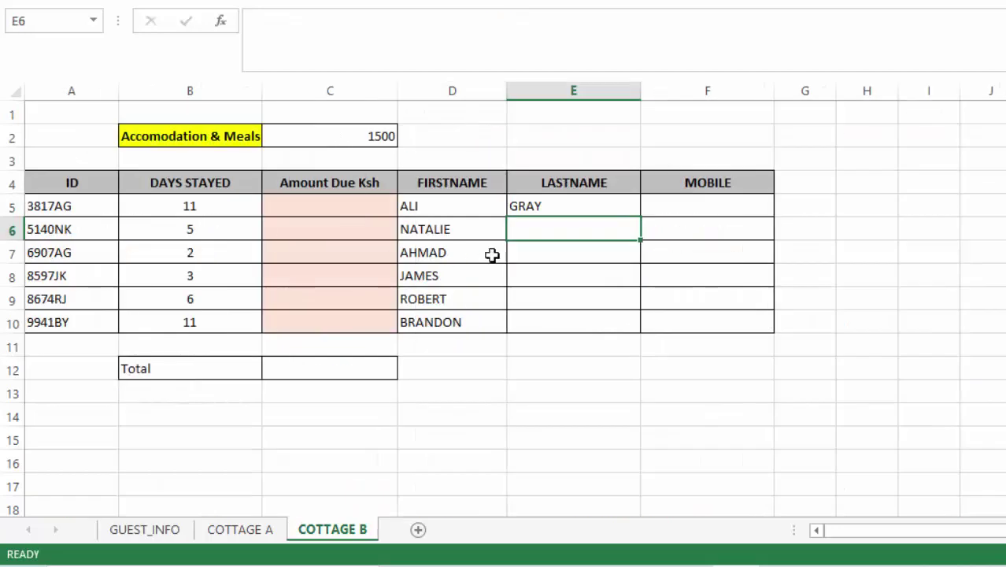
left_click(543, 204)
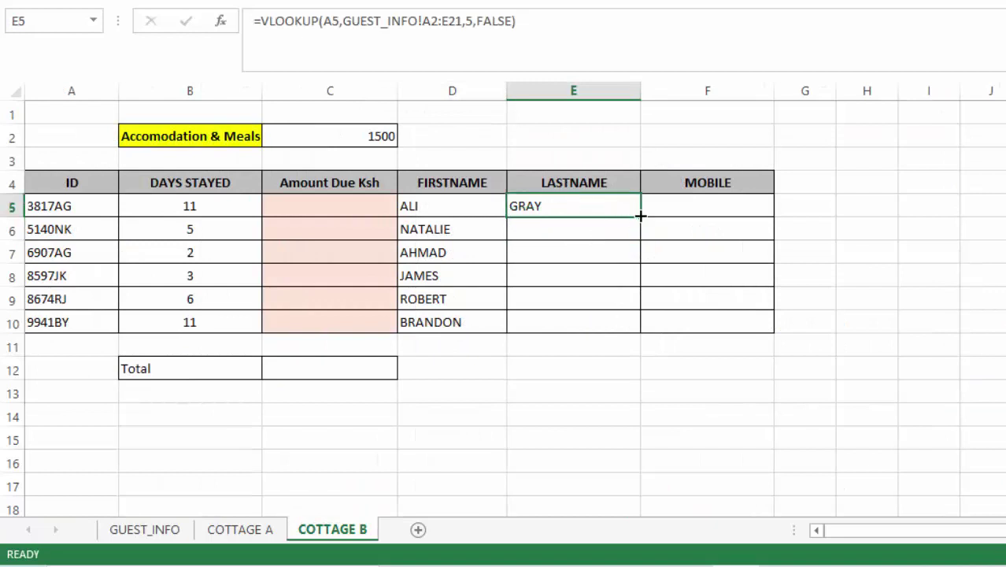
left_click_drag(640, 216, 640, 335)
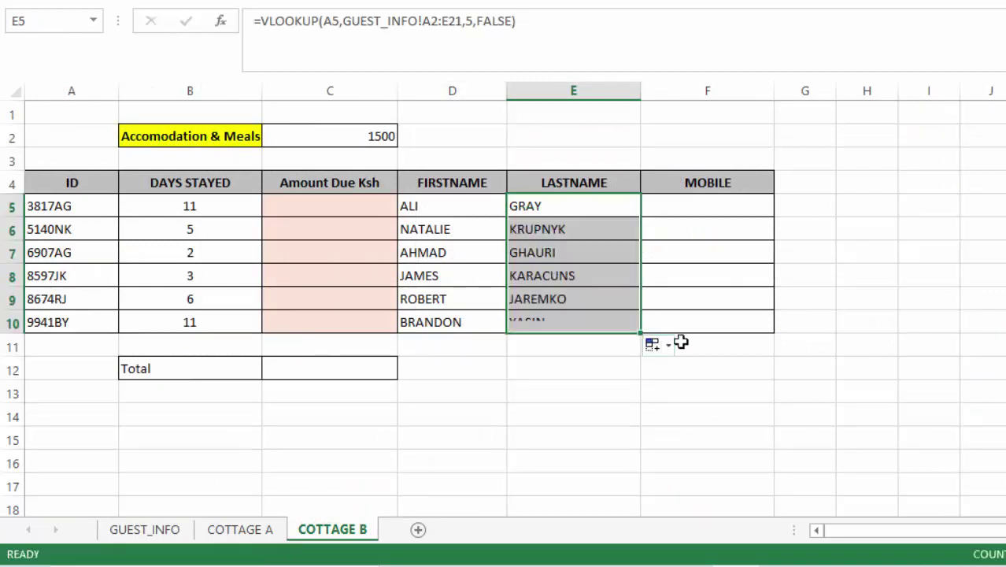
- Start a VLOOKUP formula in MOBILE cell F5 with the guest ID in A5 as the lookup value
left_click(691, 203)
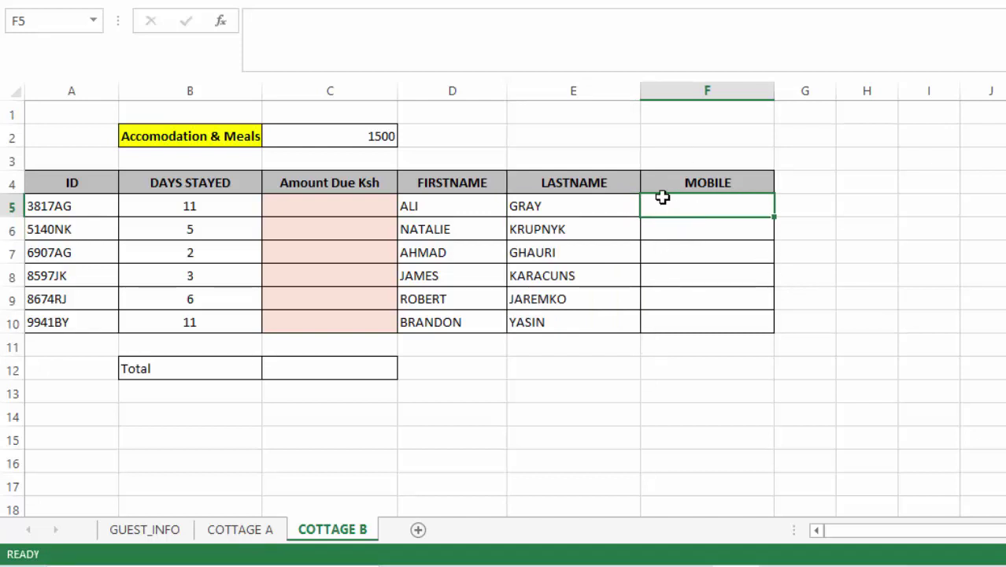
type("=VLOO")
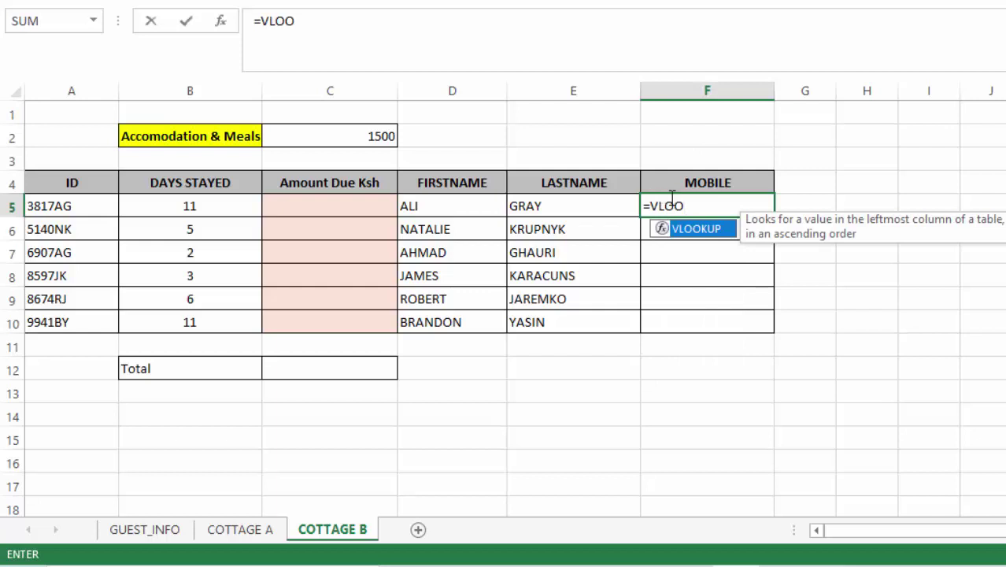
double_click(703, 230)
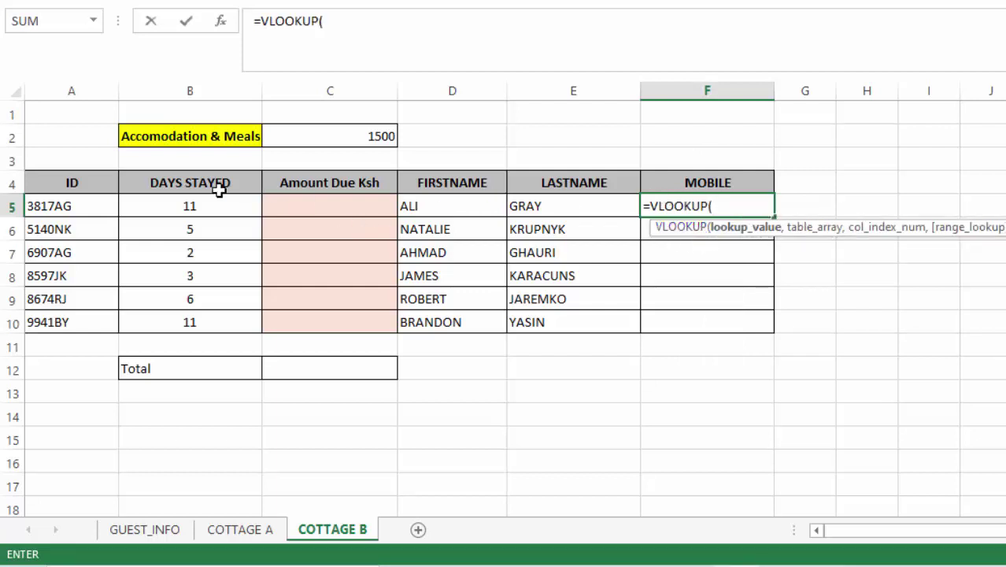
left_click(59, 206)
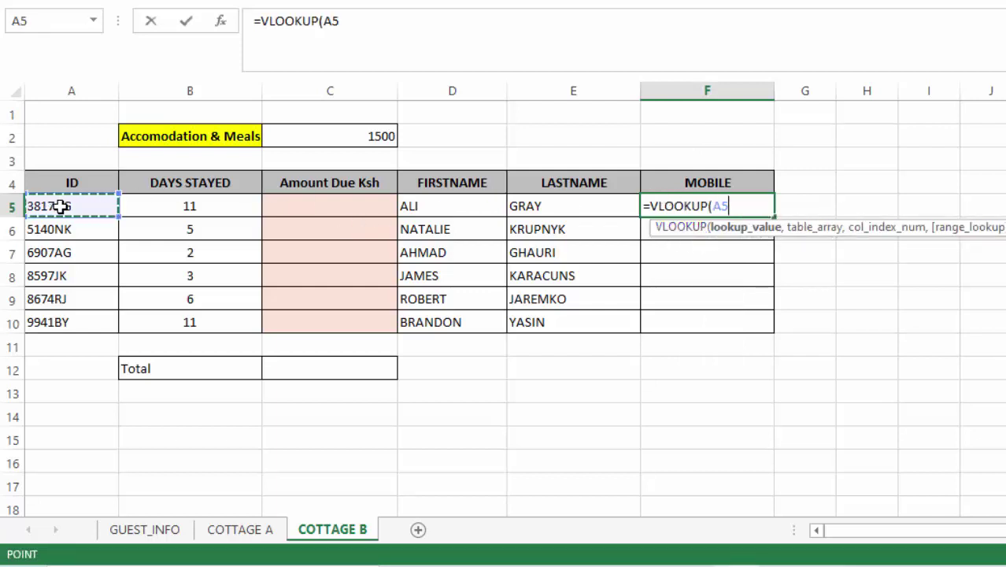
type(",")
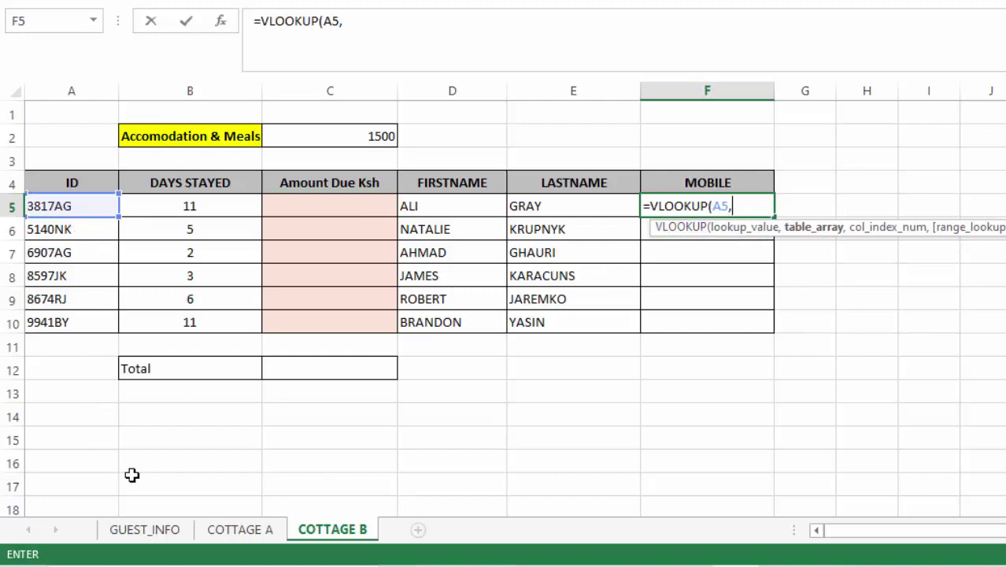
- Set the table array of the MOBILE formula in F5 to A2:G21 on the GUEST_INFO sheet
left_click(155, 530)
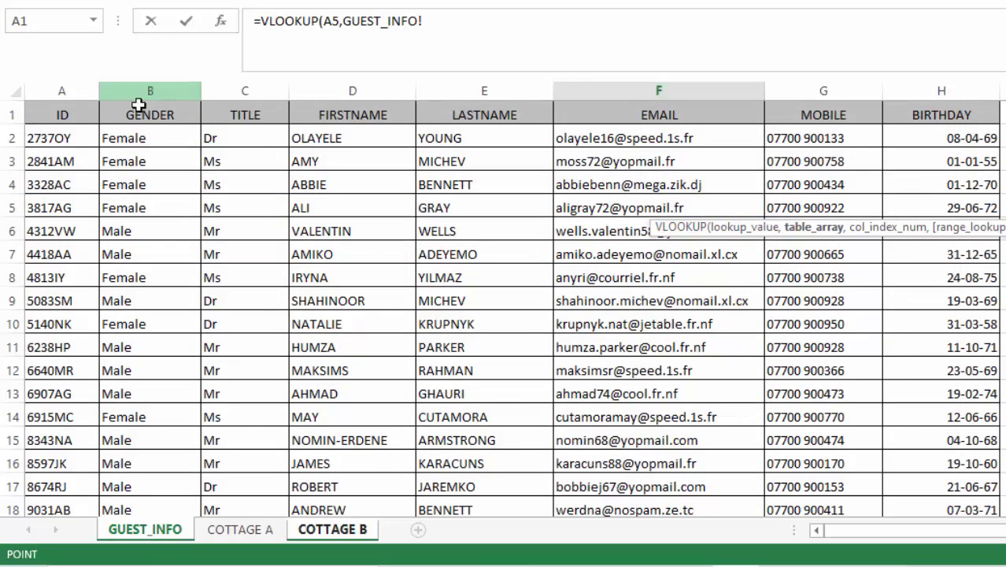
left_click(55, 138)
left_click_drag(55, 138, 860, 462)
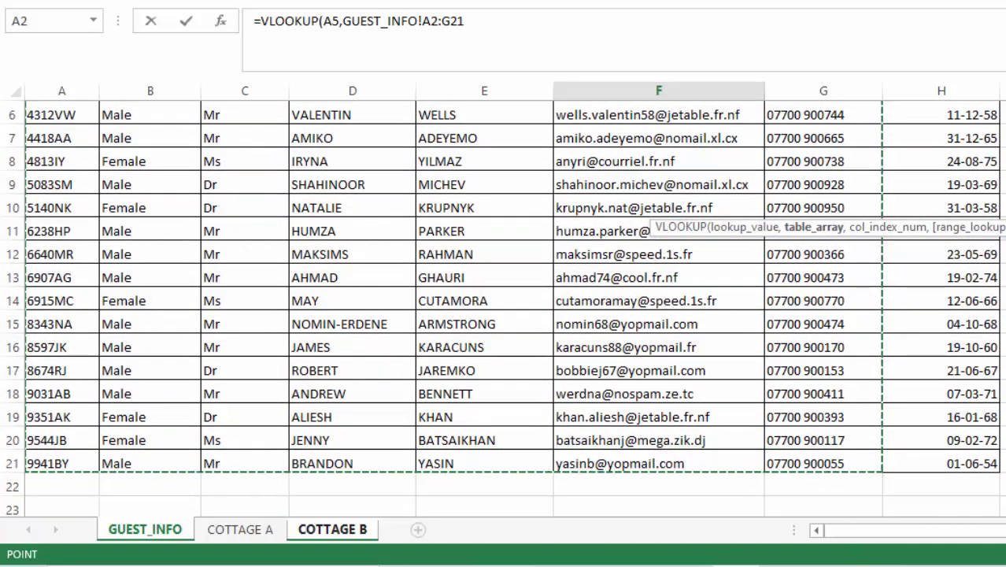
left_click(476, 22)
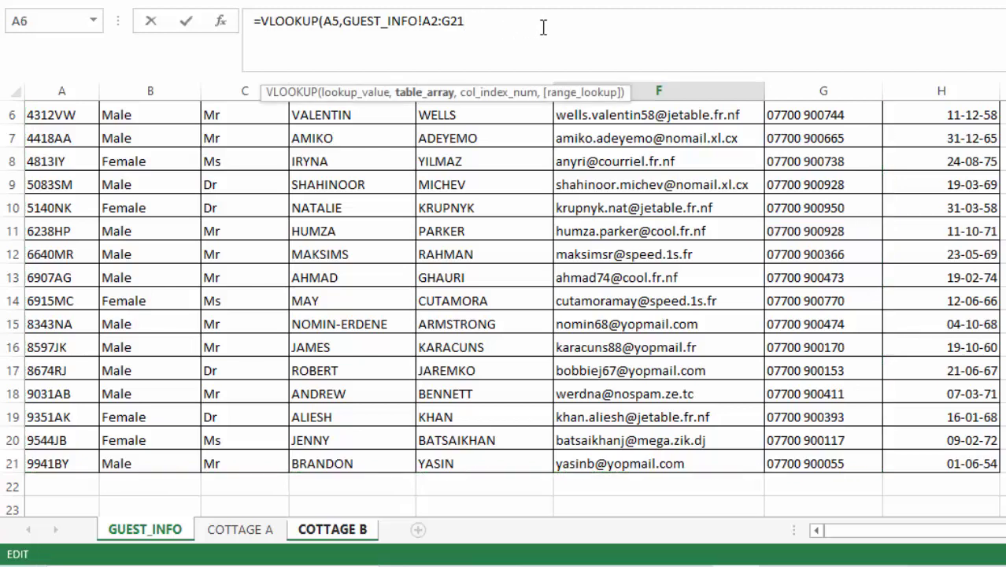
type(",")
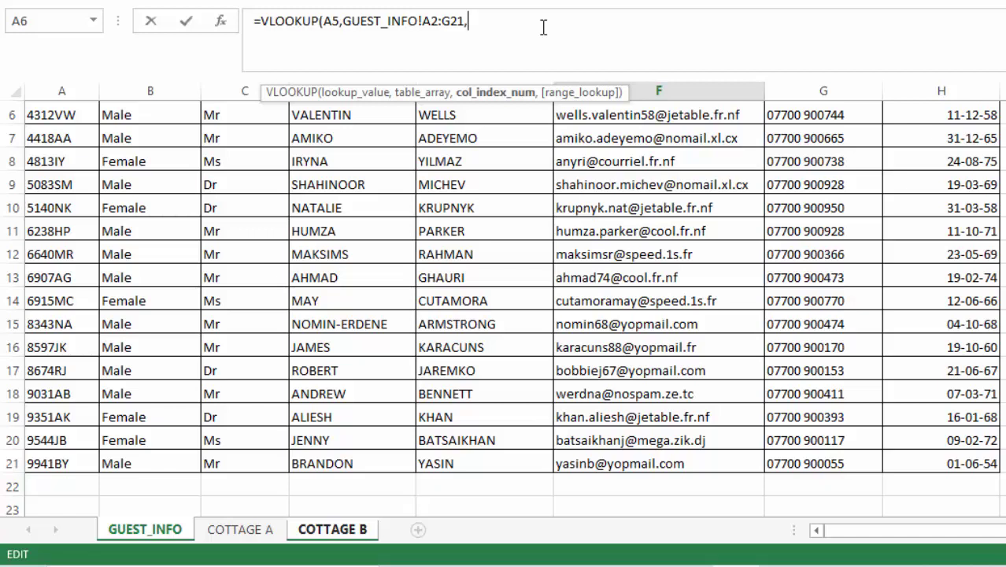
- Complete the MOBILE formula in F5 with column index 7 and FALSE, and fill it down to F10
type("7,")
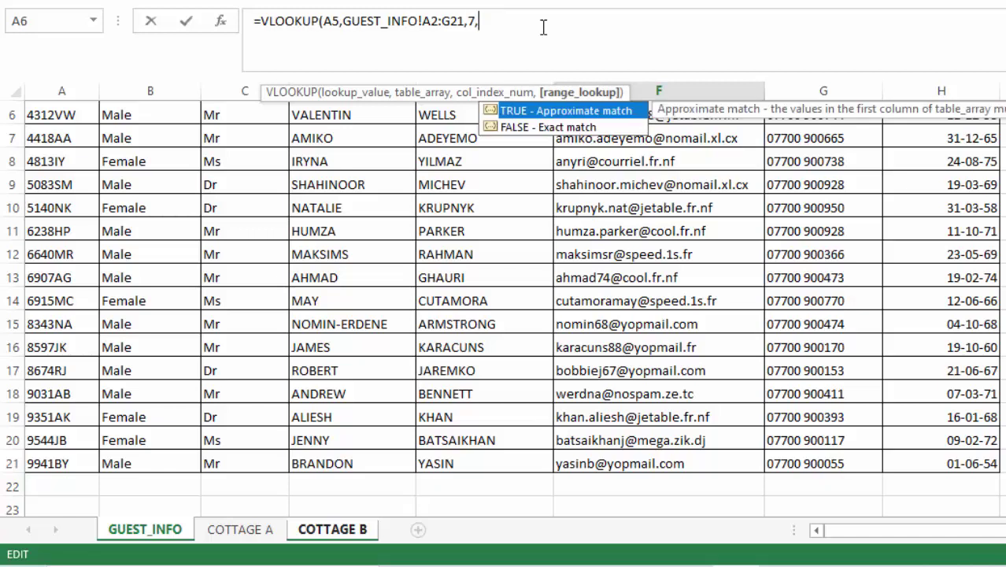
type("FALSE)")
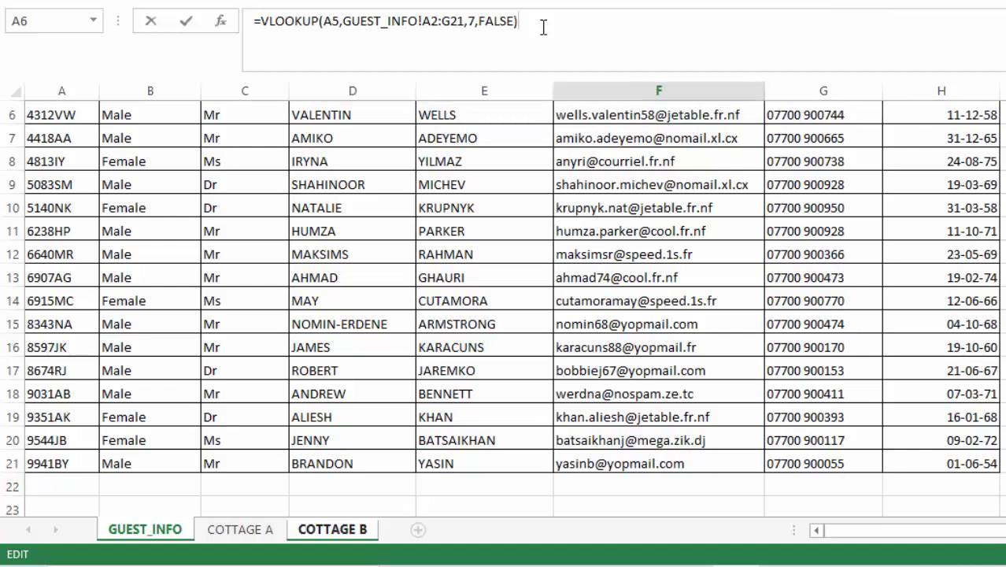
key("Return")
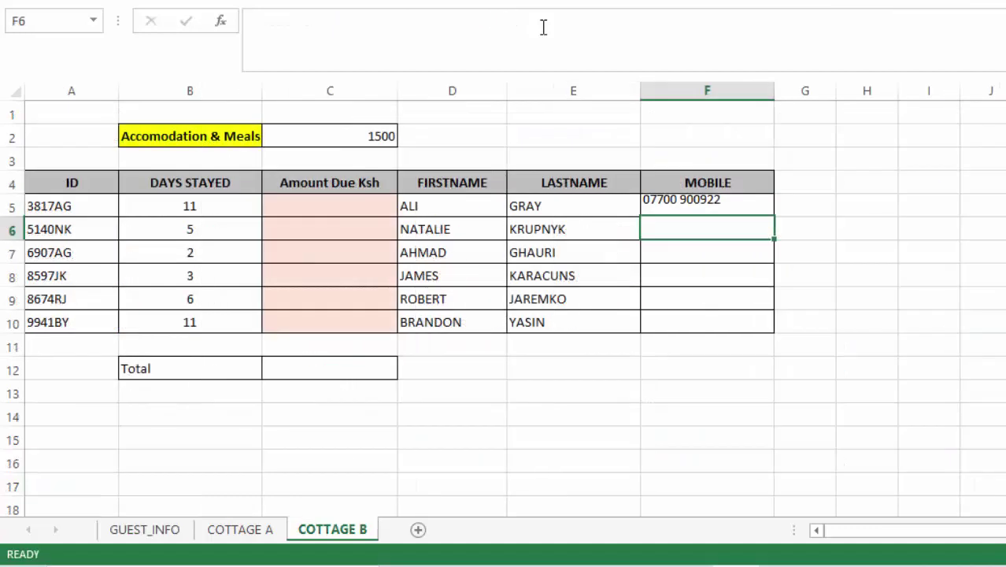
left_click(686, 206)
left_click_drag(774, 214, 787, 332)
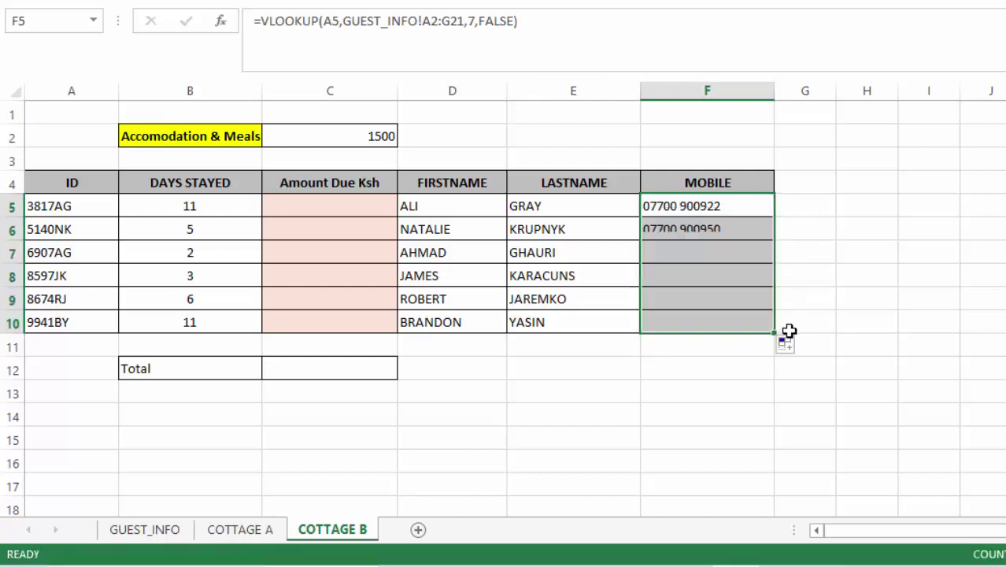
- Review the filled guest details on COTTAGE B and inspect the copied FIRSTNAME formula in D8
left_click(872, 208)
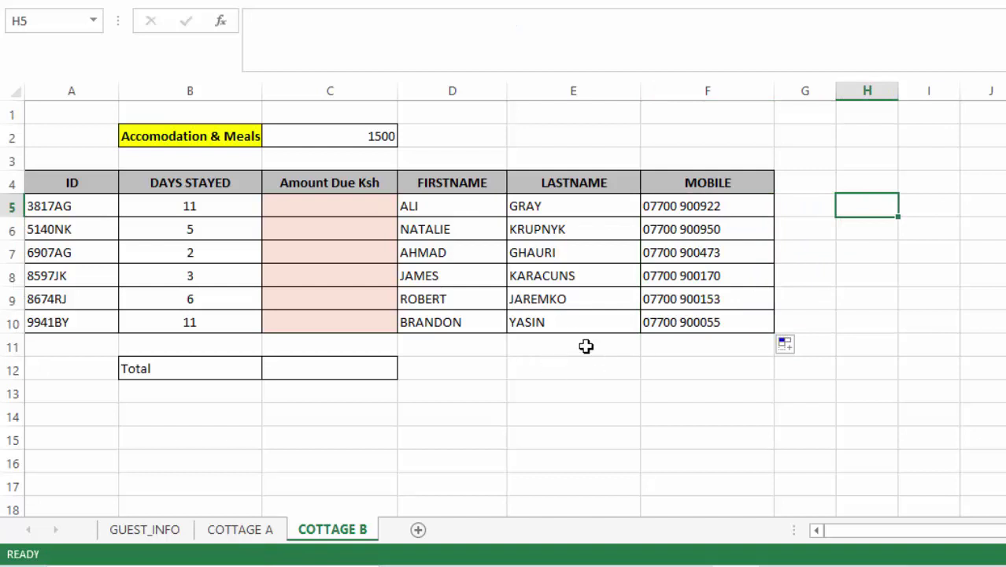
left_click(856, 292)
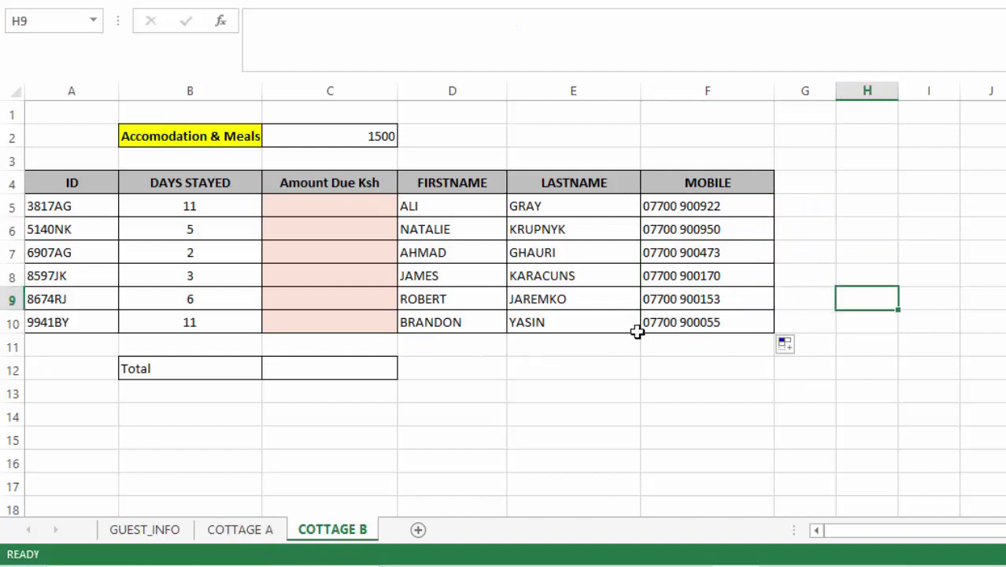
left_click(442, 276)
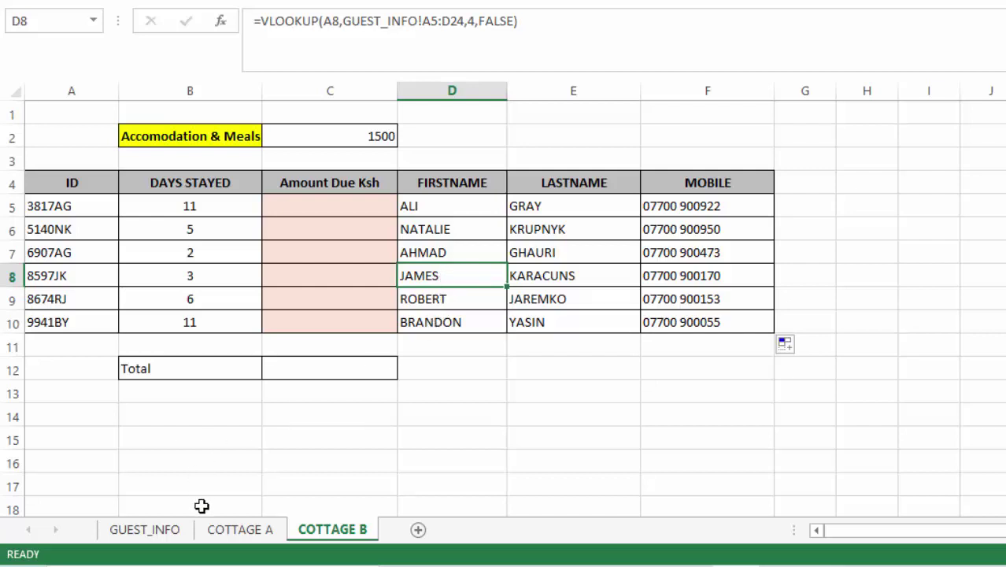
- Check the name and mobile in row 8 of COTTAGE B against the matching guest record in row 16 of GUEST_INFO
left_click(148, 534)
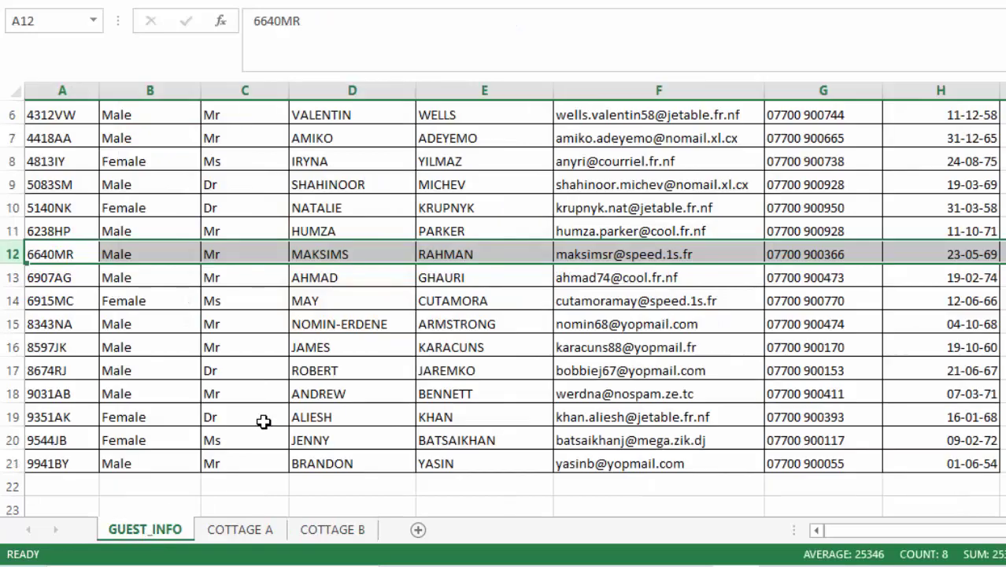
left_click(532, 319)
scroll(322, 159, "up", 2)
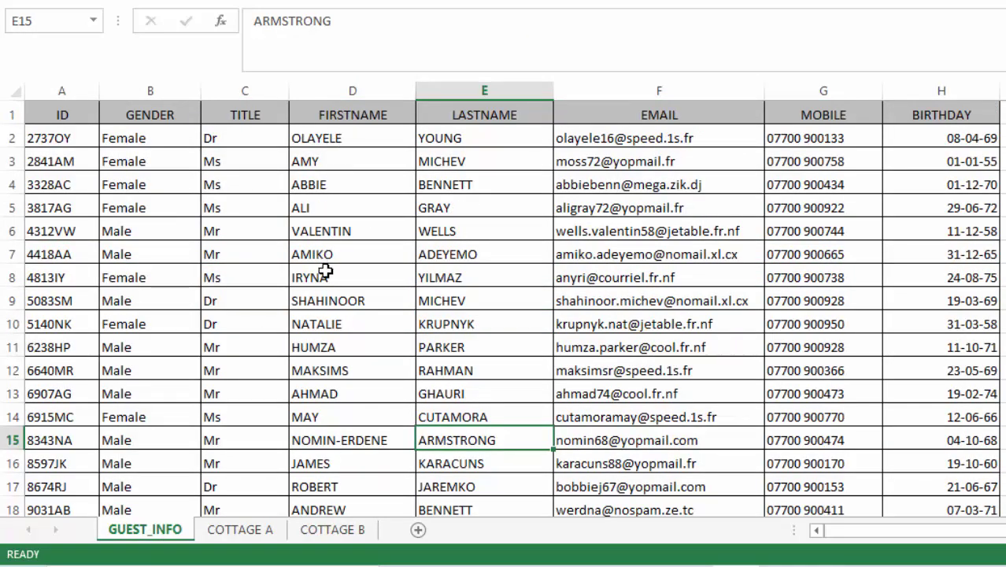
left_click(325, 463)
scroll(410, 418, "down", 1)
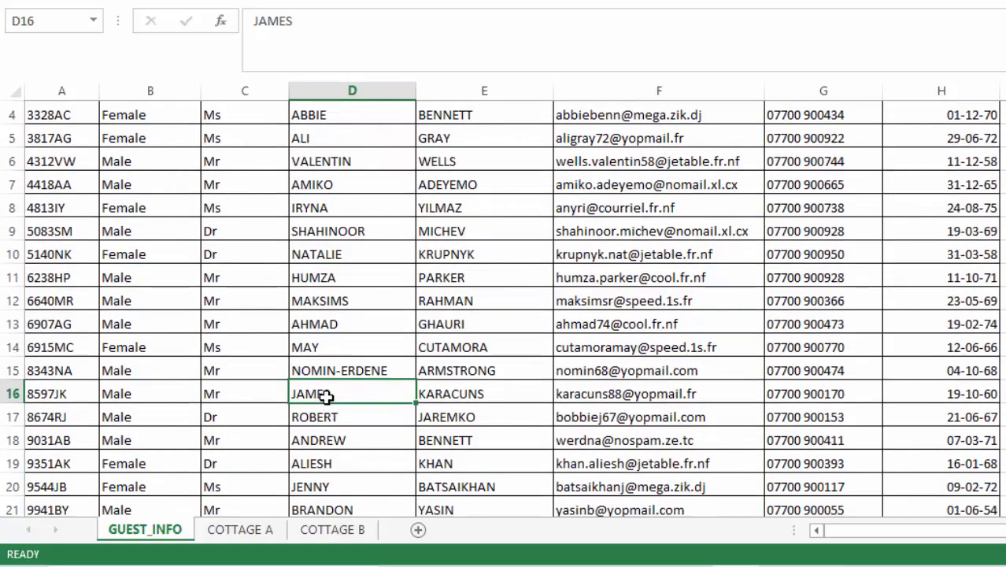
left_click(12, 394)
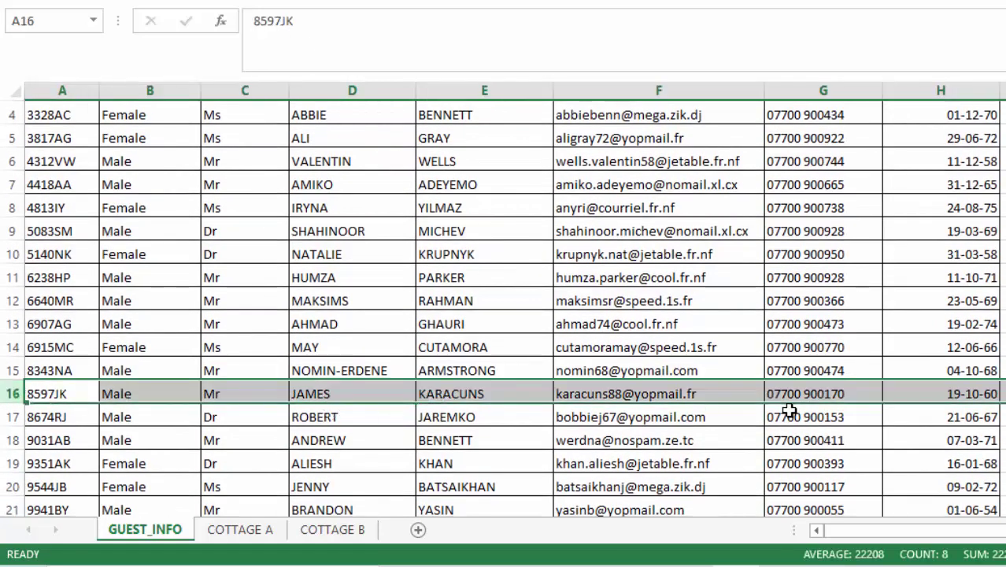
left_click(809, 394)
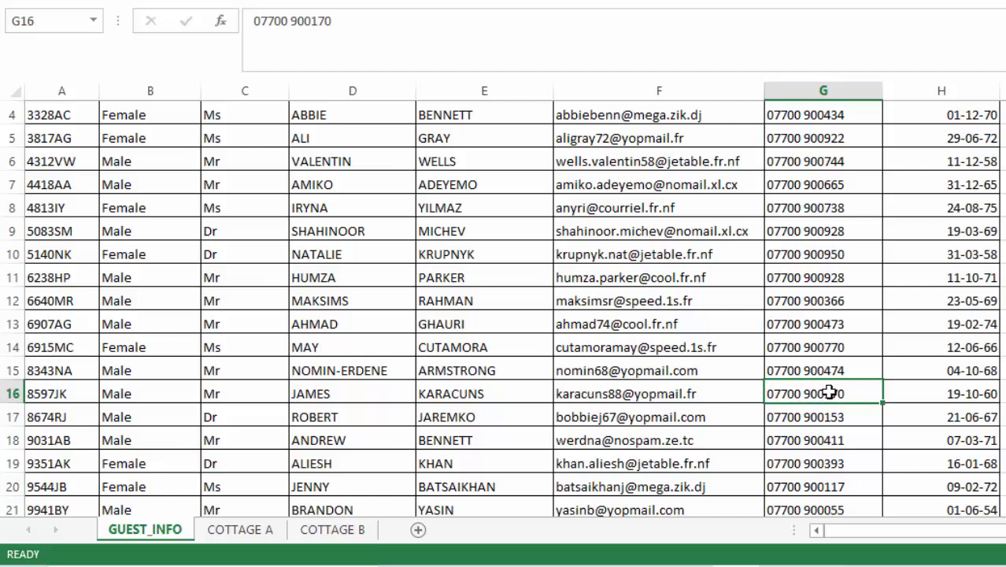
left_click(332, 529)
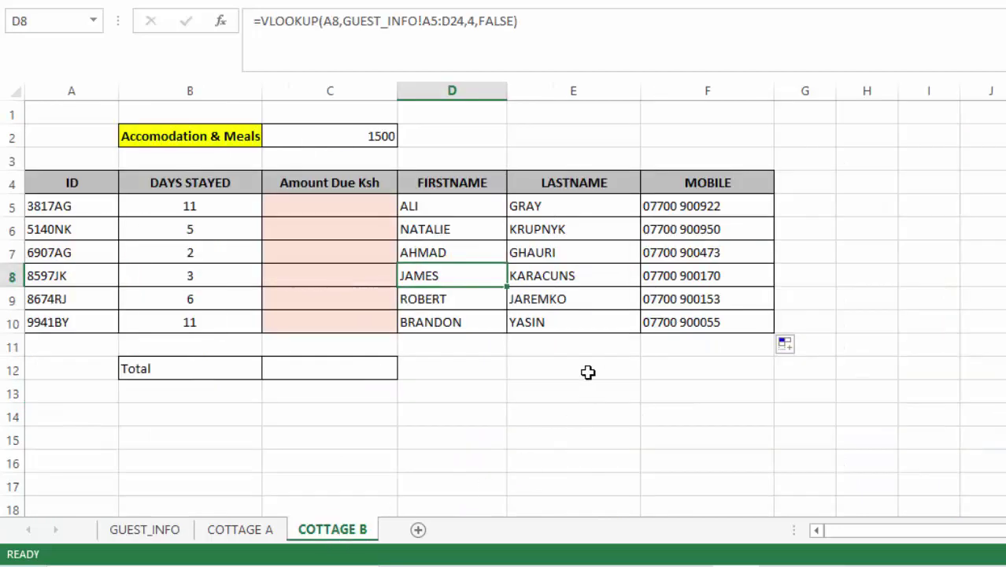
left_click(685, 277)
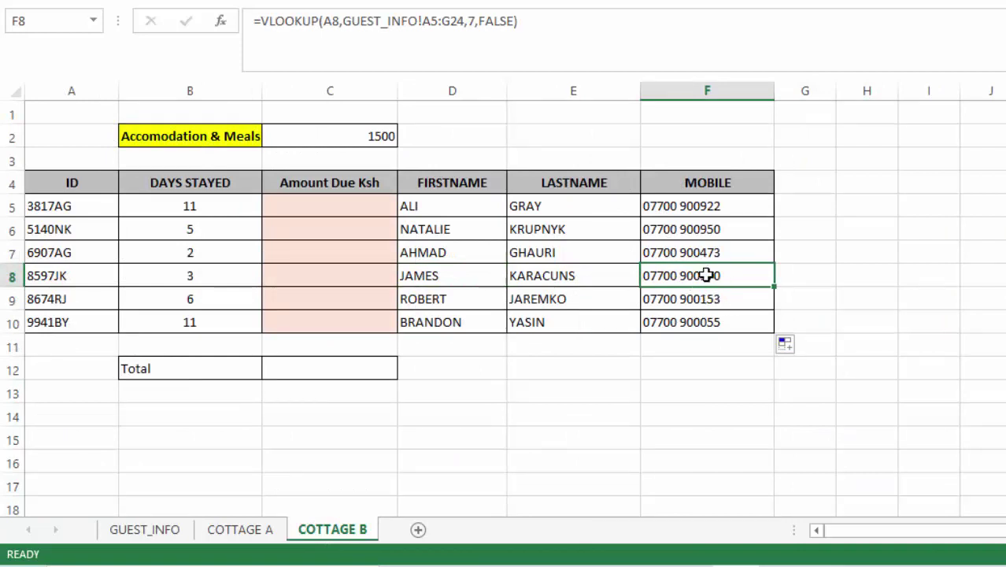
left_click(837, 233)
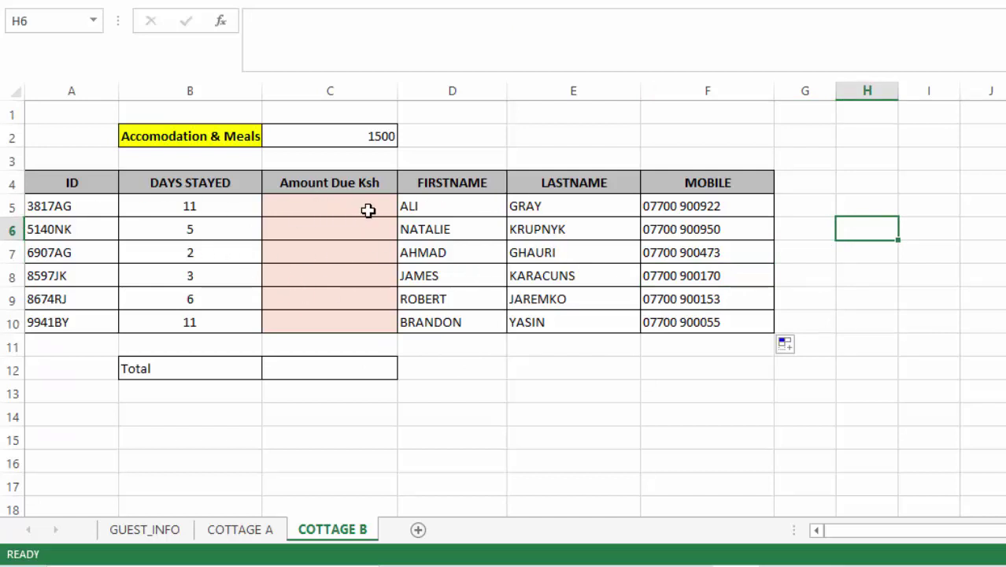
- Calculate the amount due in C5 of COTTAGE B with the formula =B5*$C$2, keeping the rate cell absolute
left_click(337, 206)
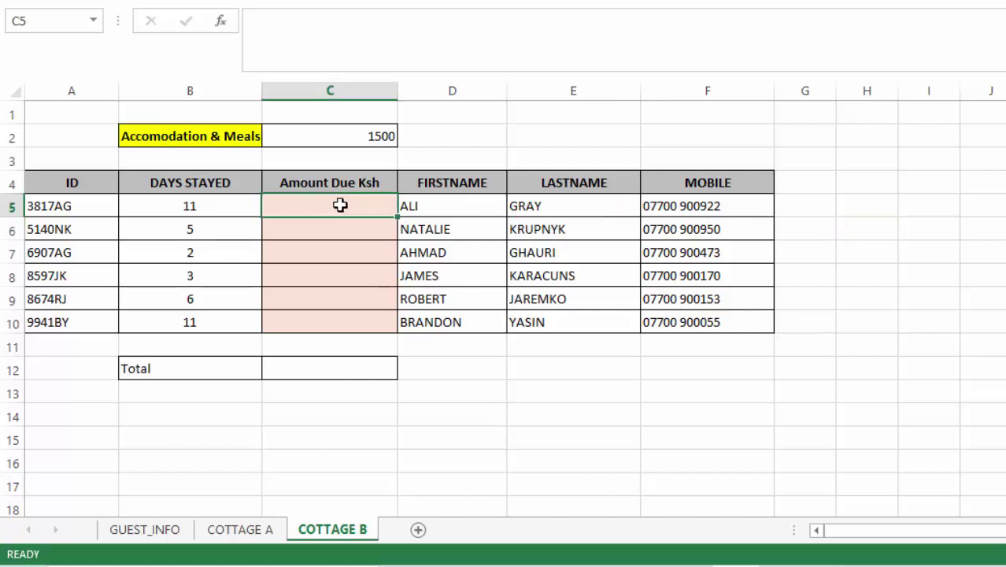
type("=")
left_click(186, 207)
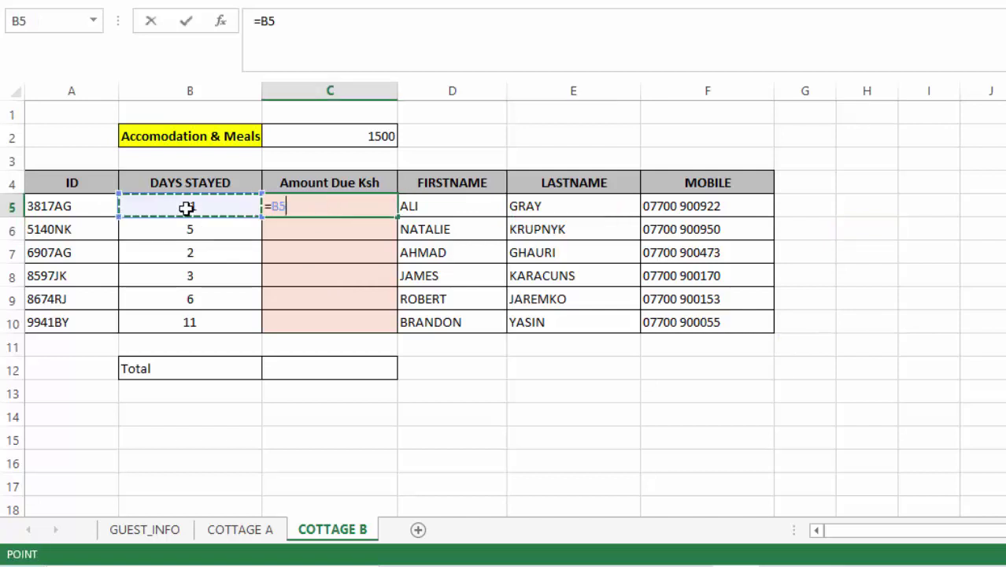
type("*")
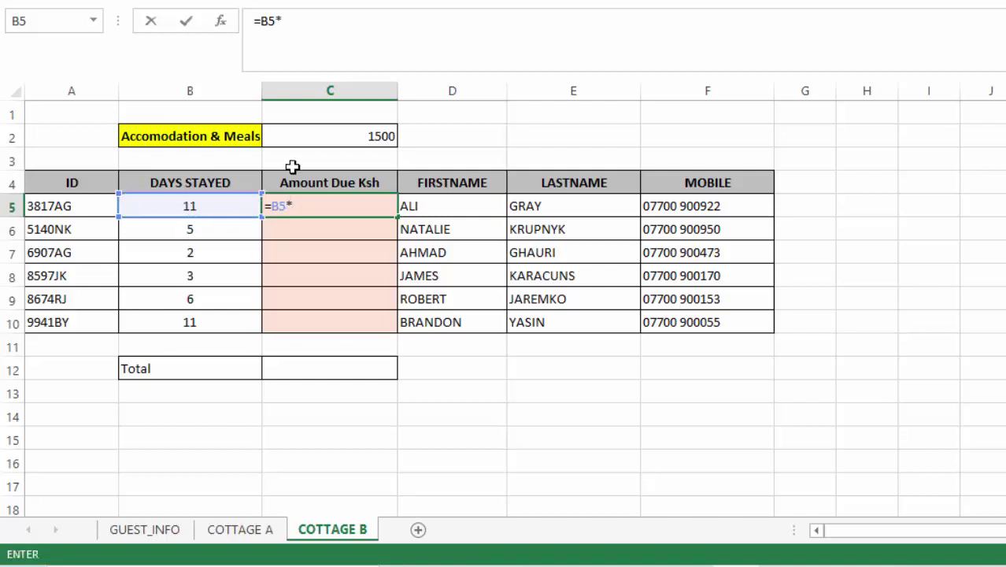
left_click(374, 137)
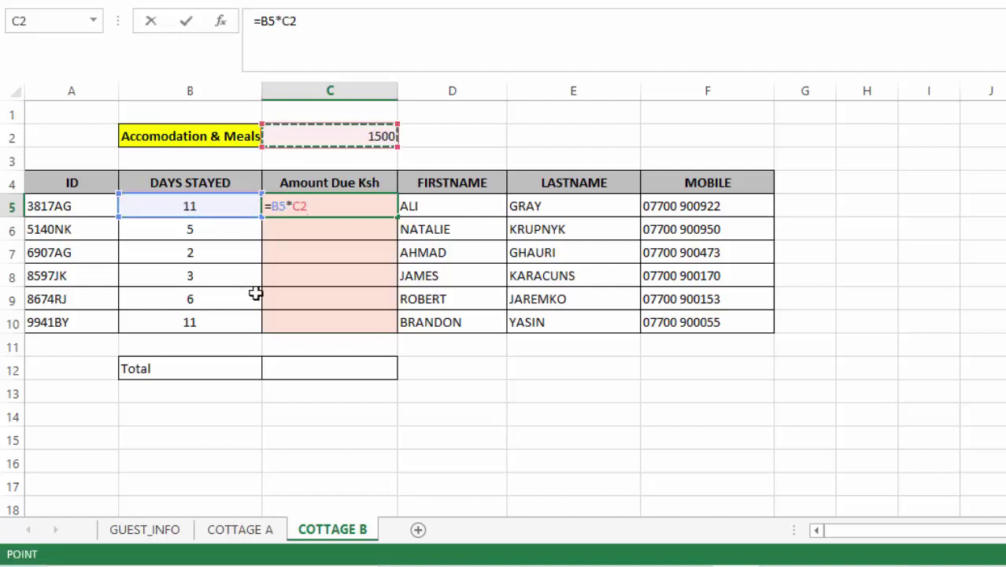
key("F2")
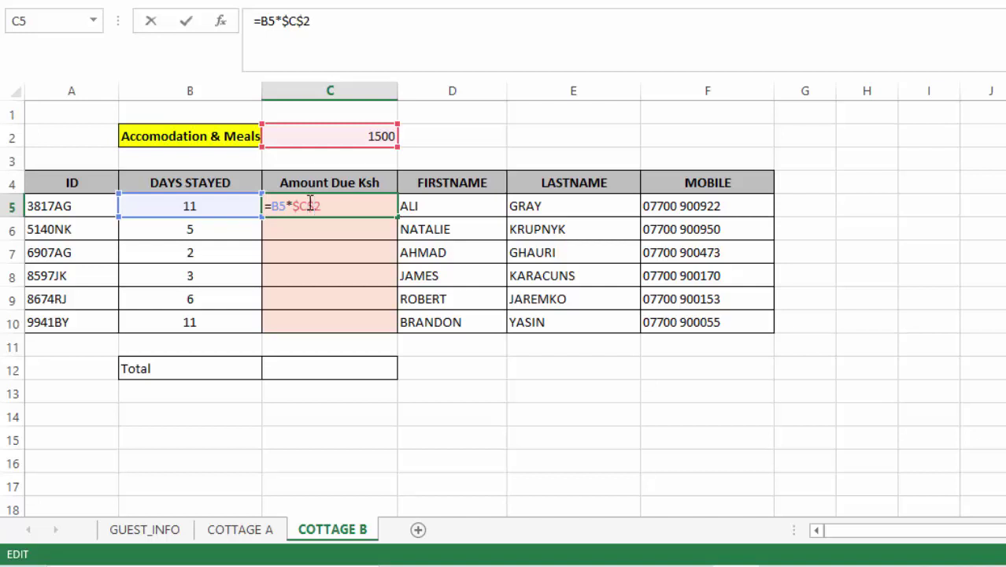
key("Return")
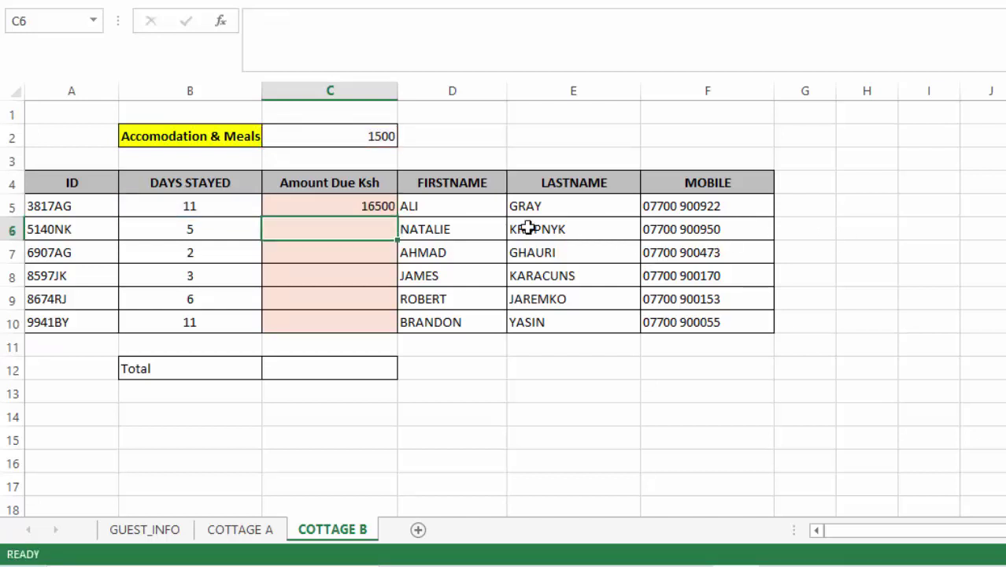
- Fill the Amount Due Ksh formula from C5 down to C10
left_click(346, 204)
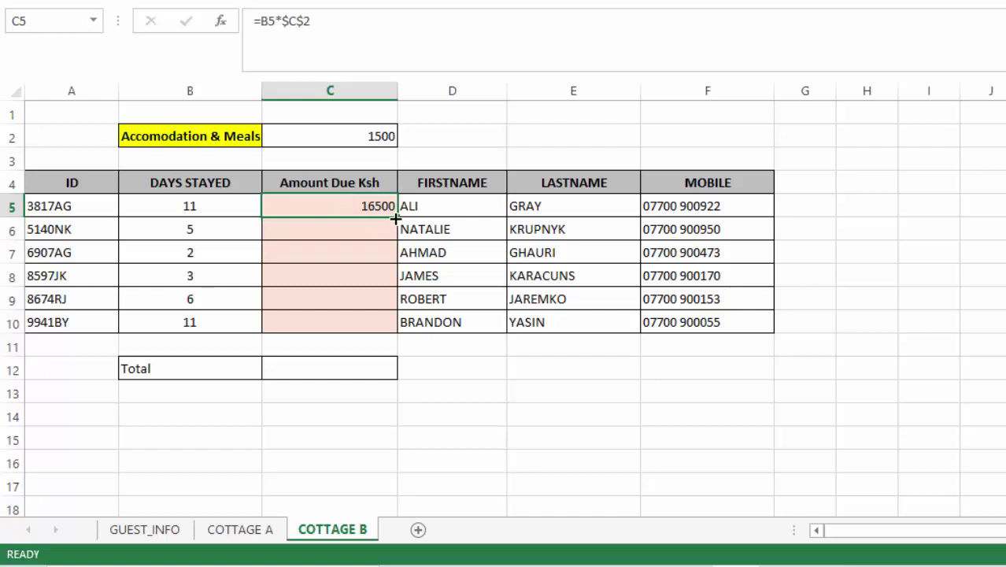
left_click_drag(396, 219, 396, 333)
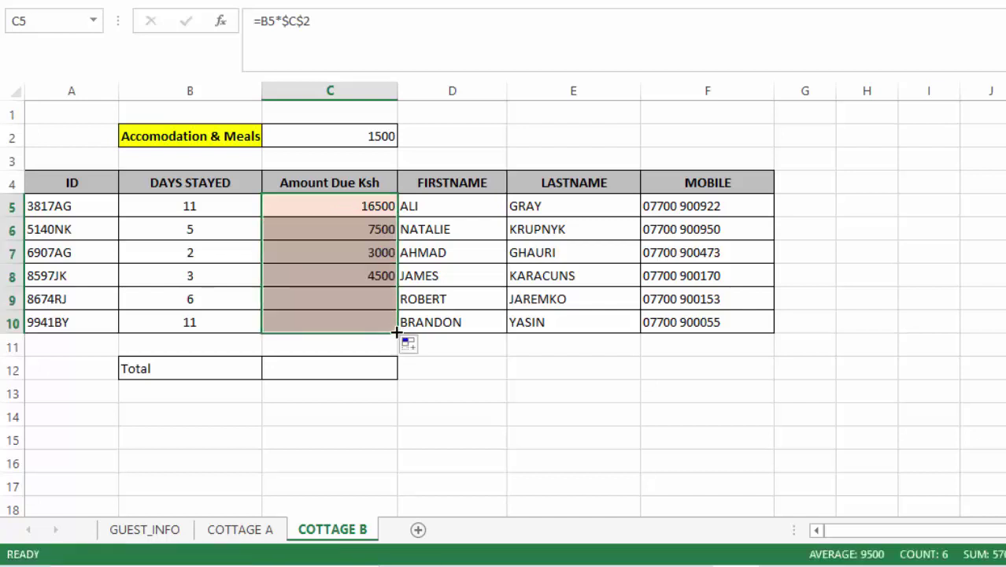
left_click(565, 389)
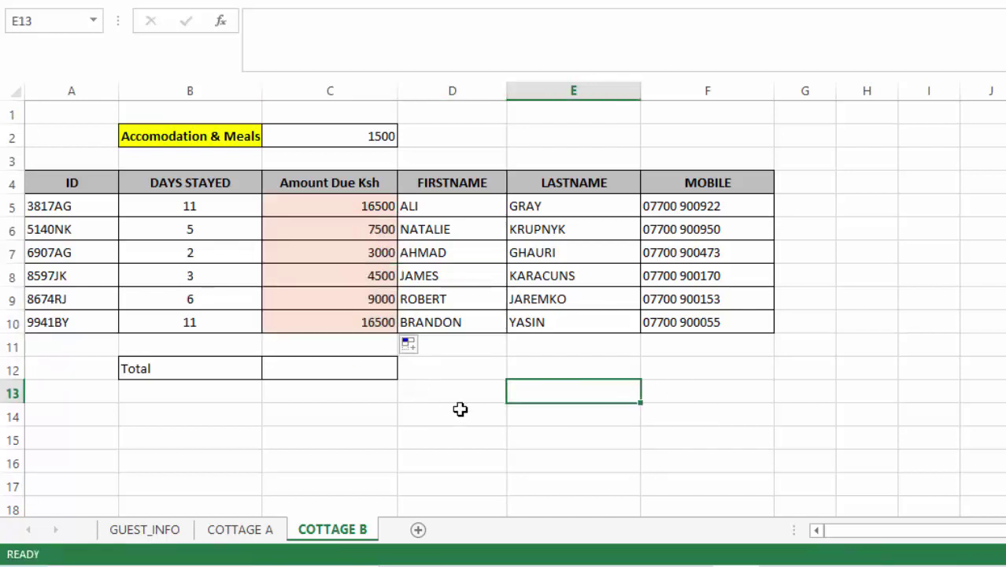
- Total the amounts due in C12 with a SUM formula over C5:C10
left_click(315, 367)
type("=SUM")
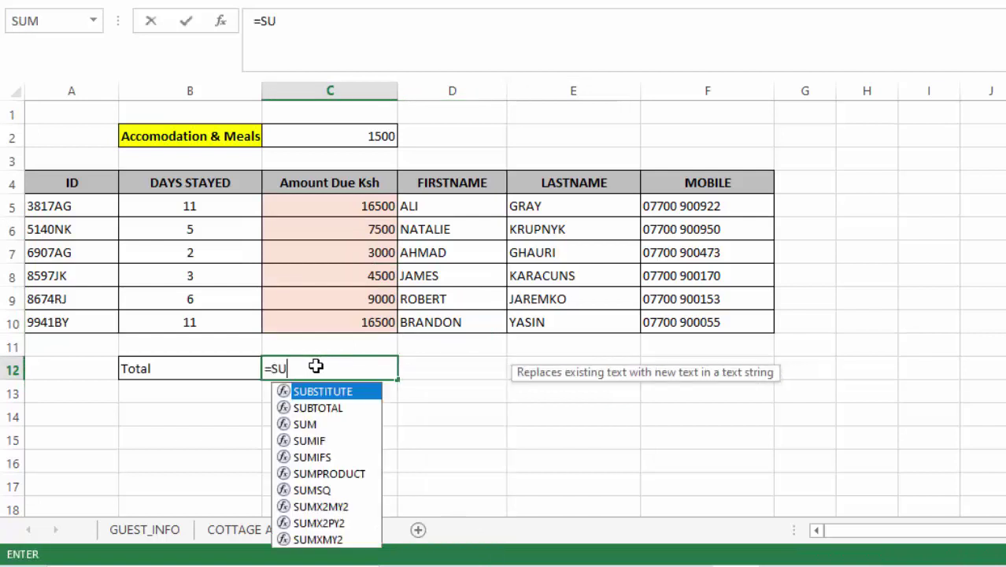
double_click(329, 403)
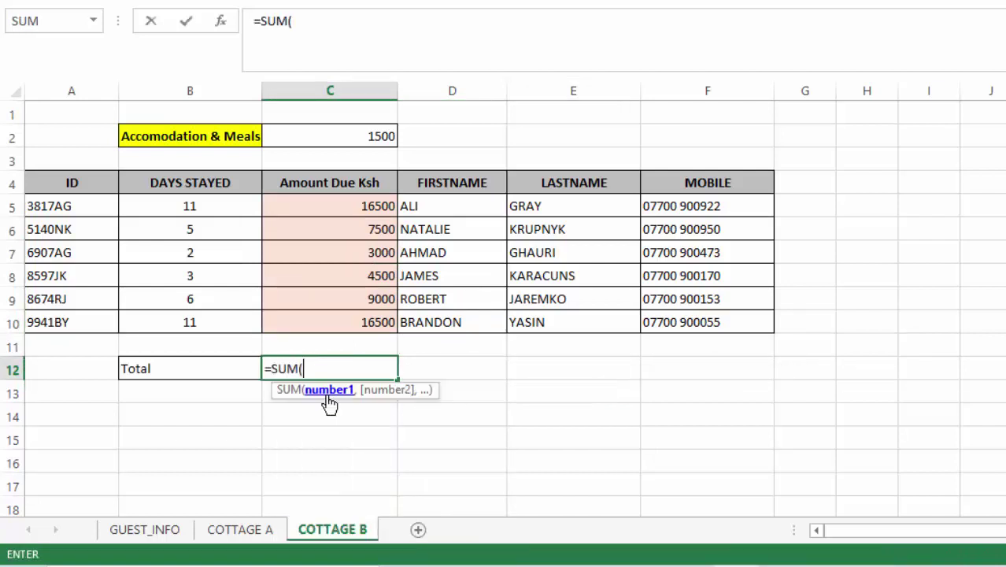
left_click_drag(364, 206, 375, 321)
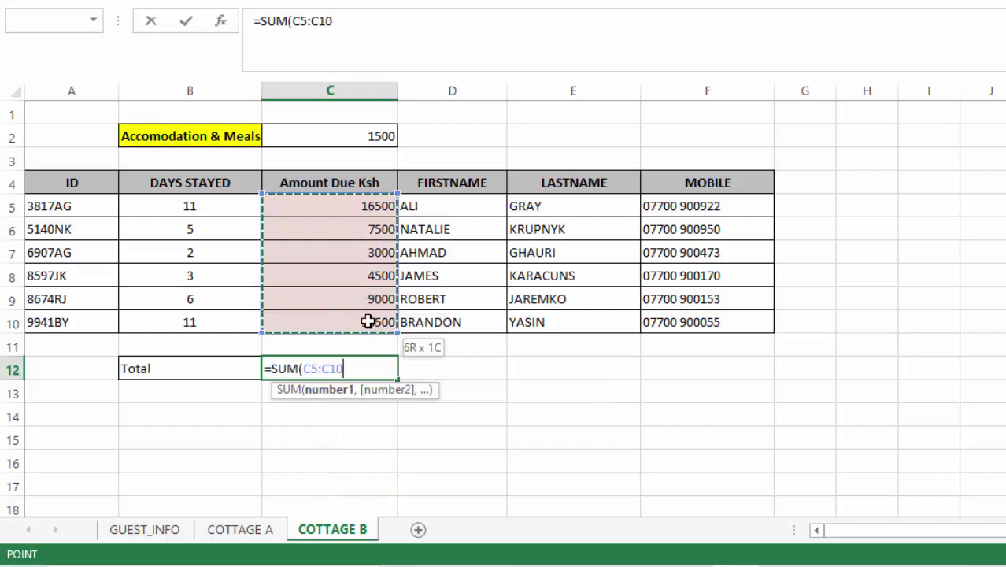
key("Return")
left_click(556, 414)
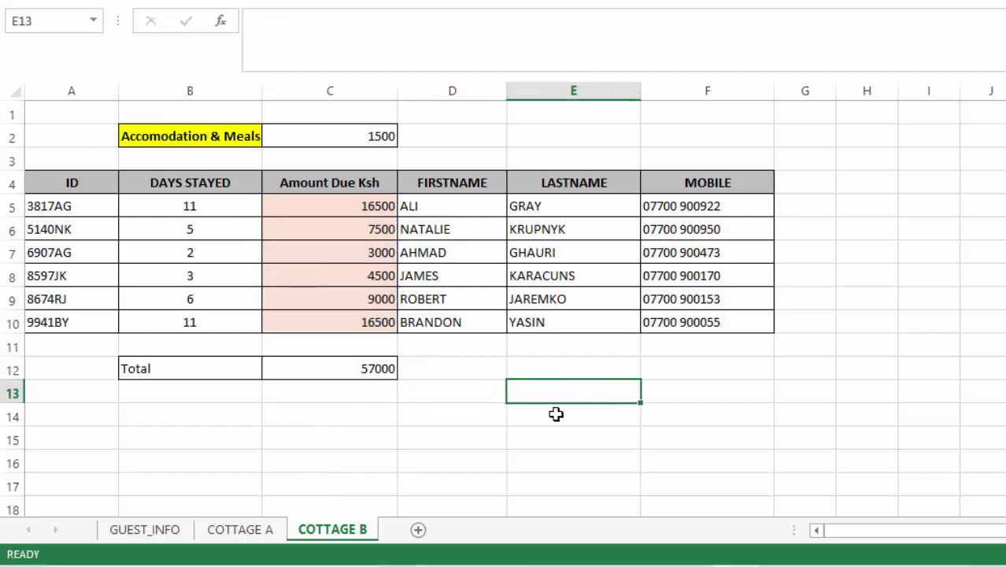
left_click(835, 190)
- Review the GUEST_INFO records and inspect the FIRSTNAME, LASTNAME and MOBILE lookup formulas on COTTAGE A
left_click(150, 534)
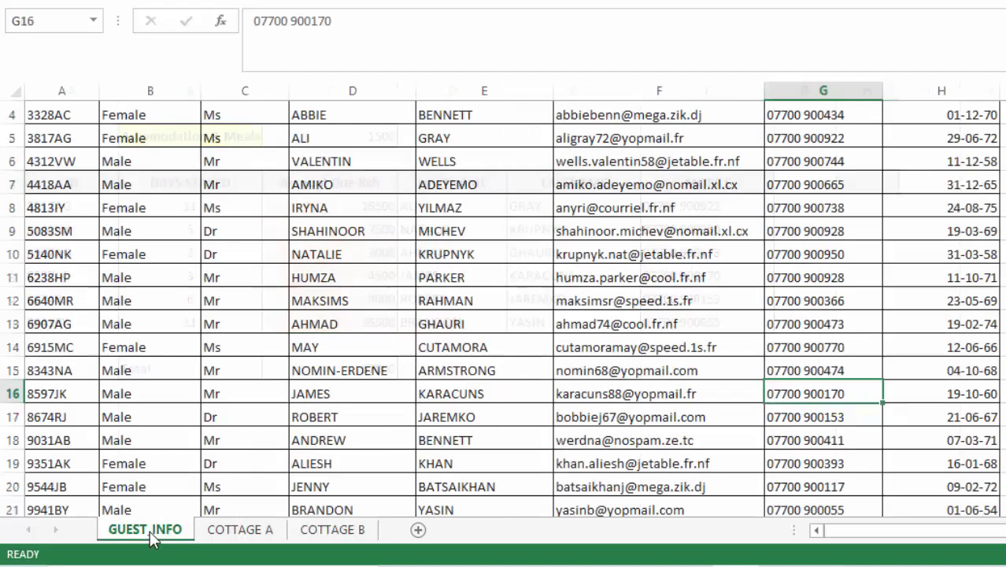
scroll(263, 171, "up", 1)
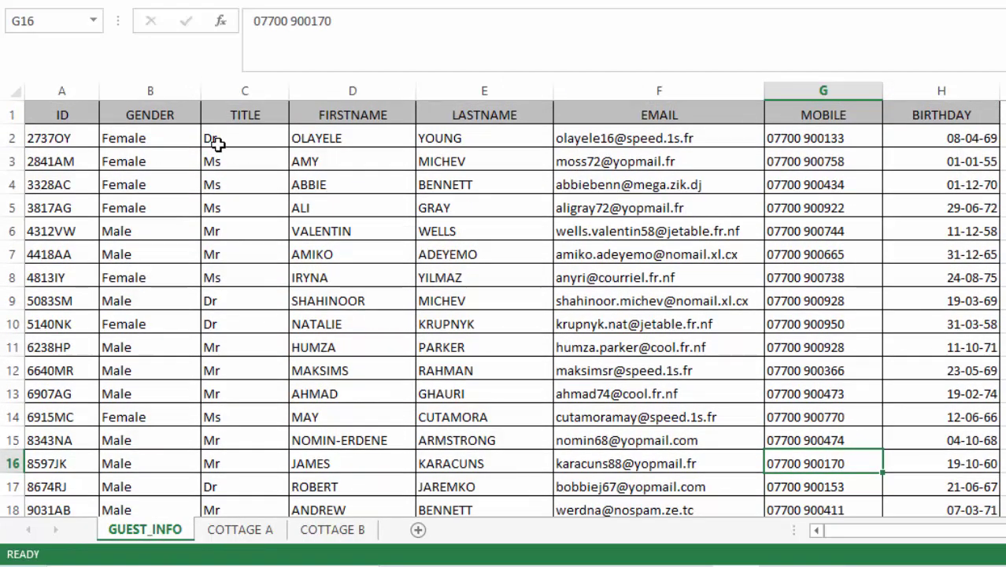
scroll(417, 187, "down", 4)
scroll(425, 189, "up", 4)
left_click(247, 534)
left_click(648, 377)
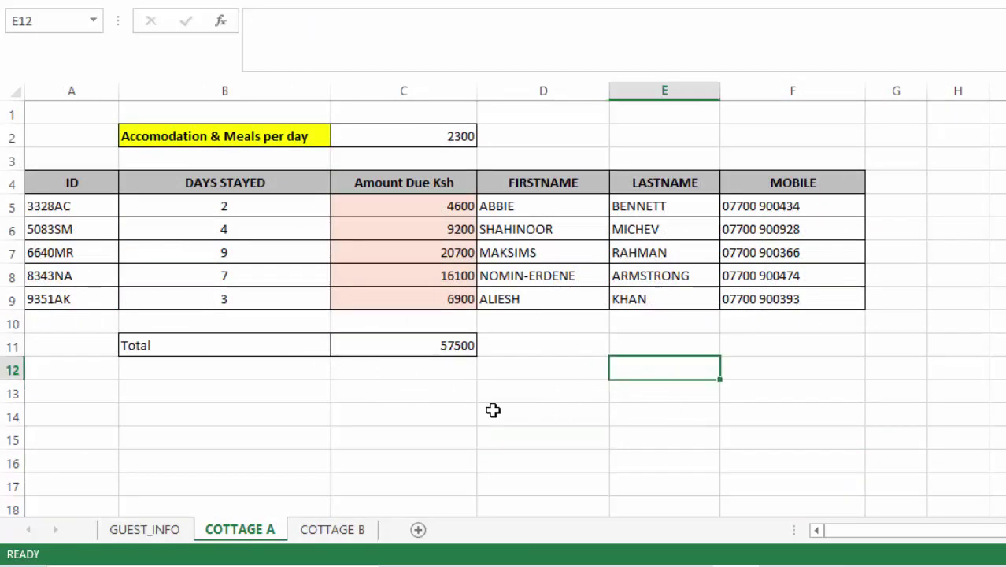
left_click(517, 206)
left_click(517, 269)
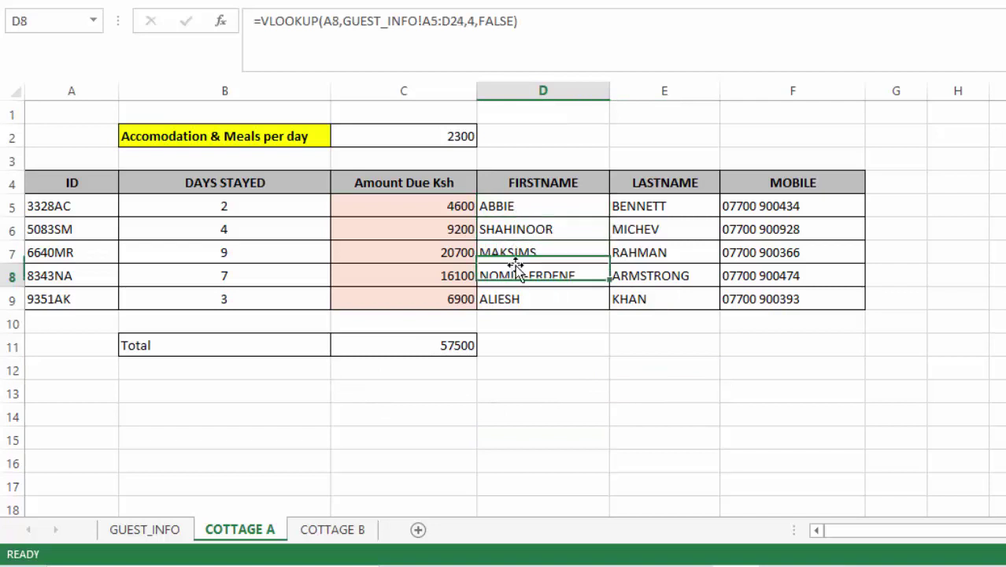
left_click(674, 189)
left_click(658, 204)
left_click(650, 251)
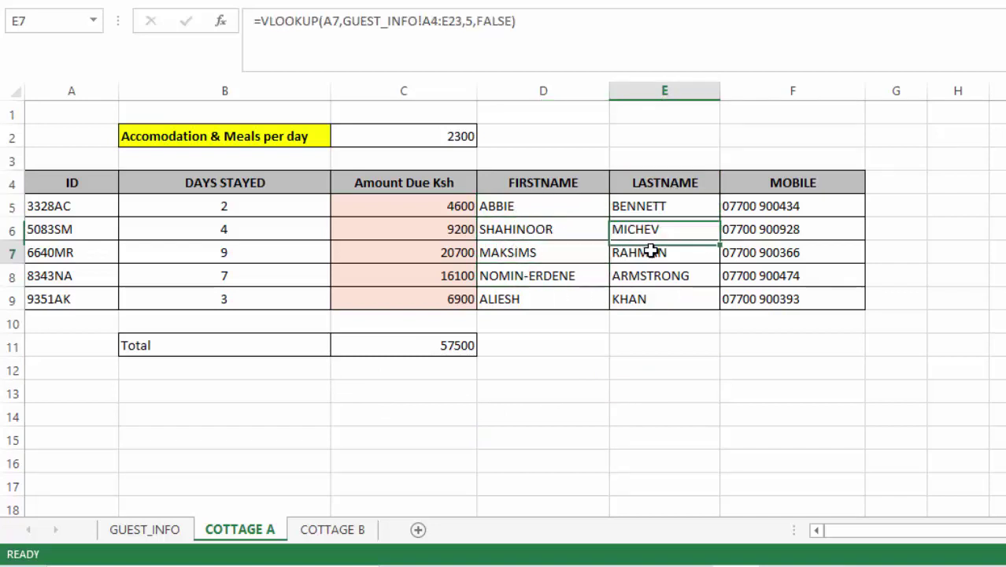
left_click(647, 293)
left_click(790, 208)
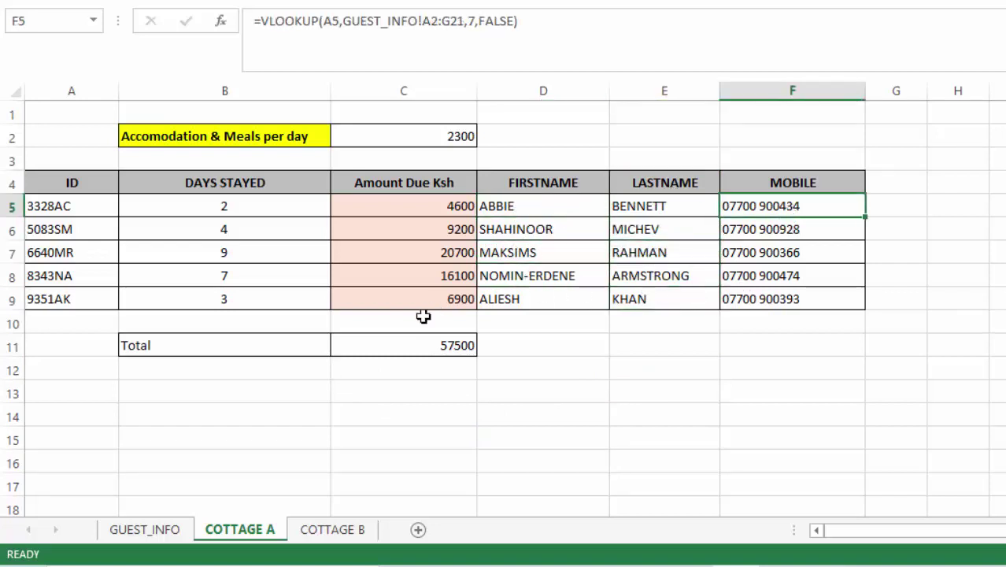
left_click(594, 356)
left_click(324, 396)
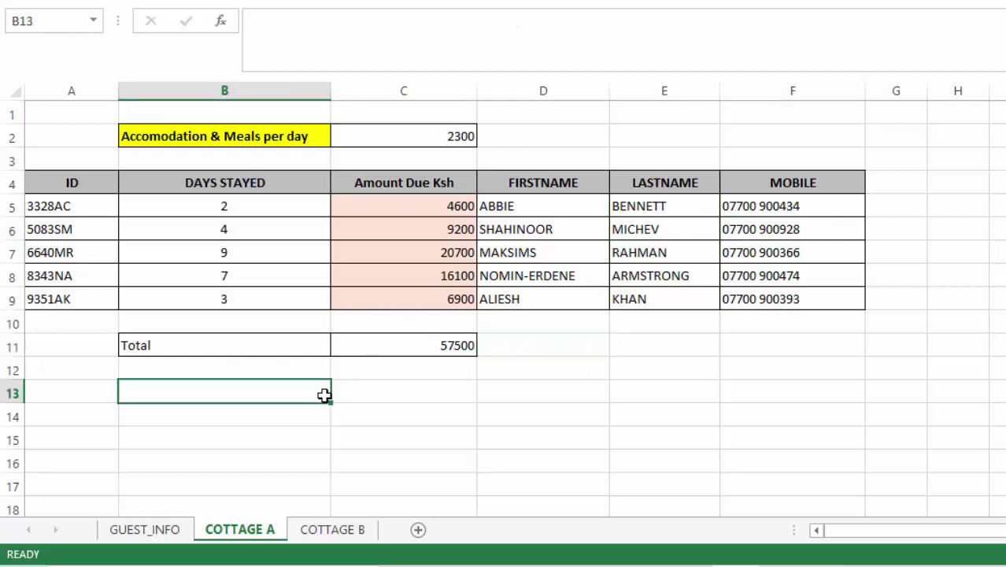